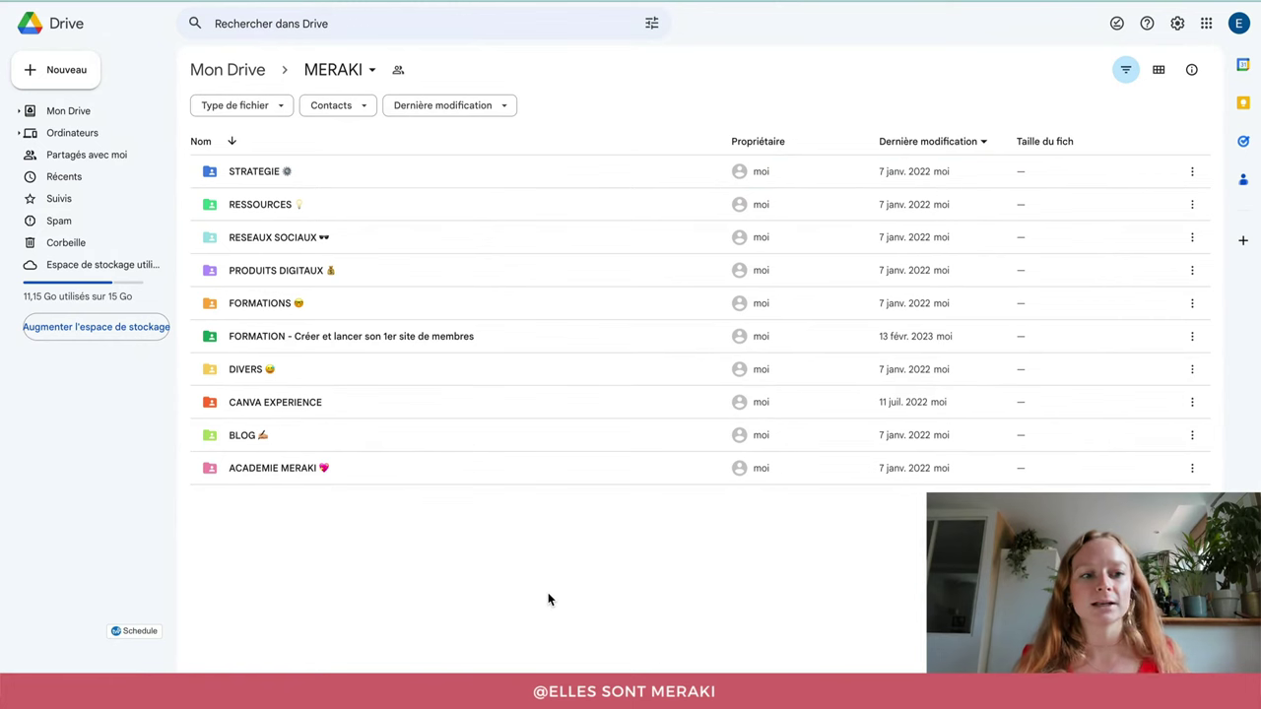
- Create a new Google Form in the MERAKI folder and accept sharing it with the folder's users
{"action": "left_click", "coordinate": [35, 73]}
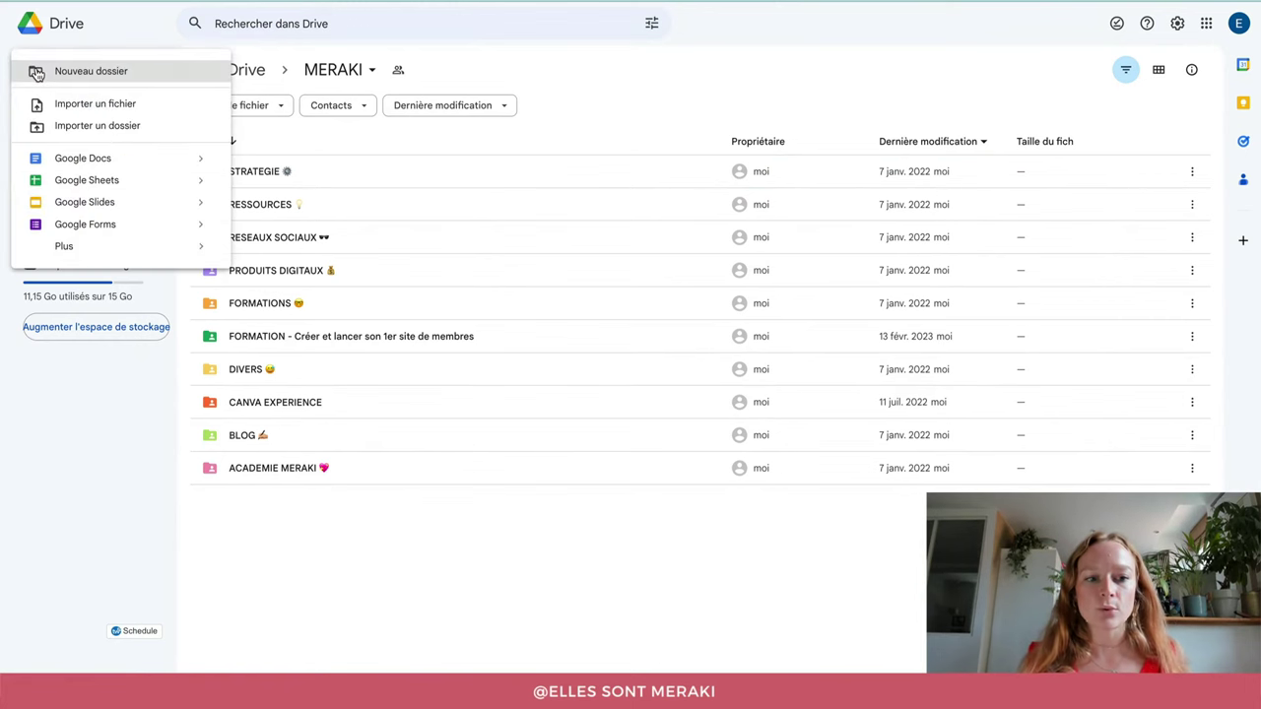
{"action": "left_click", "coordinate": [110, 227]}
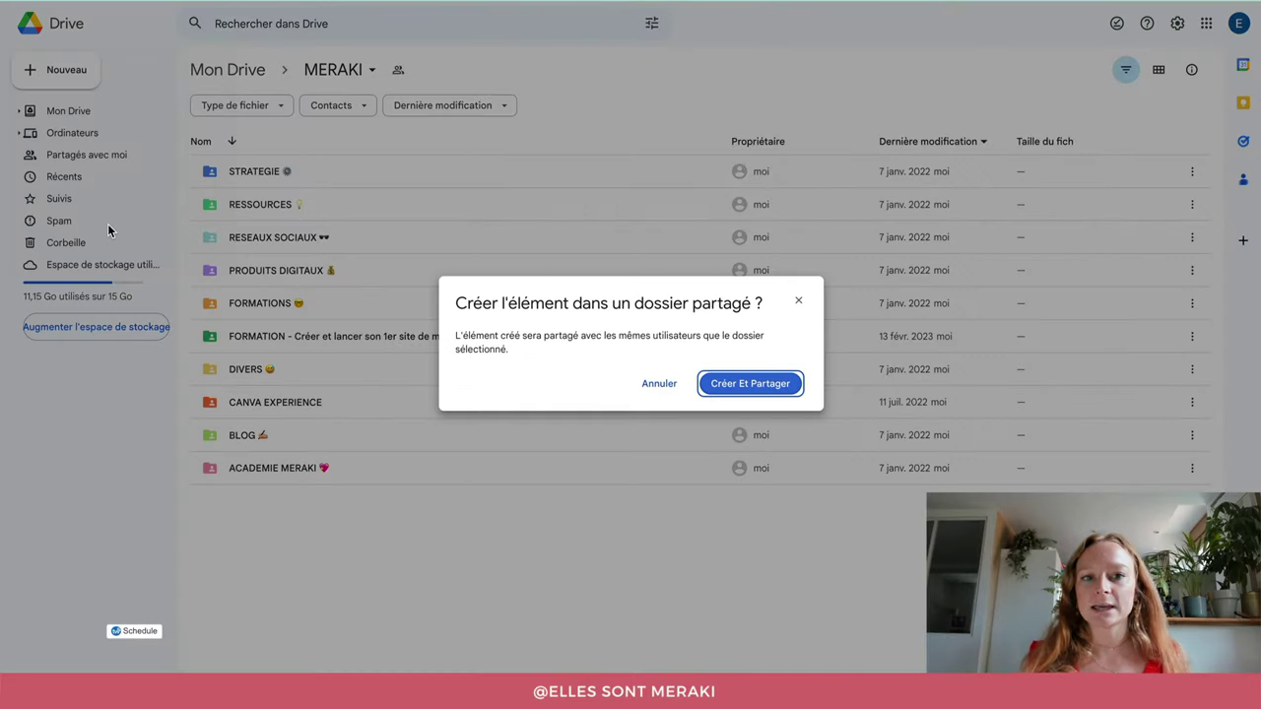
{"action": "left_click", "coordinate": [713, 386]}
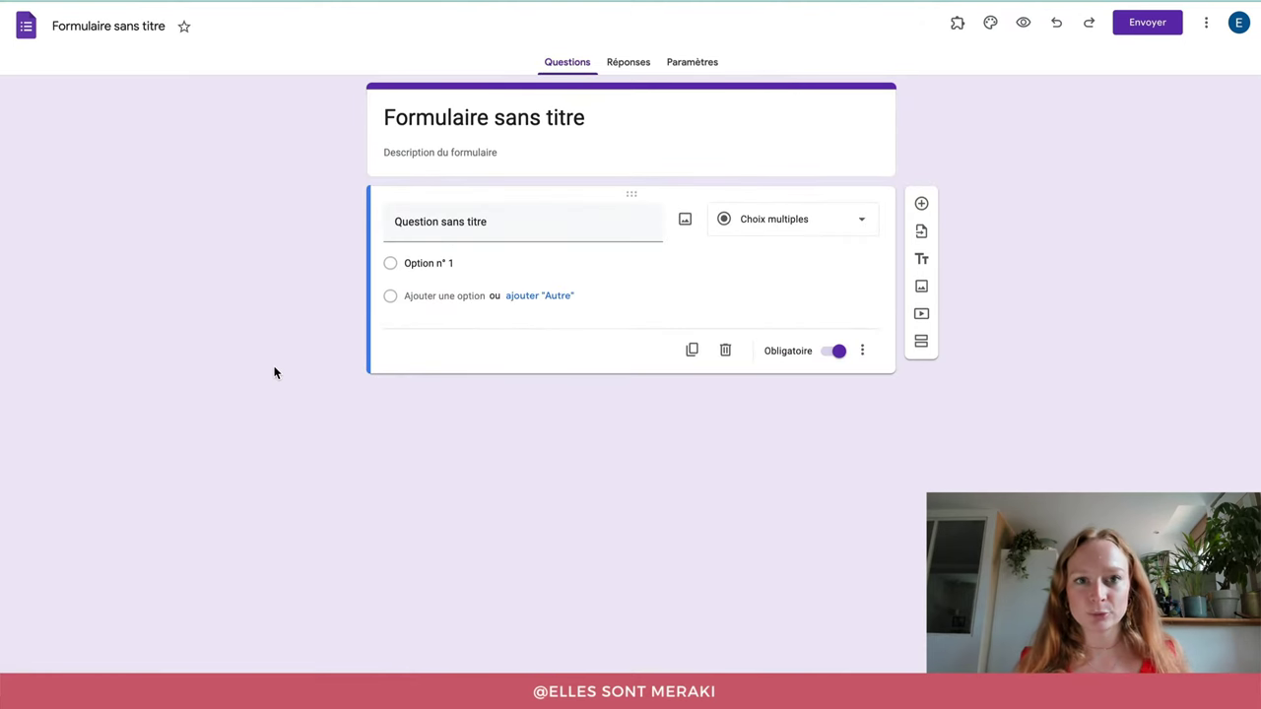
- Title the form "Vos problématiques en lien avec votre alimentation sportive" and give the form file the same name
{"action": "triple_click", "coordinate": [389, 116]}
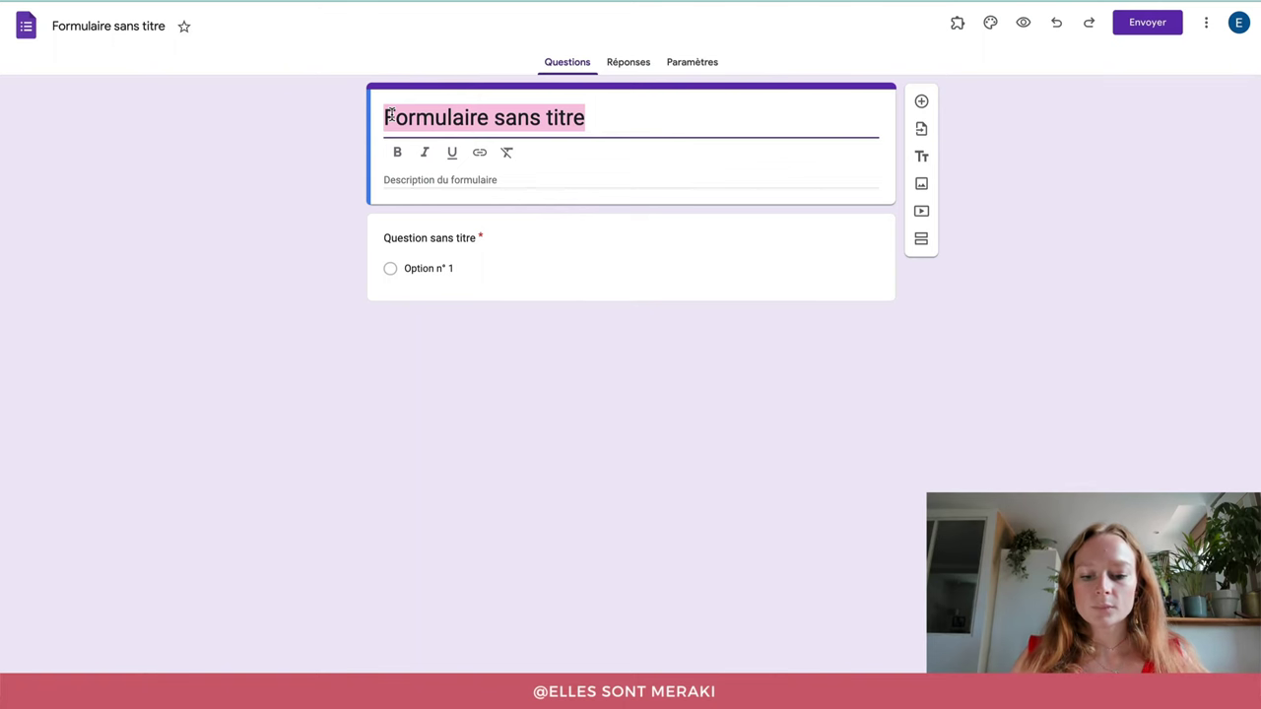
{"action": "type", "text": "Vos probmét"}
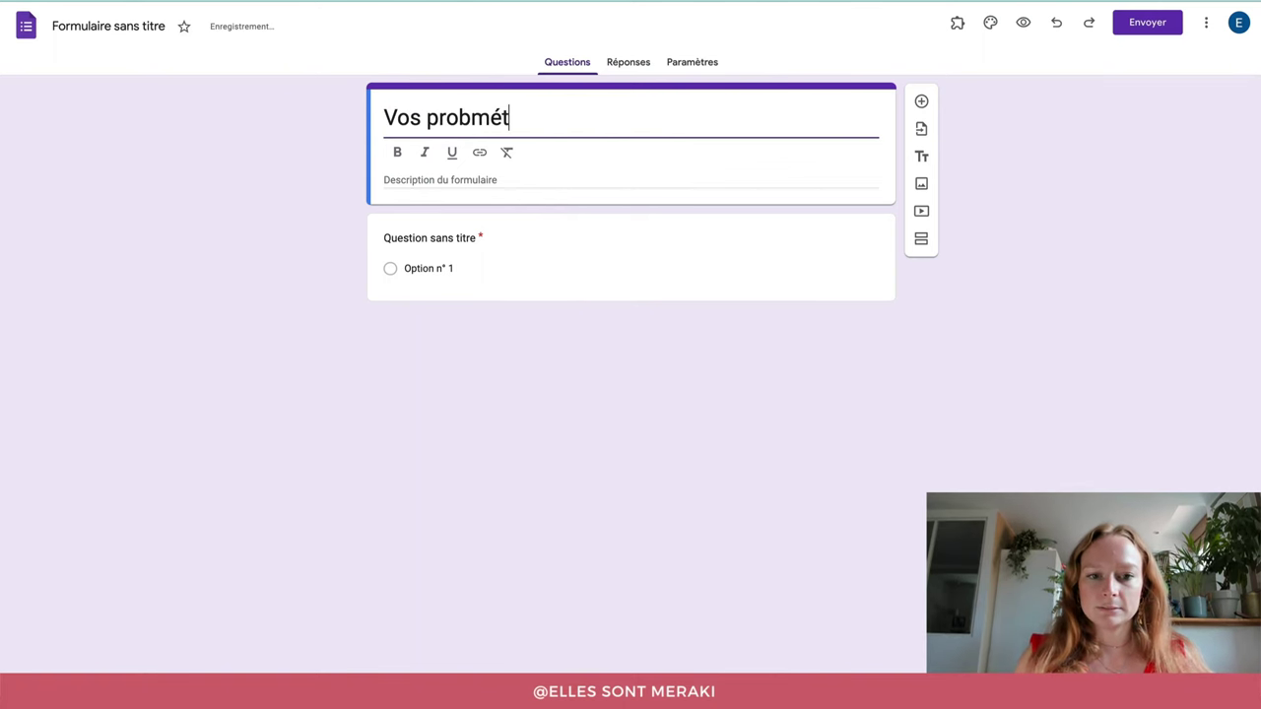
{"action": "key", "text": "BackSpace"}
{"action": "key", "text": "BackSpace"}
{"action": "key", "text": "BackSpace"}
{"action": "type", "text": "lématiq"}
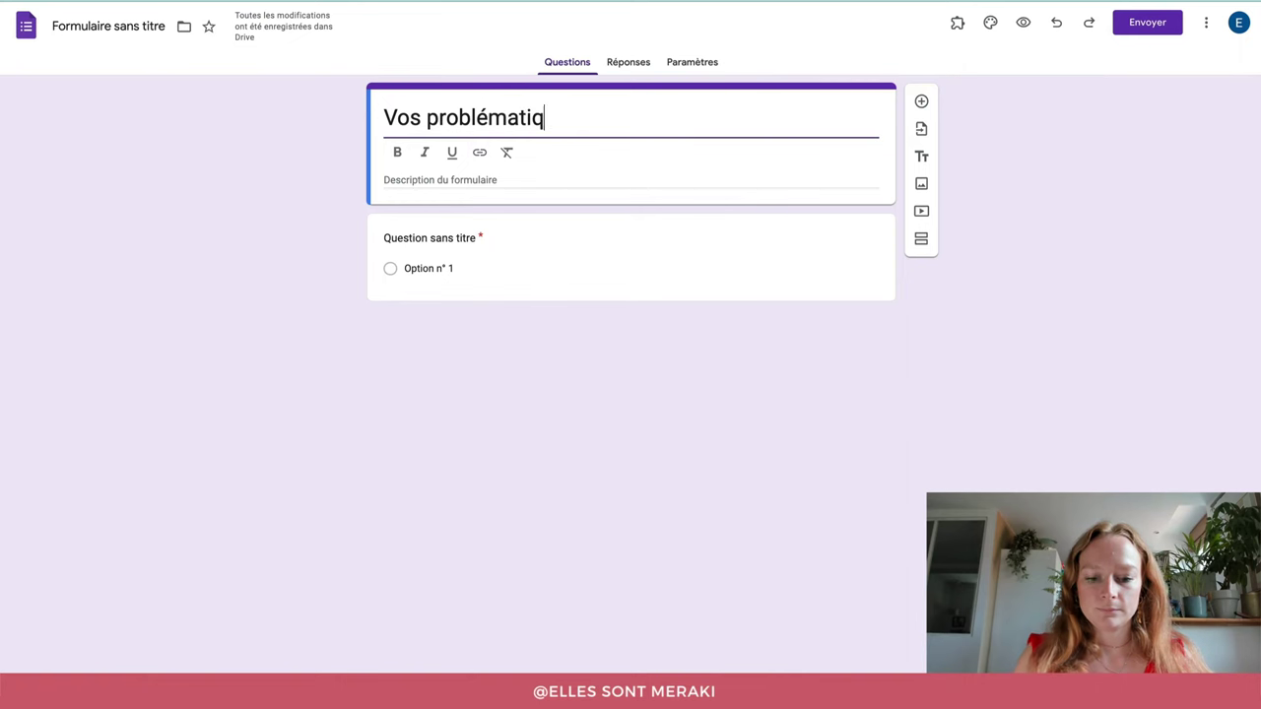
{"action": "type", "text": "ues en lien avec "}
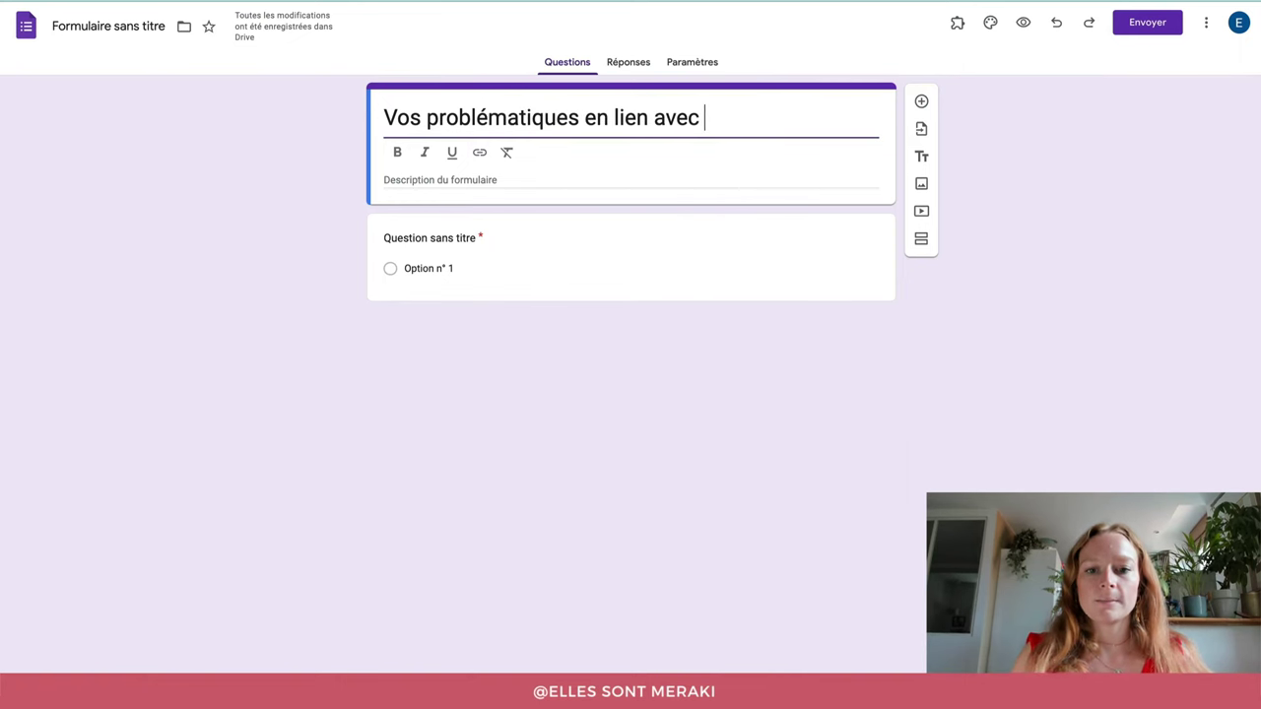
{"action": "type", "text": "votre ali"}
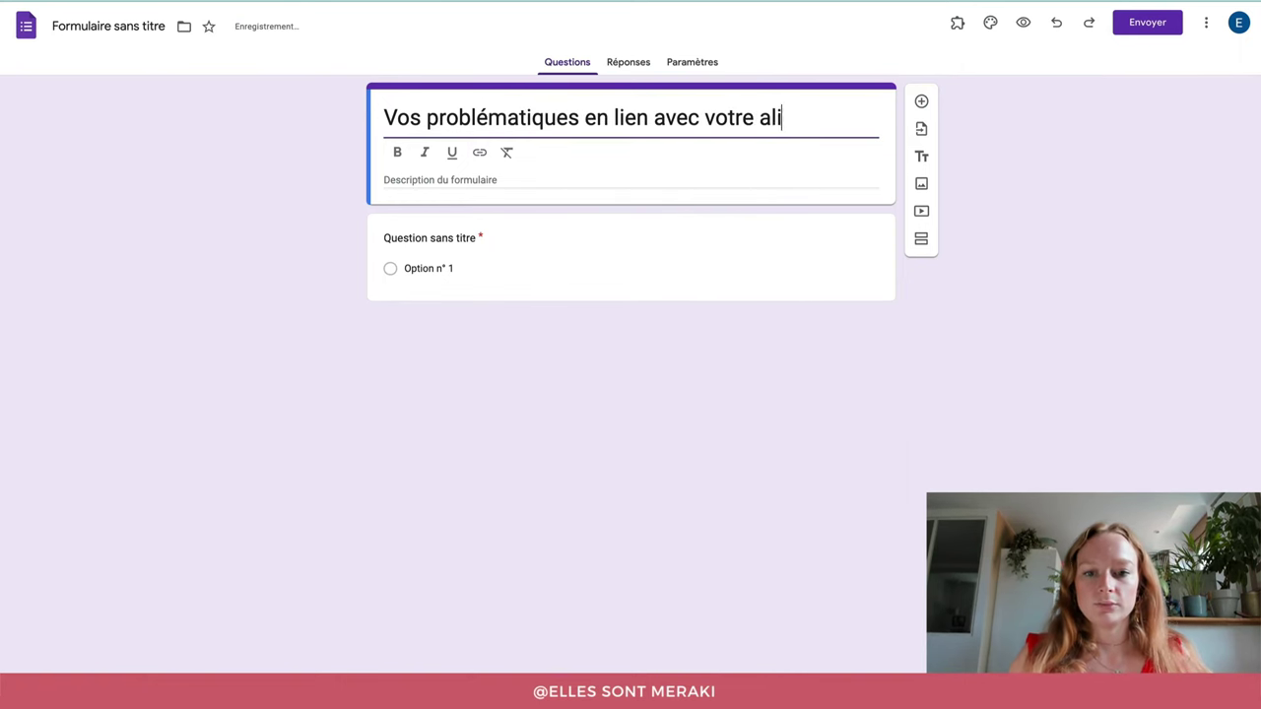
{"action": "type", "text": "mentation sportive"}
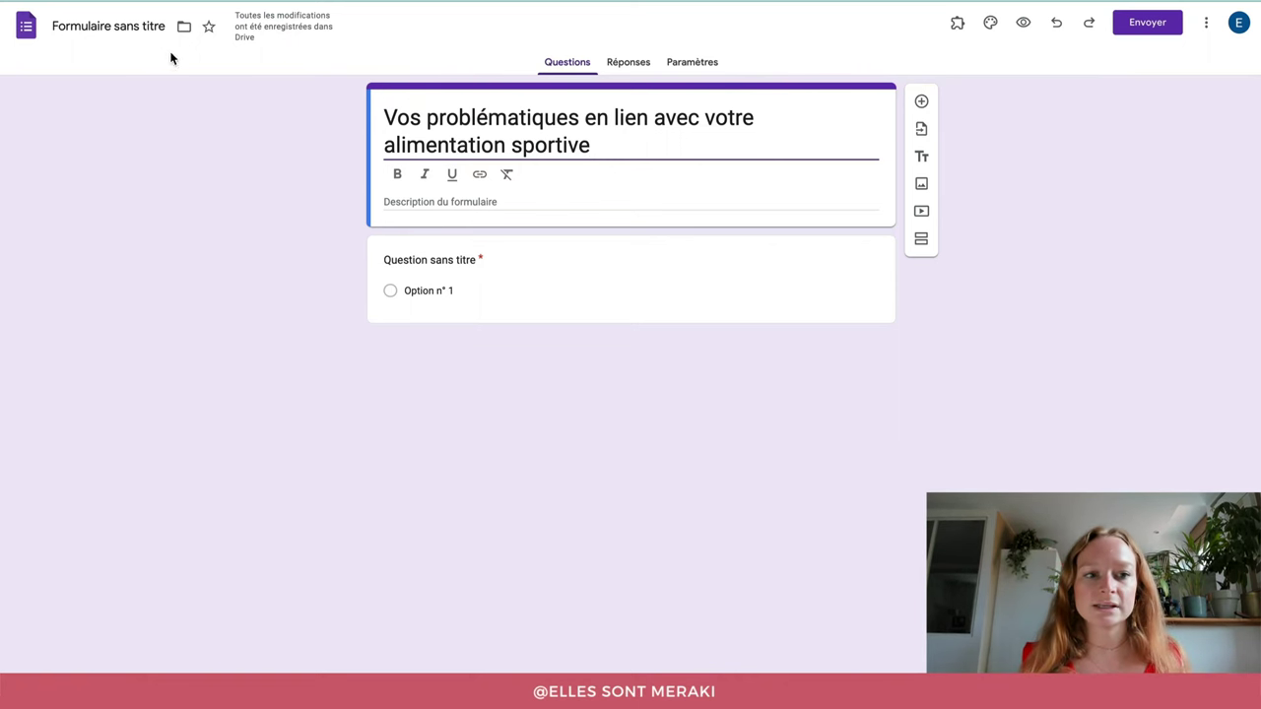
{"action": "left_click", "coordinate": [99, 26]}
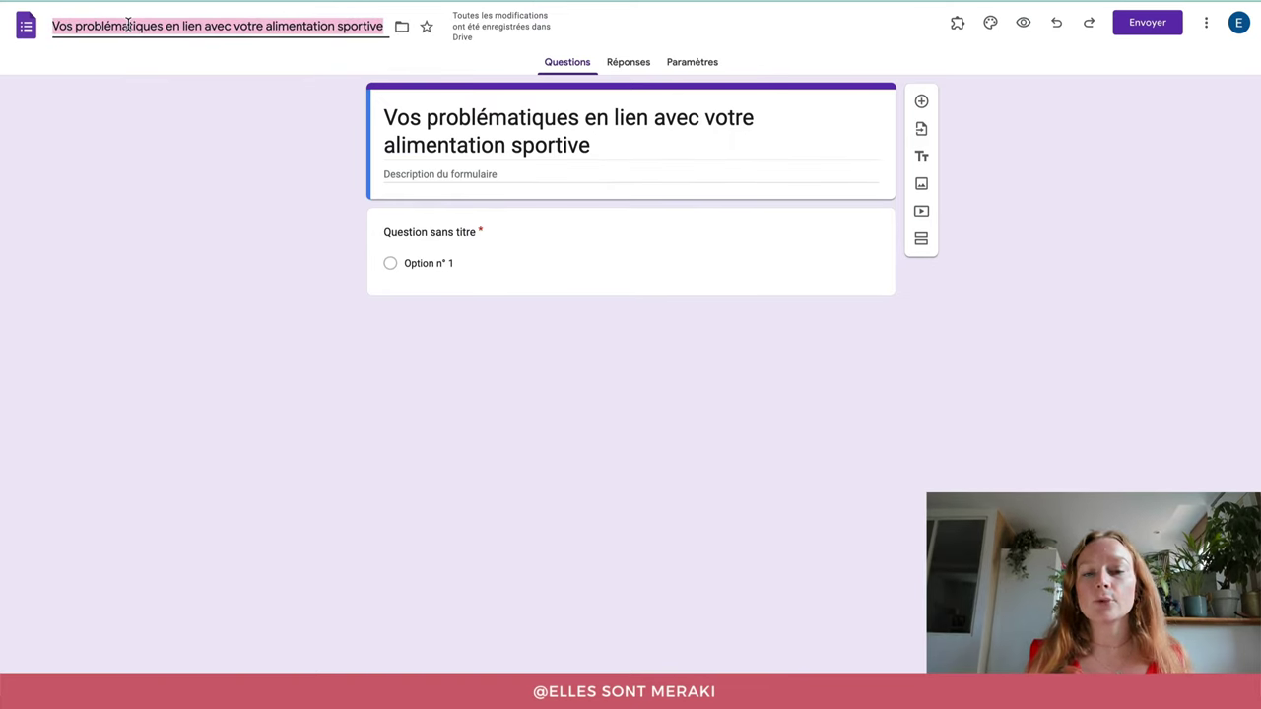
{"action": "left_click", "coordinate": [252, 183]}
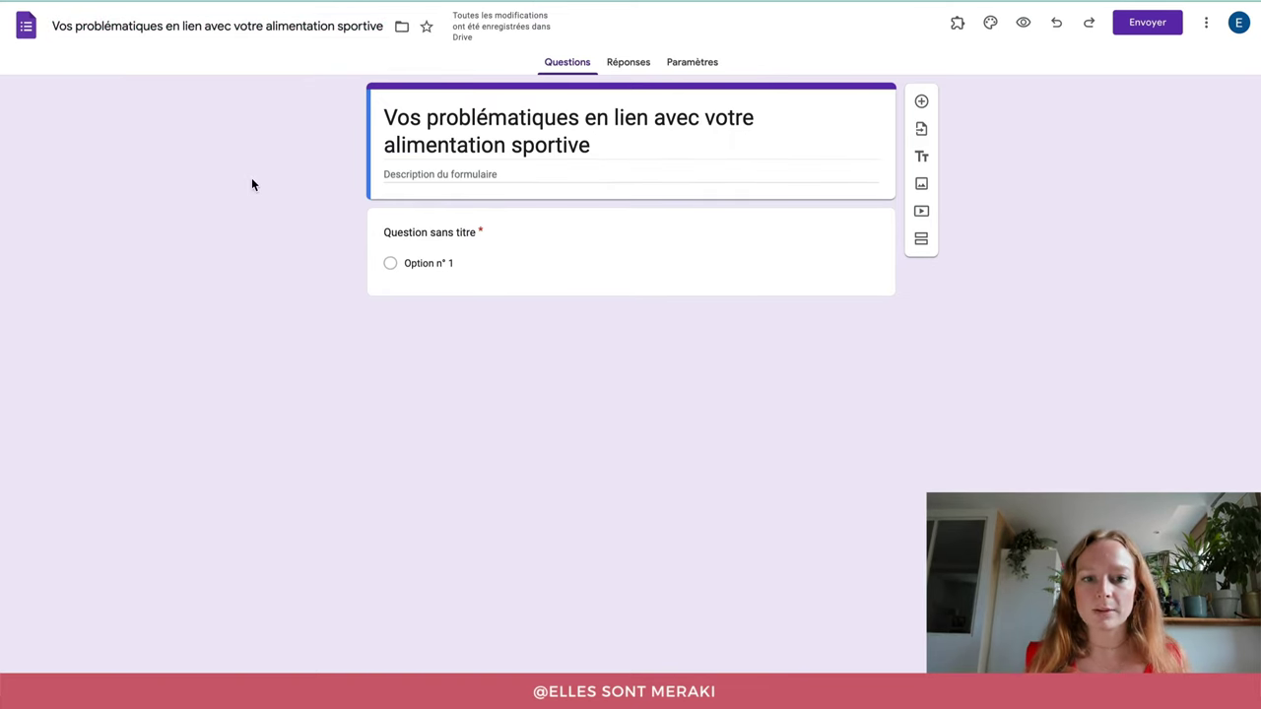
- Enter the form description "Ici vous insérez votre descriptif."
{"action": "left_click", "coordinate": [397, 174]}
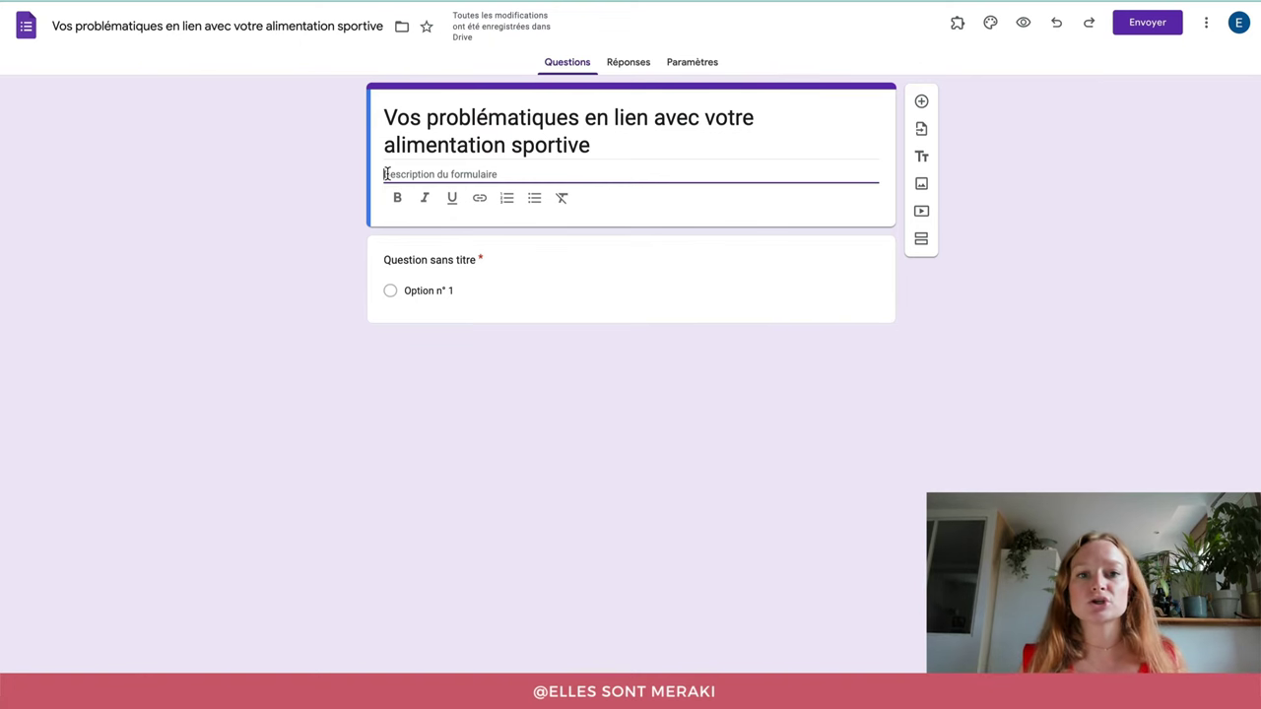
{"action": "type", "text": "I"}
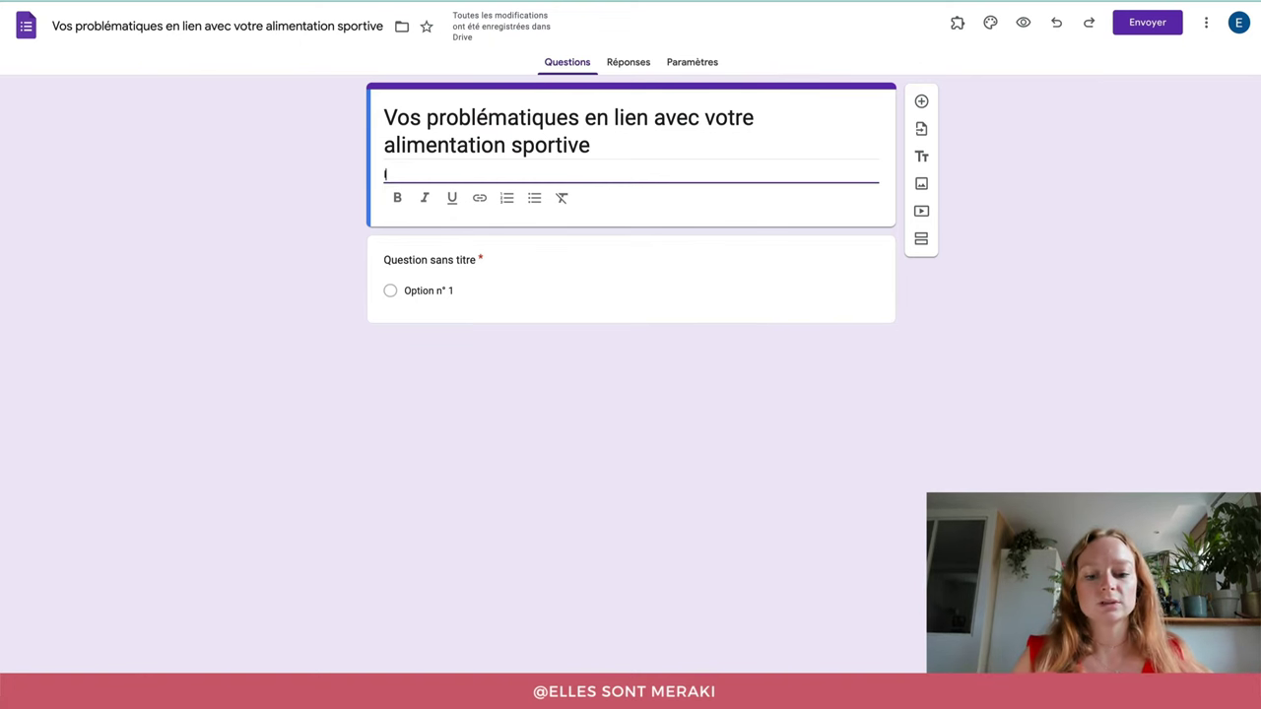
{"action": "type", "text": "ci vous insérez v"}
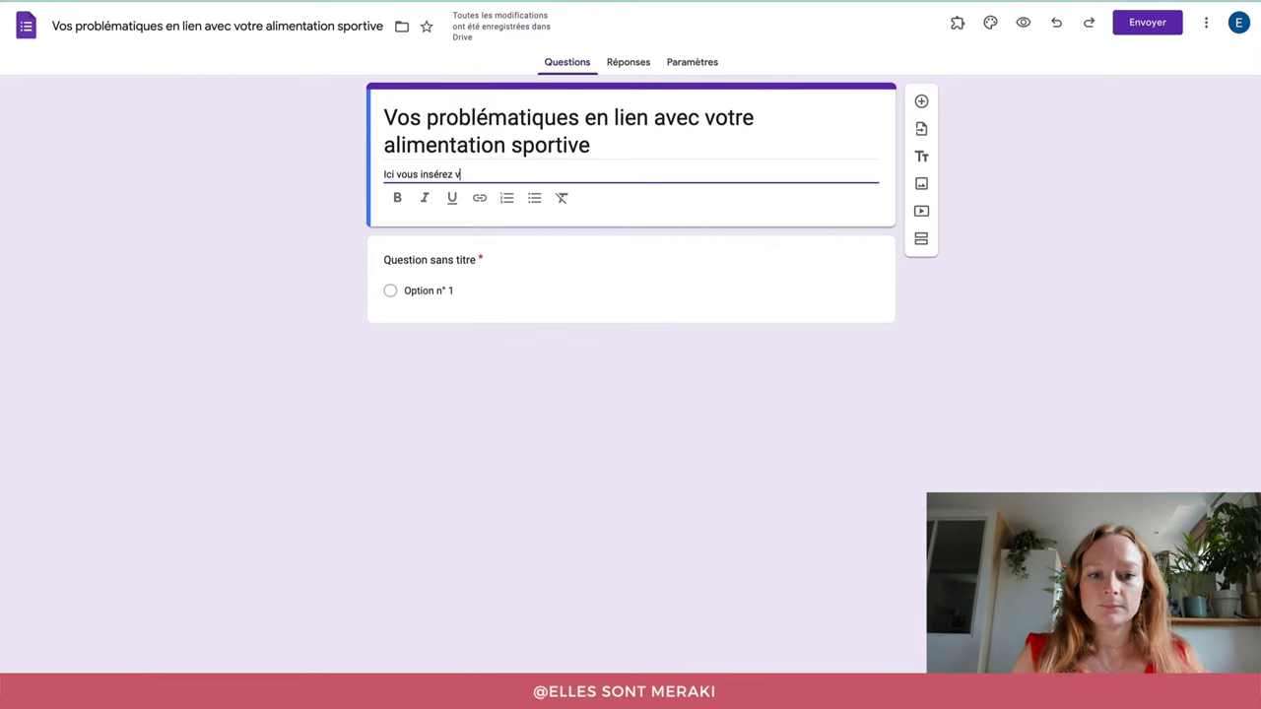
{"action": "type", "text": "otre descriptif"}
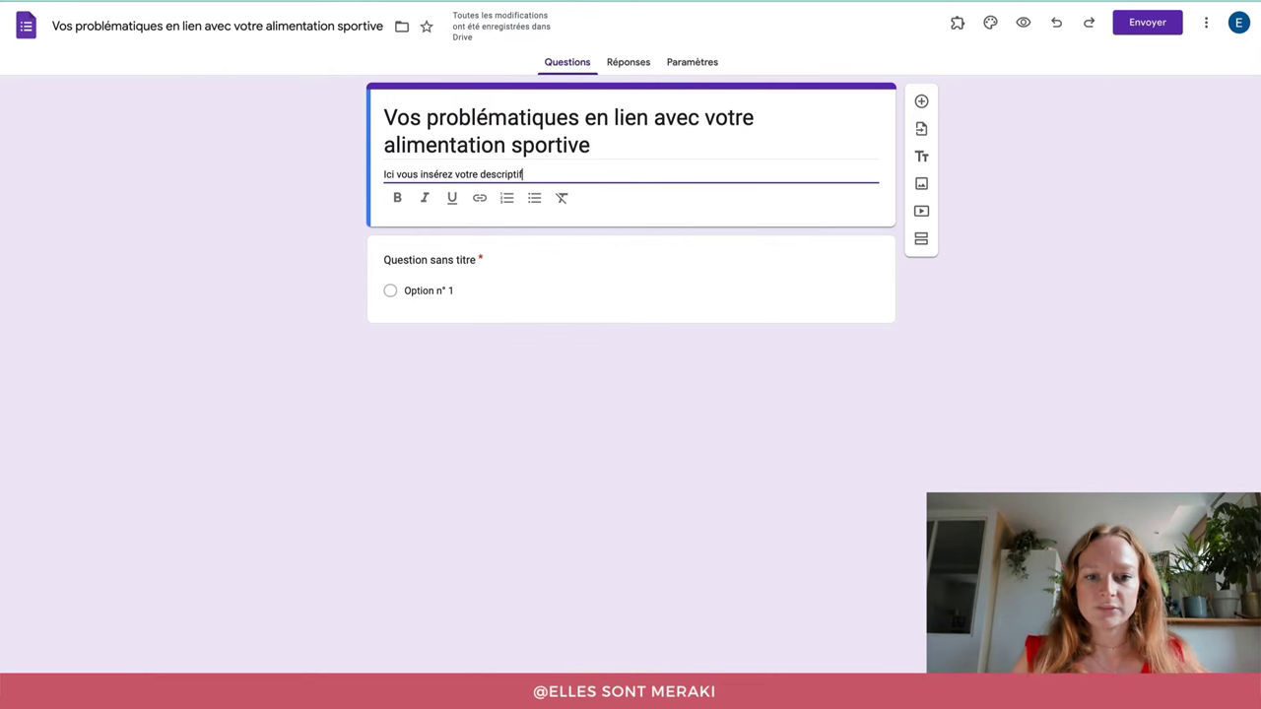
{"action": "type", "text": "."}
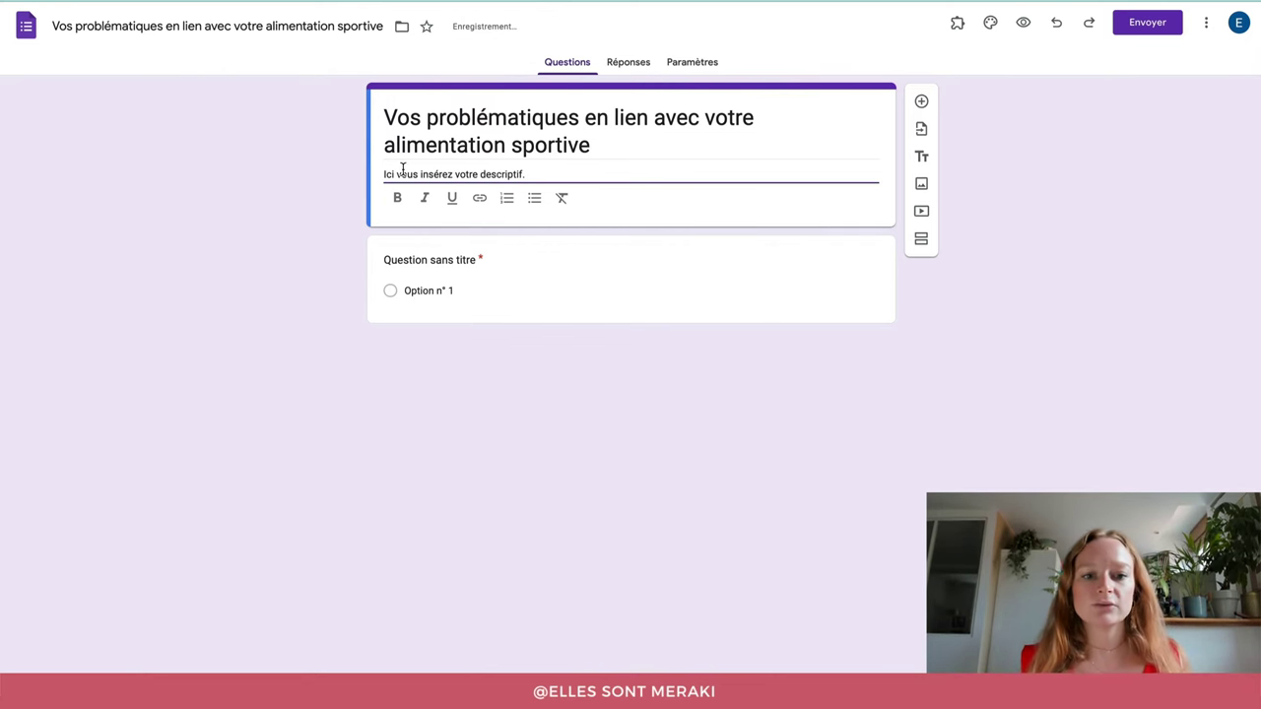
- Try bold, italic and underline on the word "descriptif" in the form description, and remove all three formats again
{"action": "double_click", "coordinate": [495, 174]}
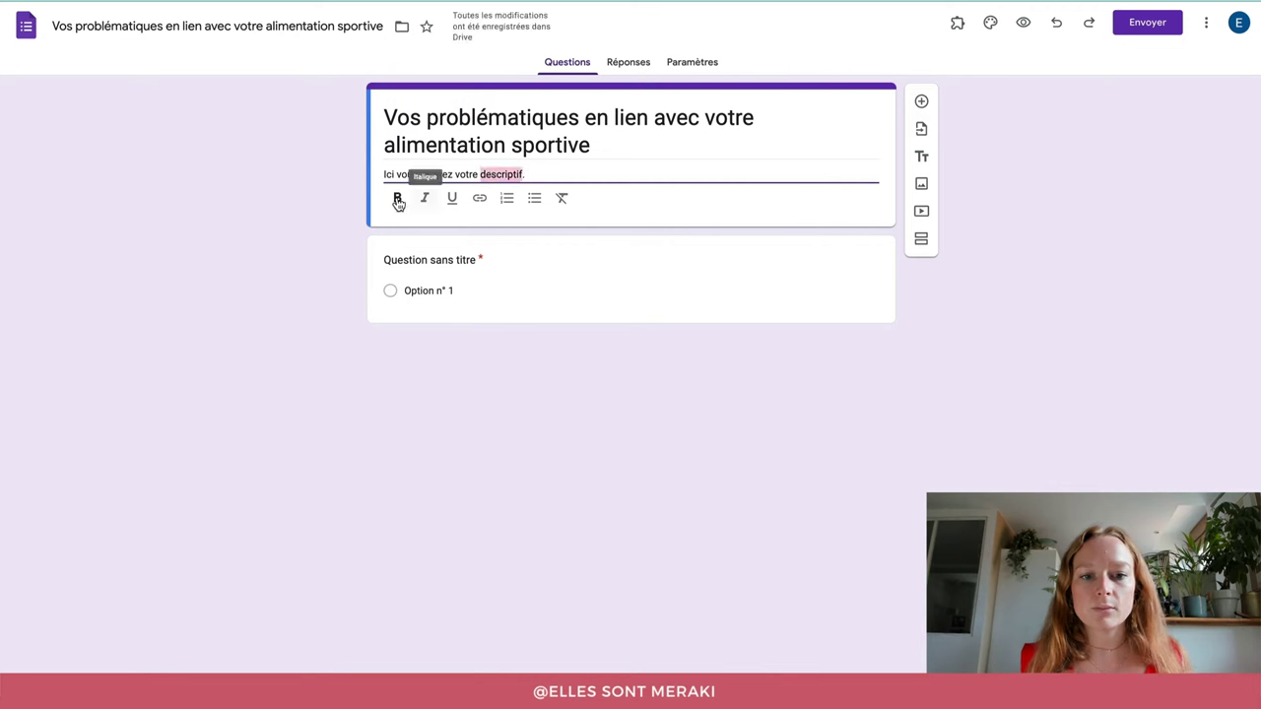
{"action": "left_click", "coordinate": [397, 197]}
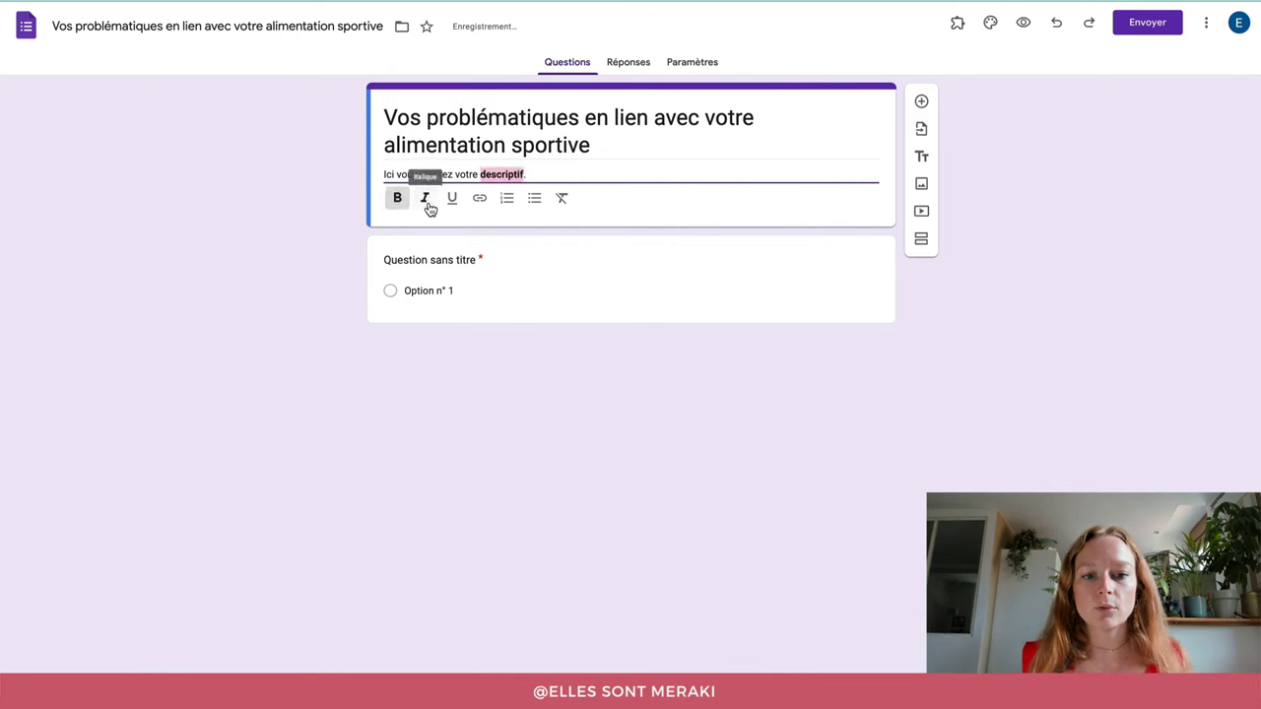
{"action": "left_click", "coordinate": [425, 202]}
{"action": "left_click", "coordinate": [449, 204]}
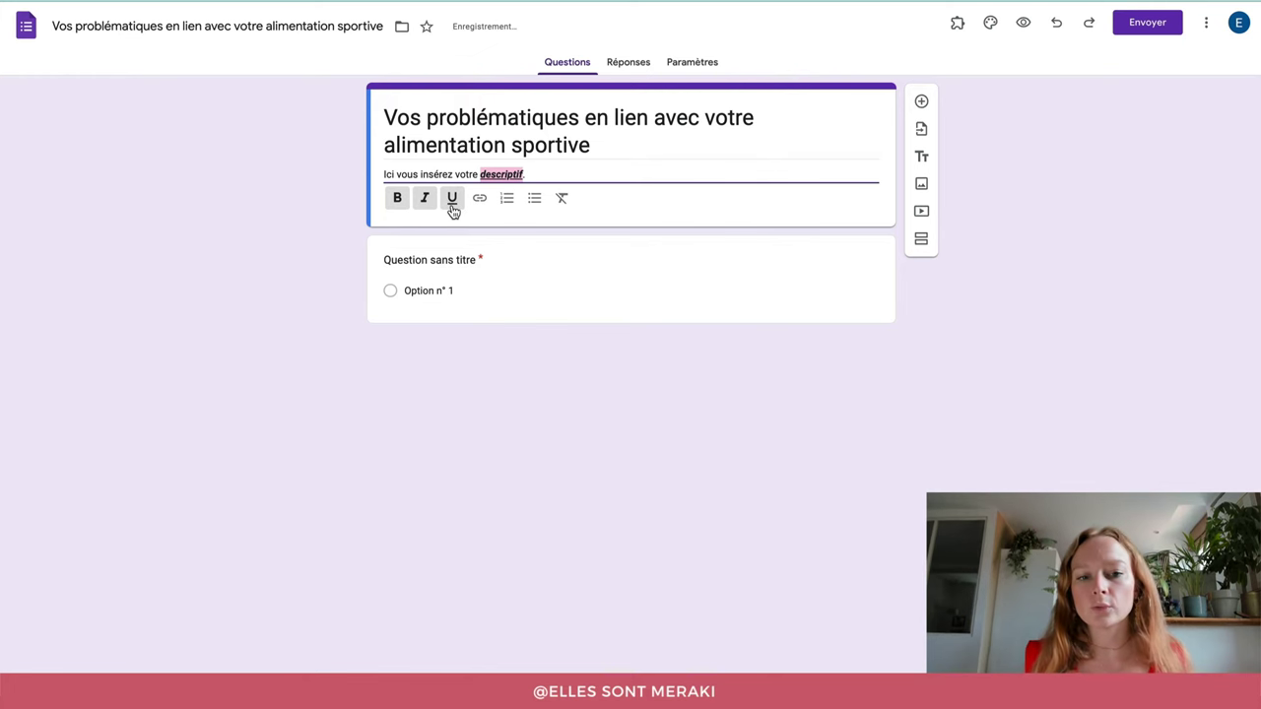
{"action": "left_click", "coordinate": [452, 208]}
{"action": "left_click", "coordinate": [420, 209]}
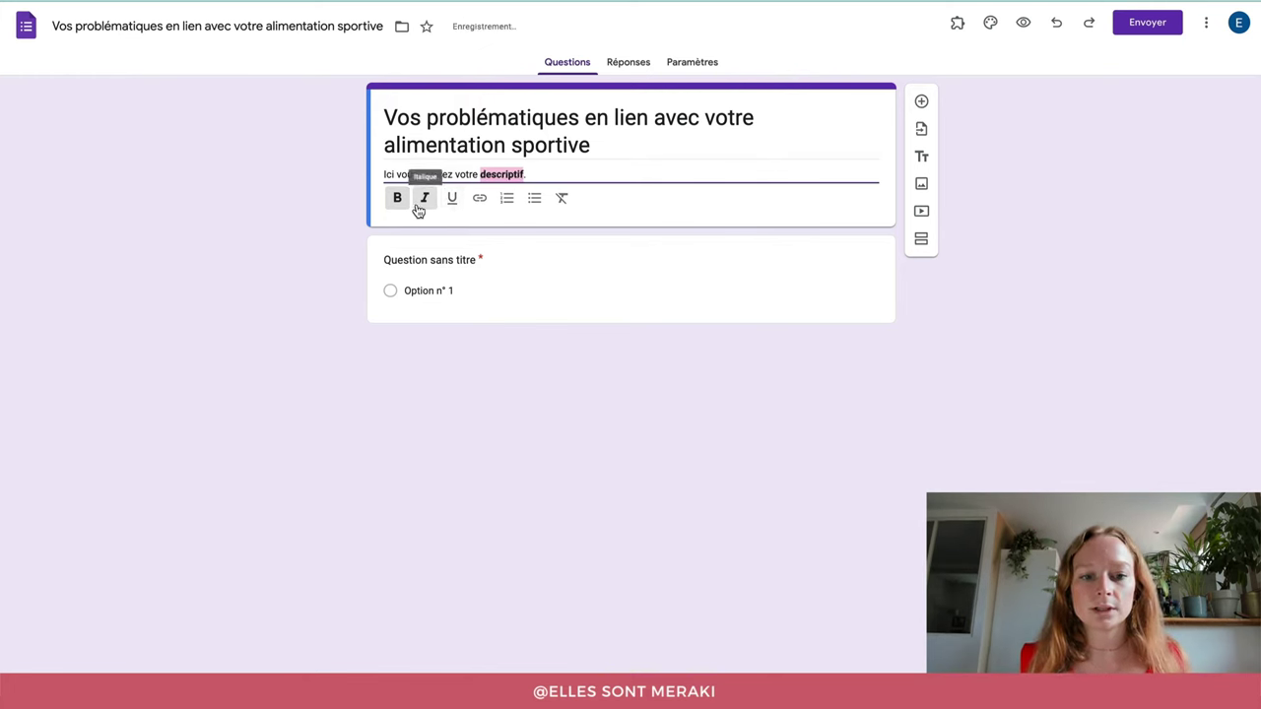
{"action": "left_click", "coordinate": [402, 208]}
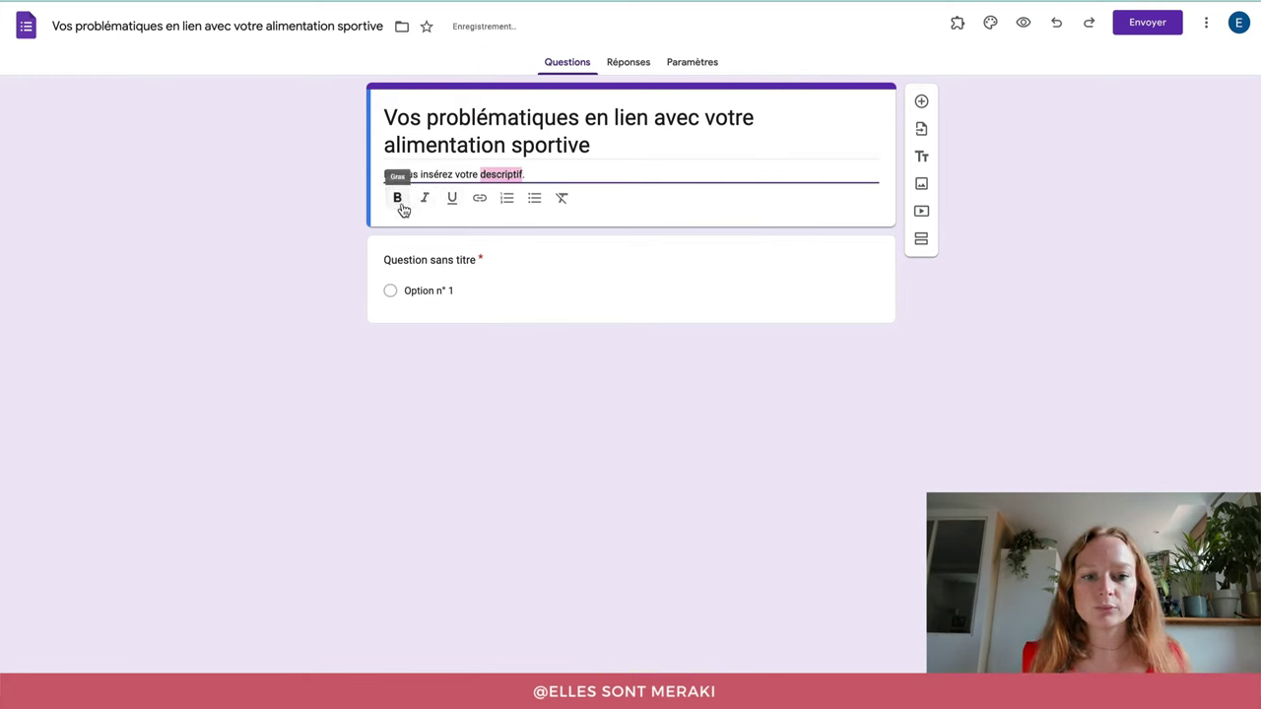
- Try adding a link to the word "descriptif" without a URL, cancel it, and leave the description
{"action": "left_click", "coordinate": [484, 208]}
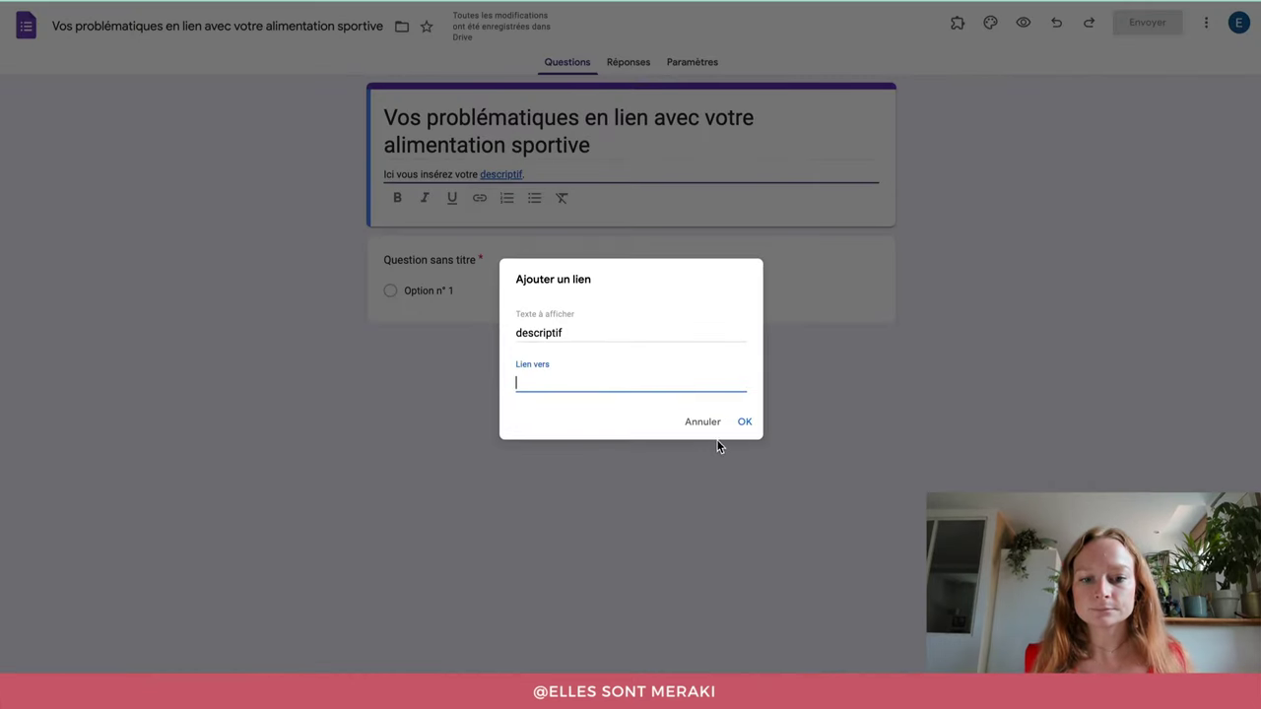
{"action": "left_click", "coordinate": [746, 426]}
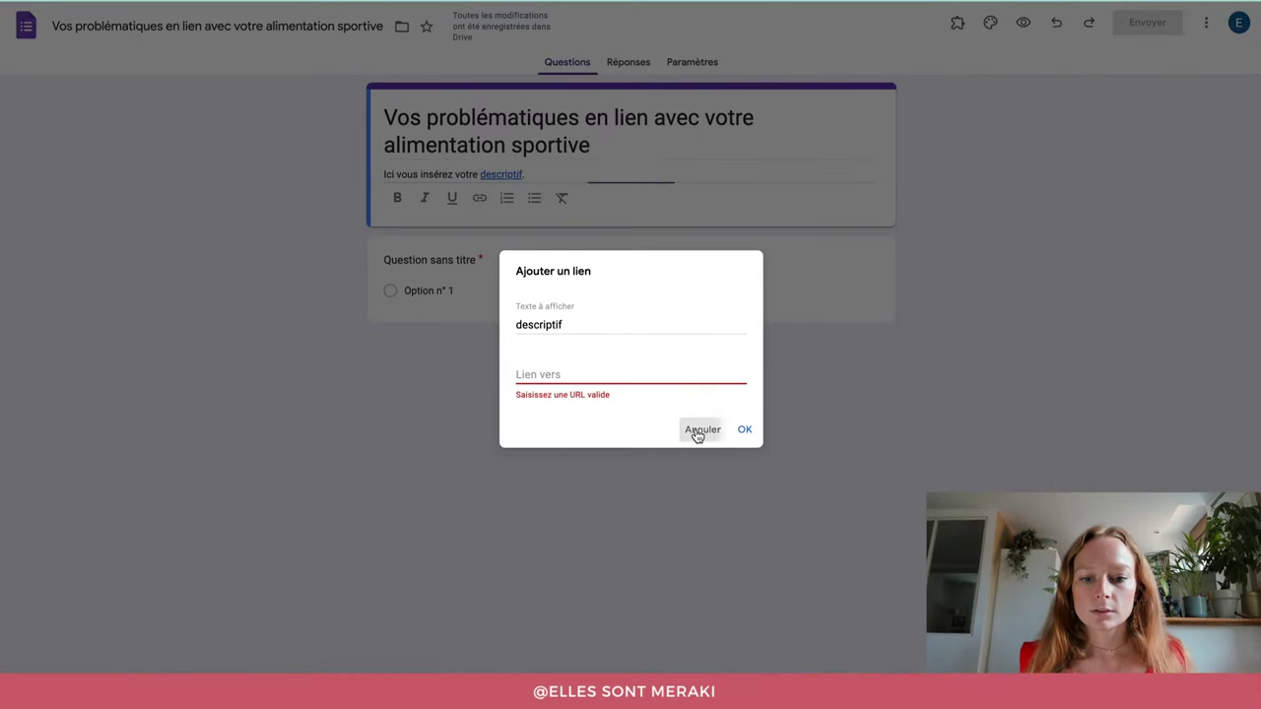
{"action": "left_click", "coordinate": [700, 431]}
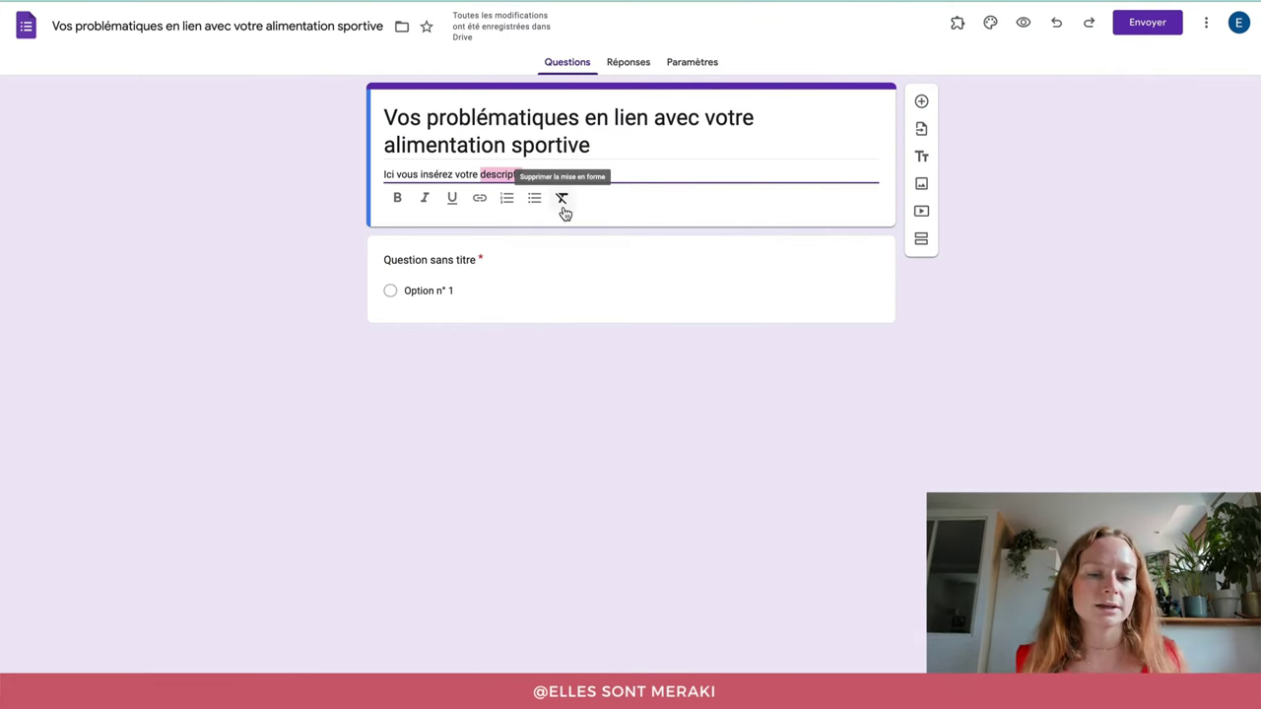
{"action": "left_click", "coordinate": [554, 171]}
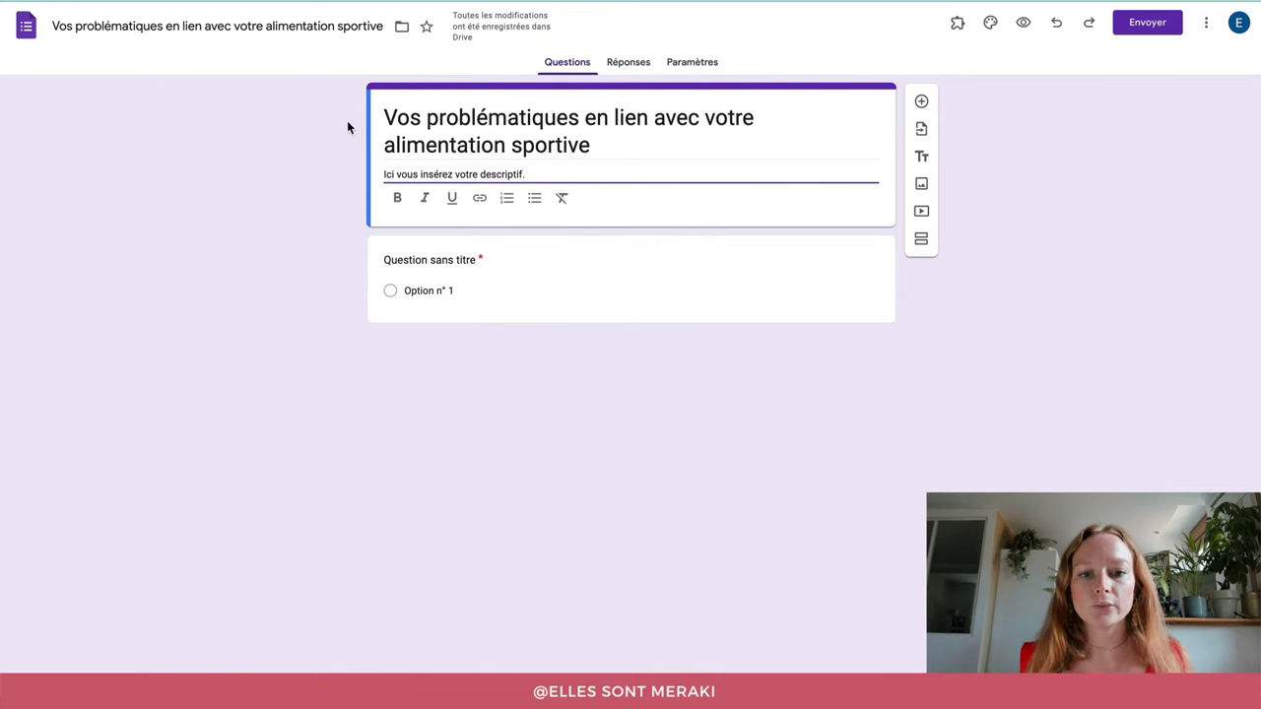
{"action": "left_click", "coordinate": [330, 145]}
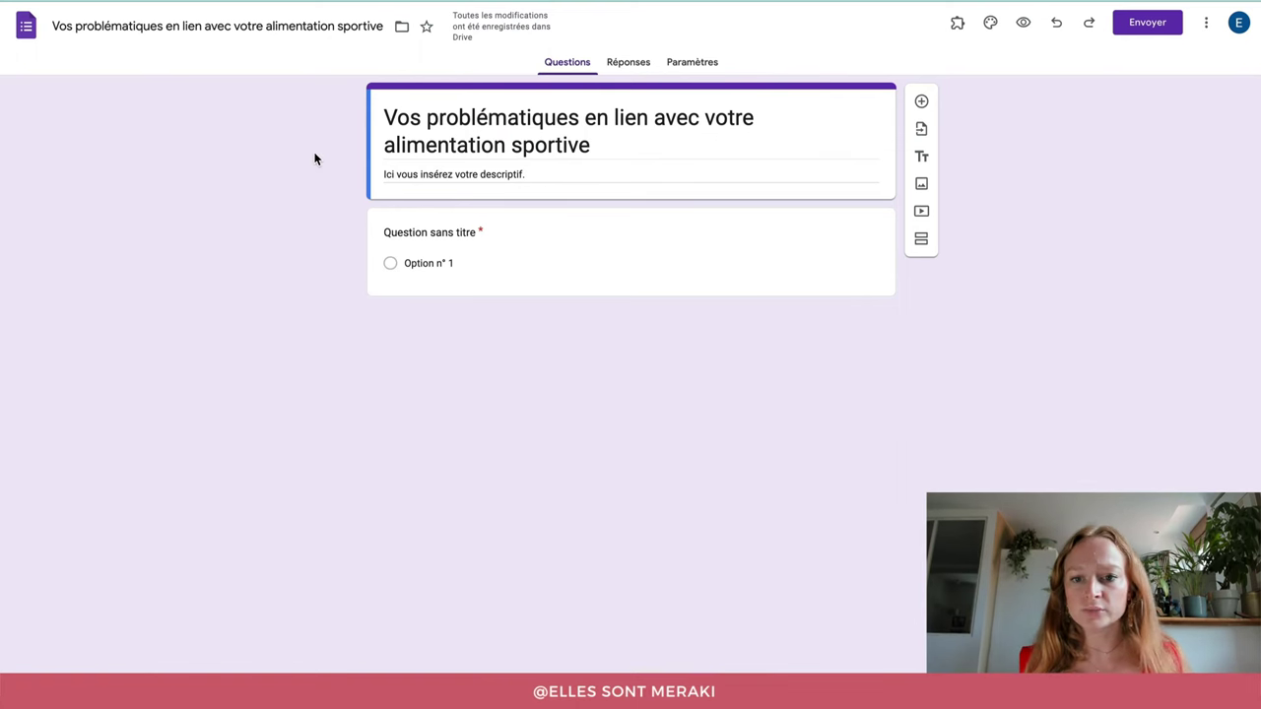
- Add a multiple-choice question below the form header titled "Choix multiple : Je note ma question ici", with the word "question" in bold
{"action": "left_click", "coordinate": [921, 102]}
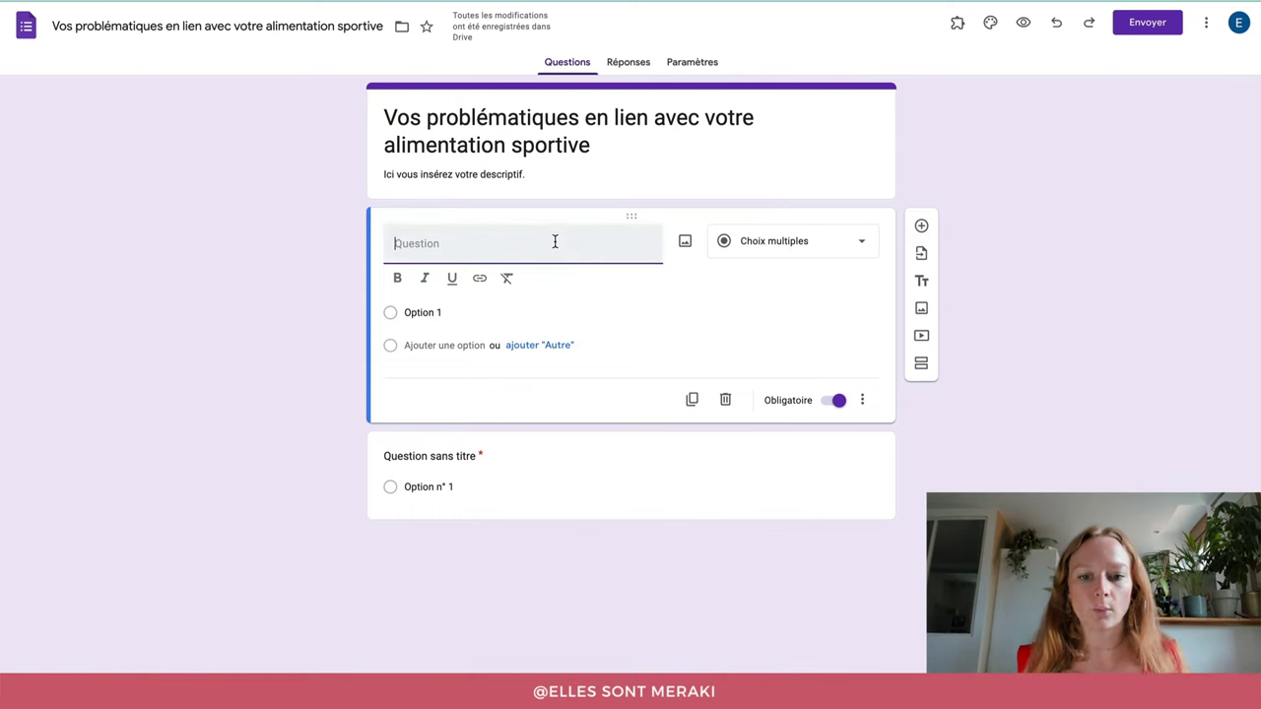
{"action": "type", "text": "Choix mult"}
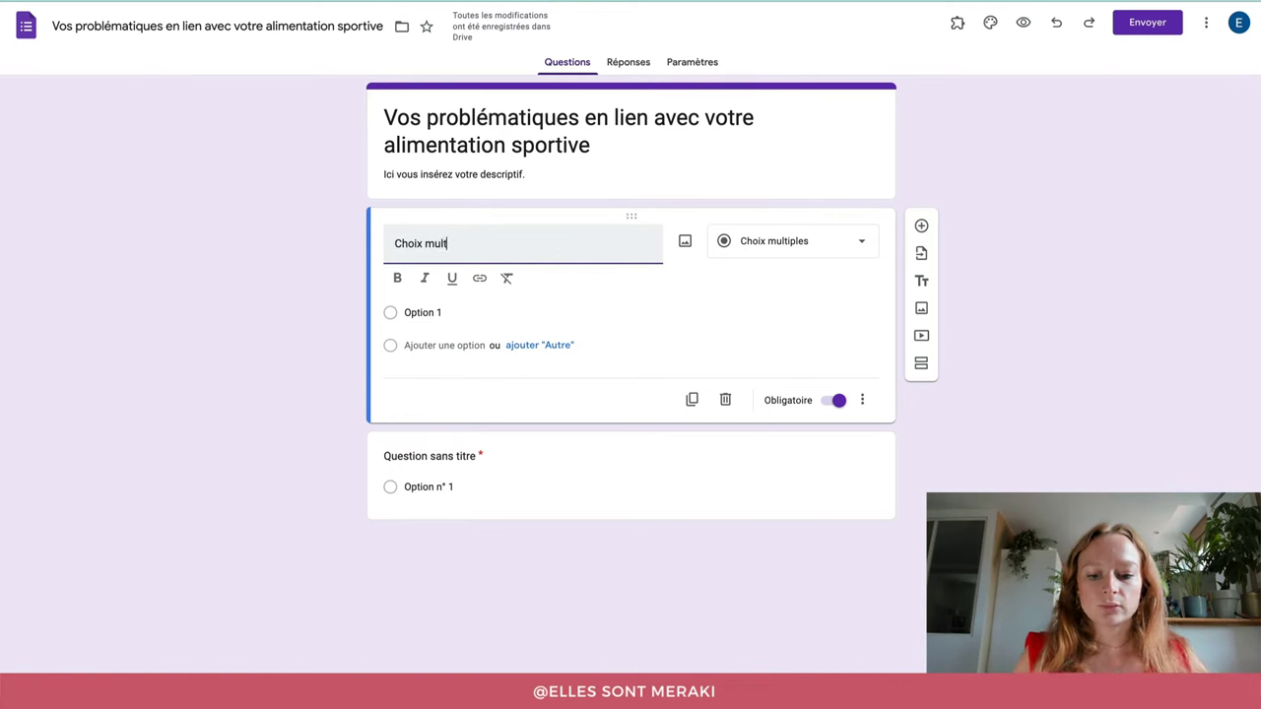
{"action": "type", "text": "iple"}
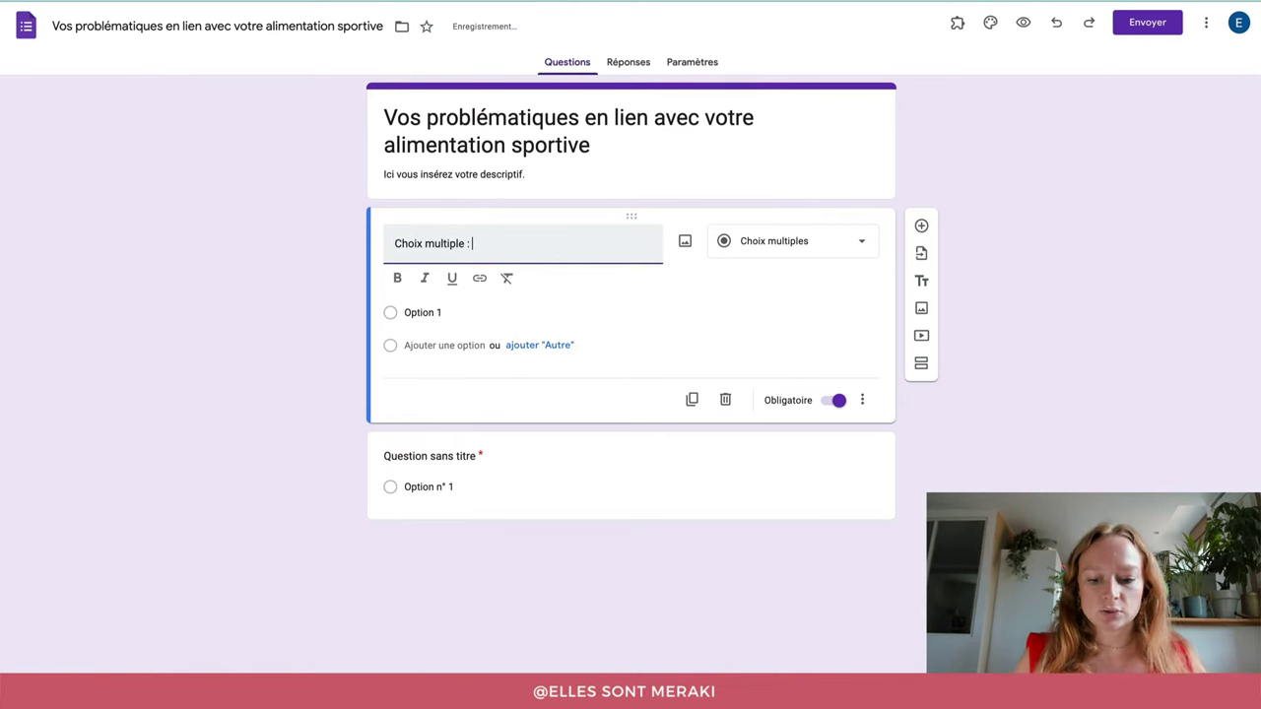
{"action": "type", "text": " : Je note ml"}
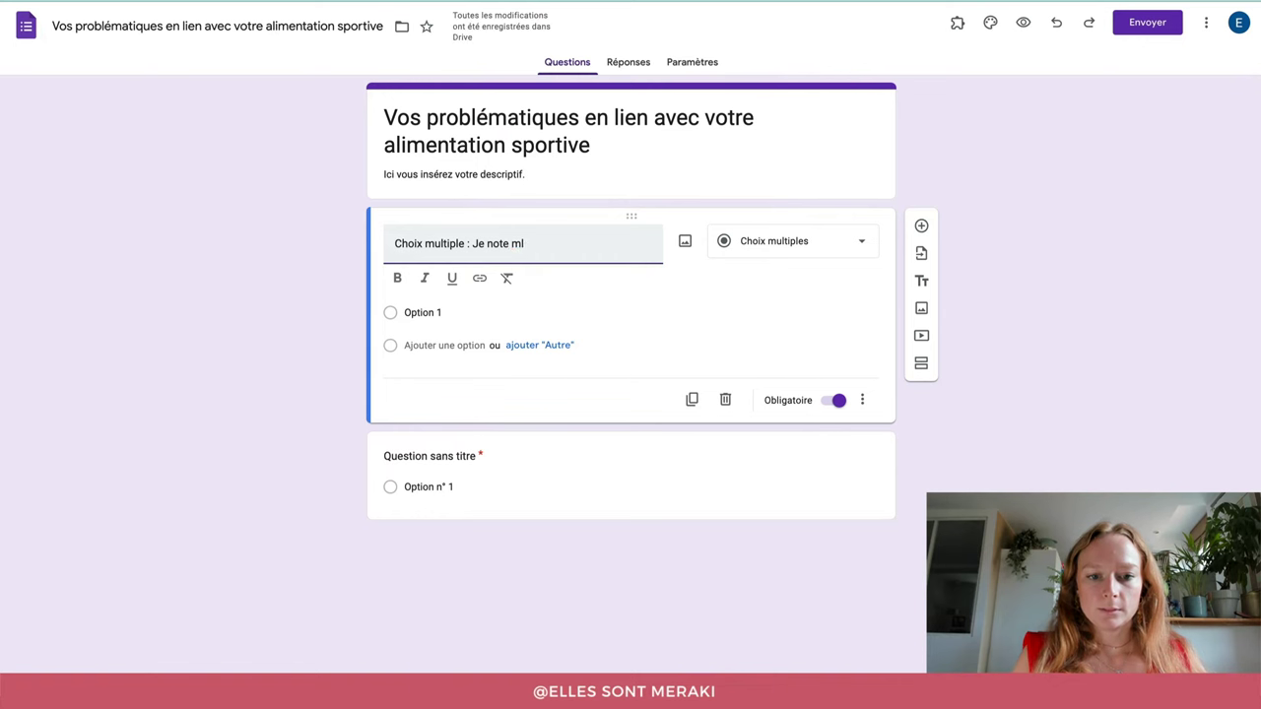
{"action": "type", "text": "que"}
{"action": "key", "text": "BackSpace"}
{"action": "key", "text": "BackSpace"}
{"action": "key", "text": "BackSpace"}
{"action": "key", "text": "BackSpace"}
{"action": "type", "text": "question"}
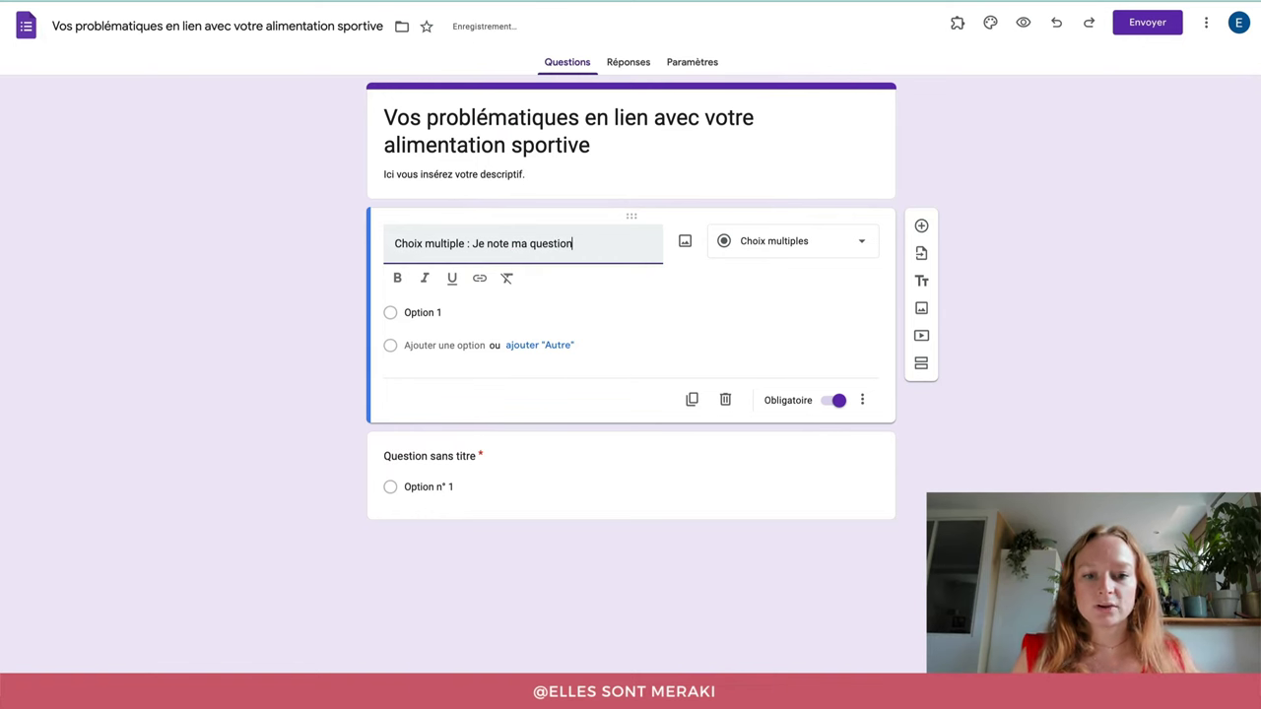
{"action": "type", "text": " ici"}
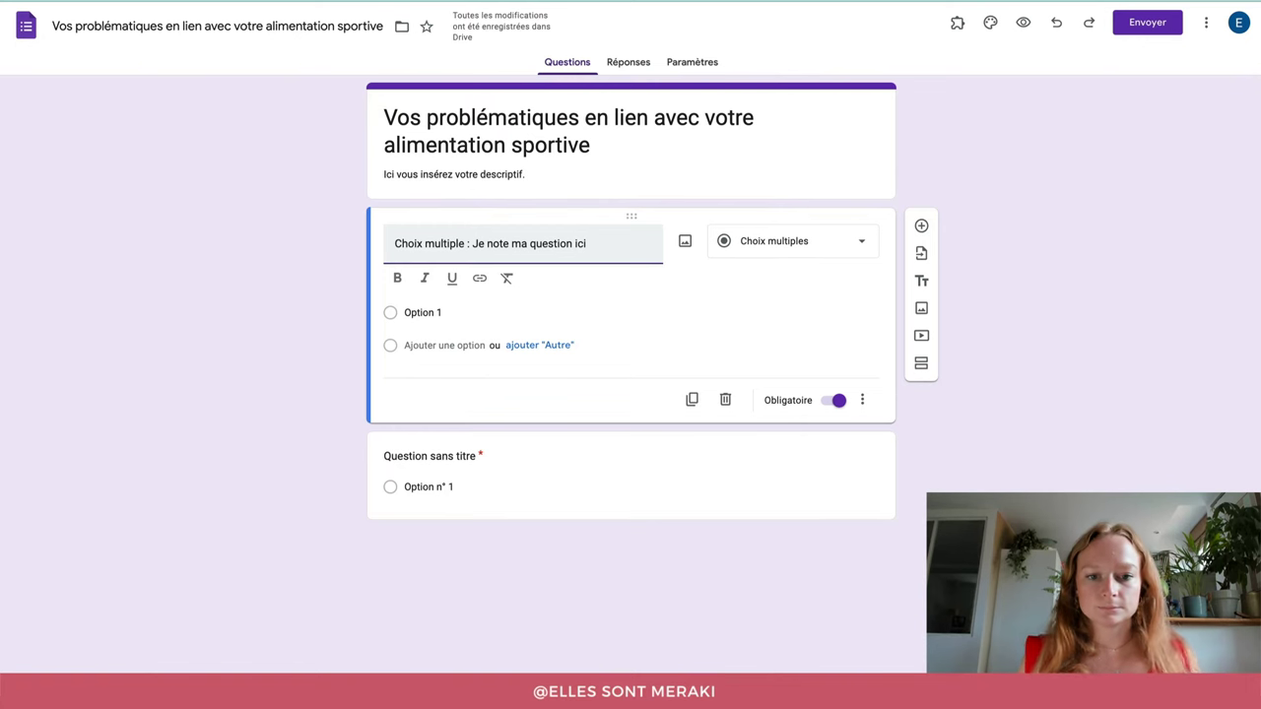
{"action": "double_click", "coordinate": [559, 245]}
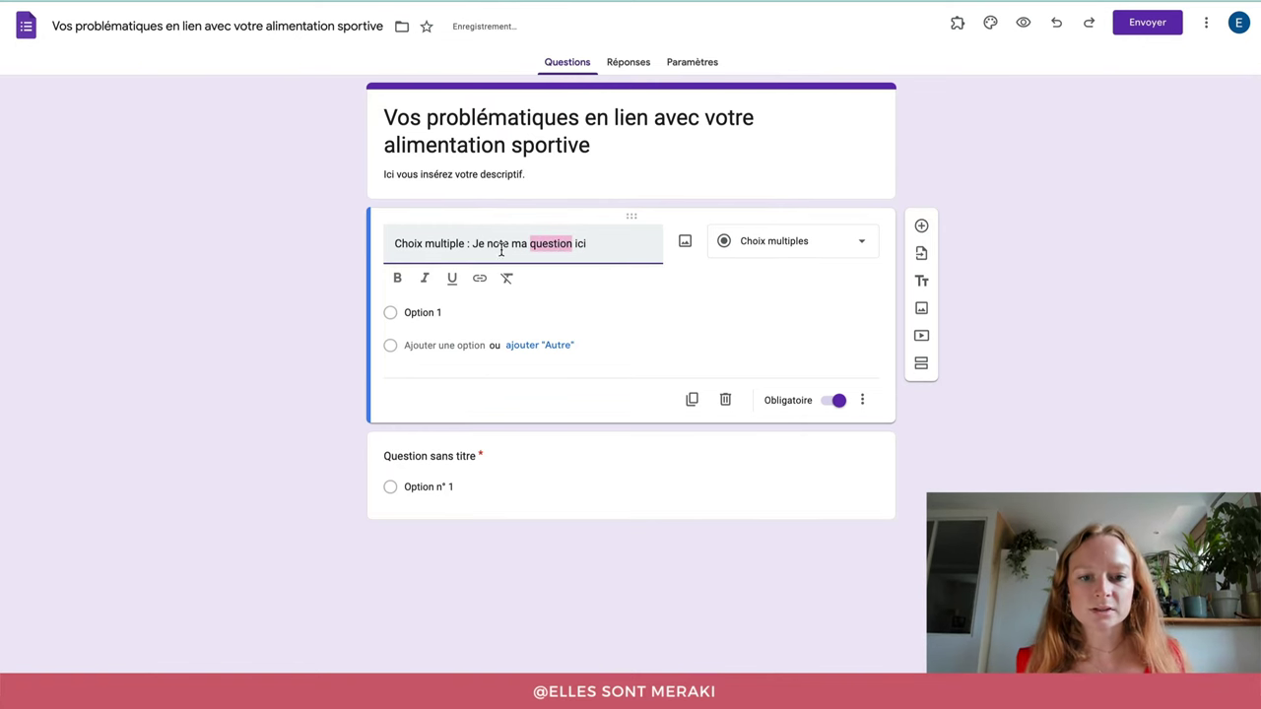
{"action": "left_click", "coordinate": [393, 283]}
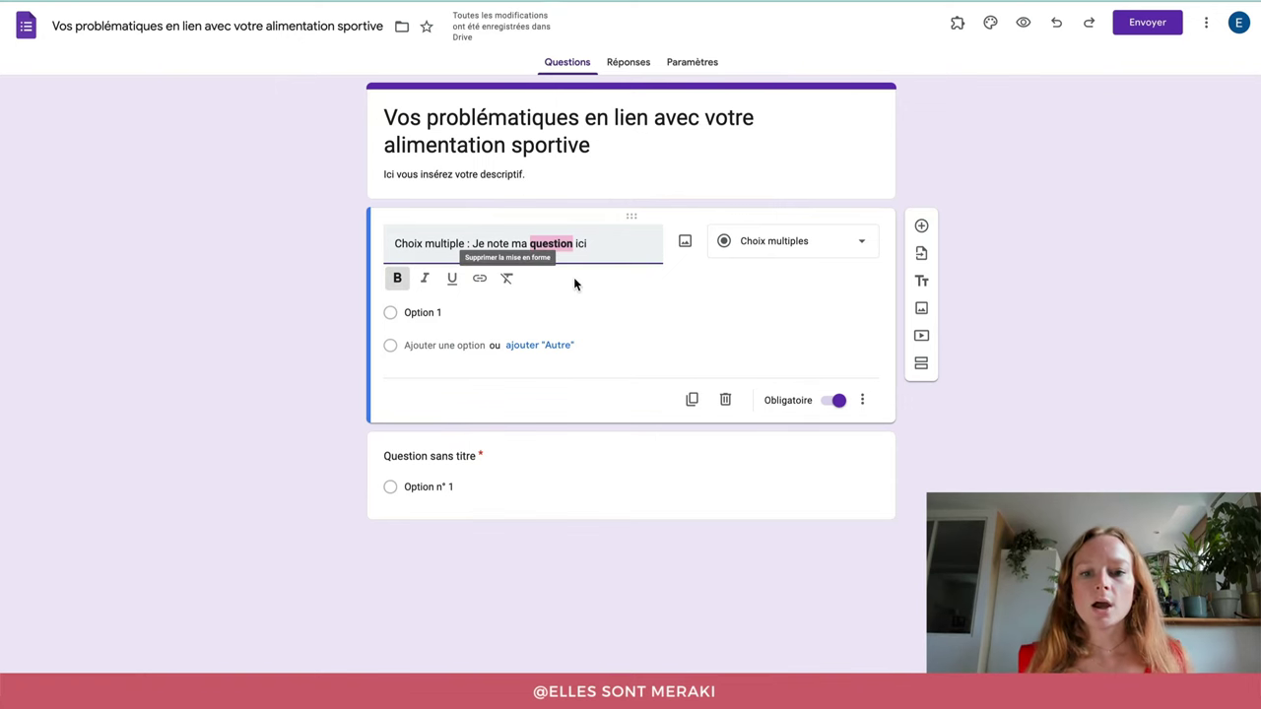
- Insert the Google Images photo of a woman exercising on the beach, found with the search "sport", into the multiple-choice question
{"action": "left_click", "coordinate": [687, 247]}
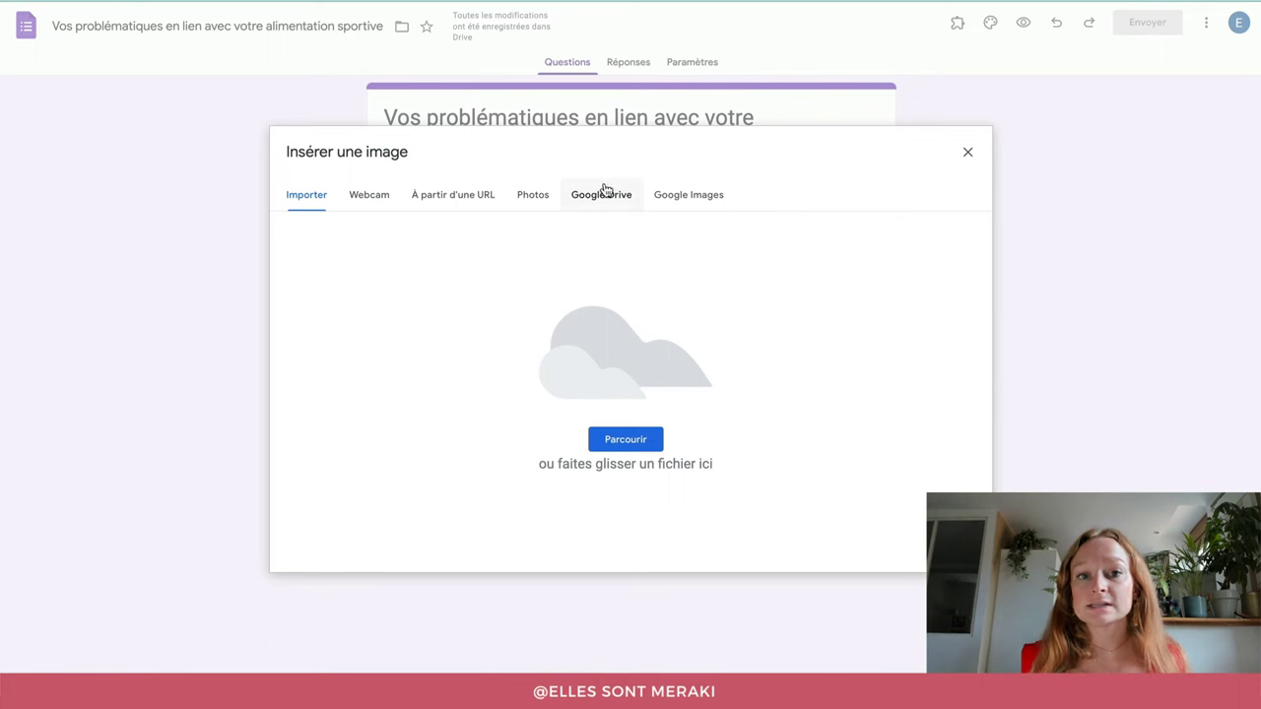
{"action": "left_click", "coordinate": [666, 201]}
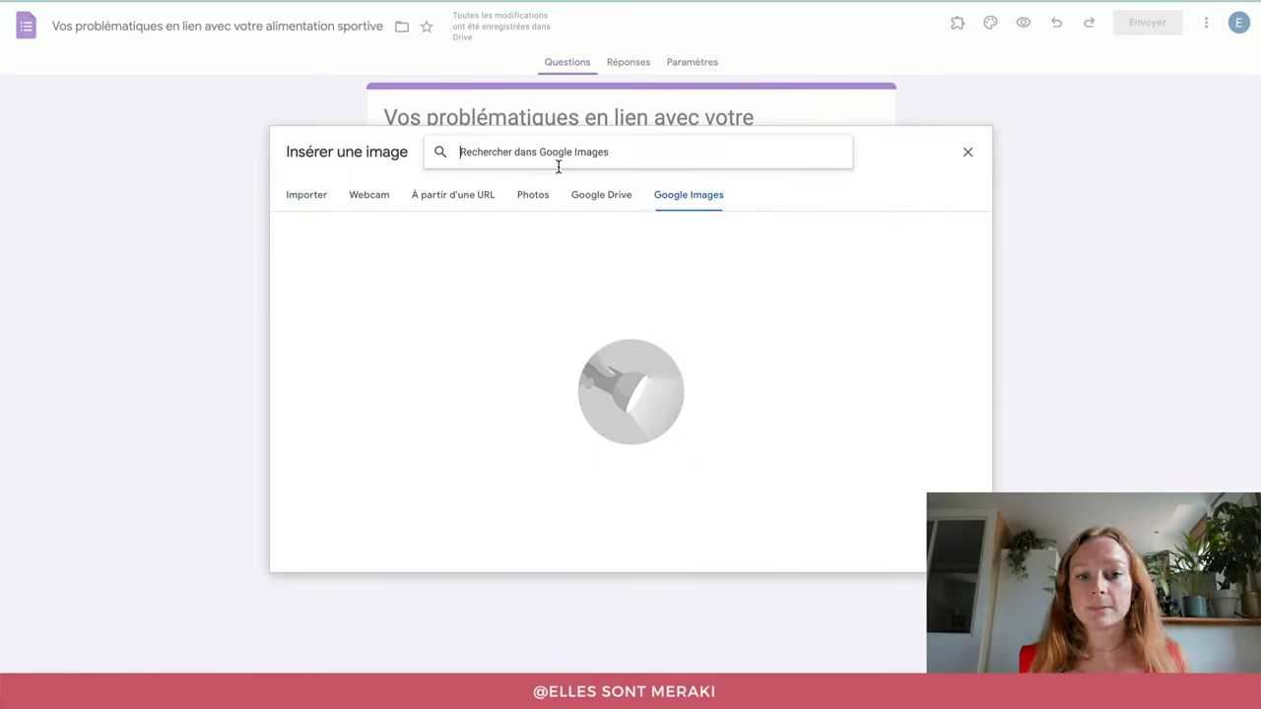
{"action": "type", "text": "sport"}
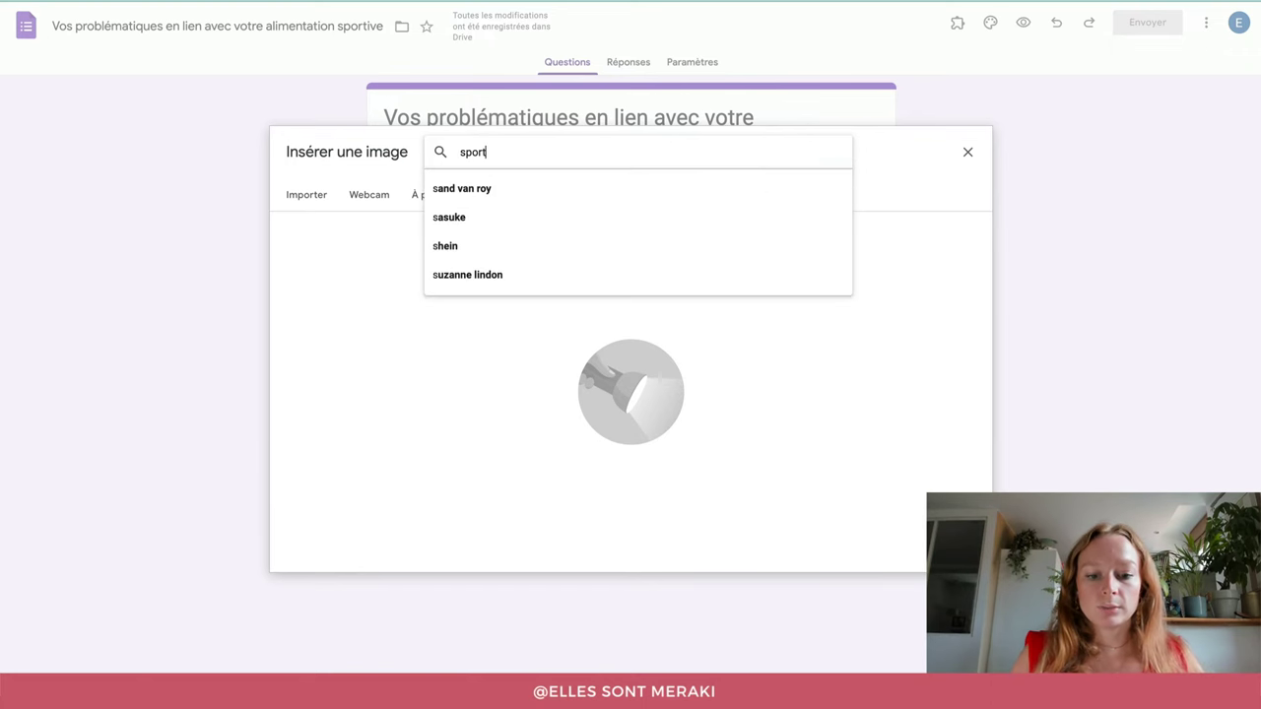
{"action": "key", "text": "Return"}
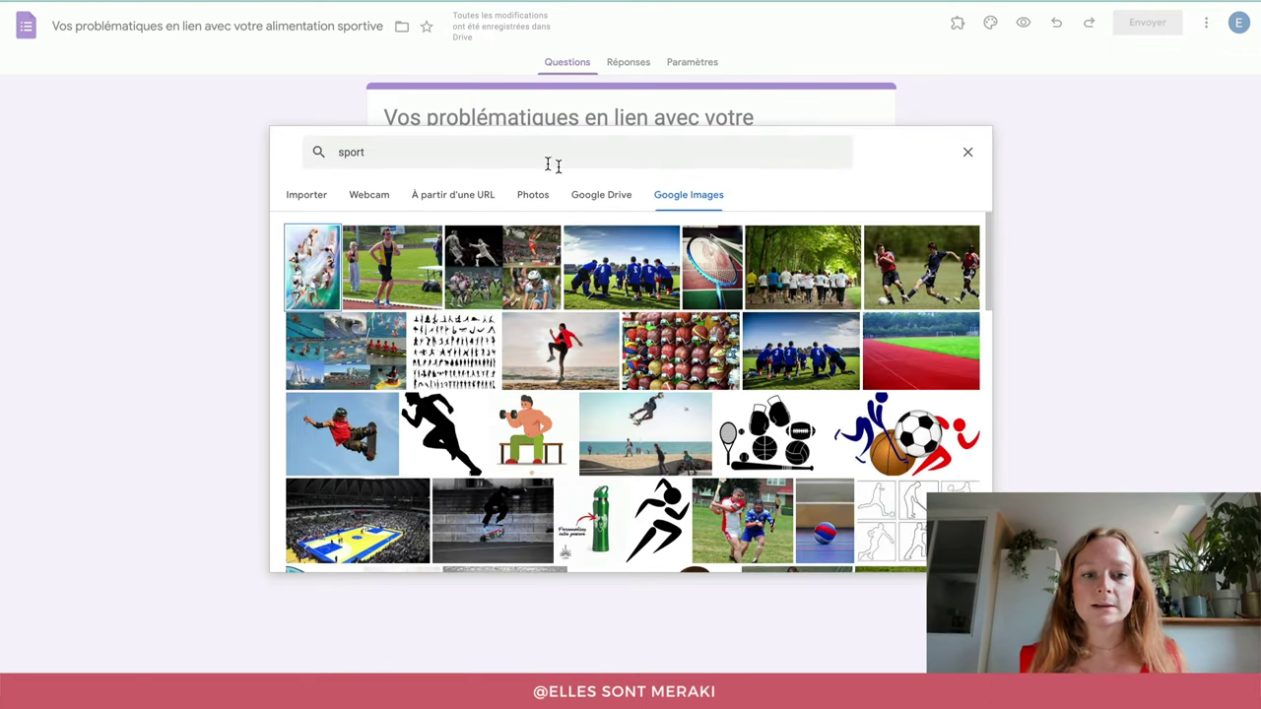
{"action": "scroll", "coordinate": [504, 422], "scroll_direction": "down", "scroll_amount": 3}
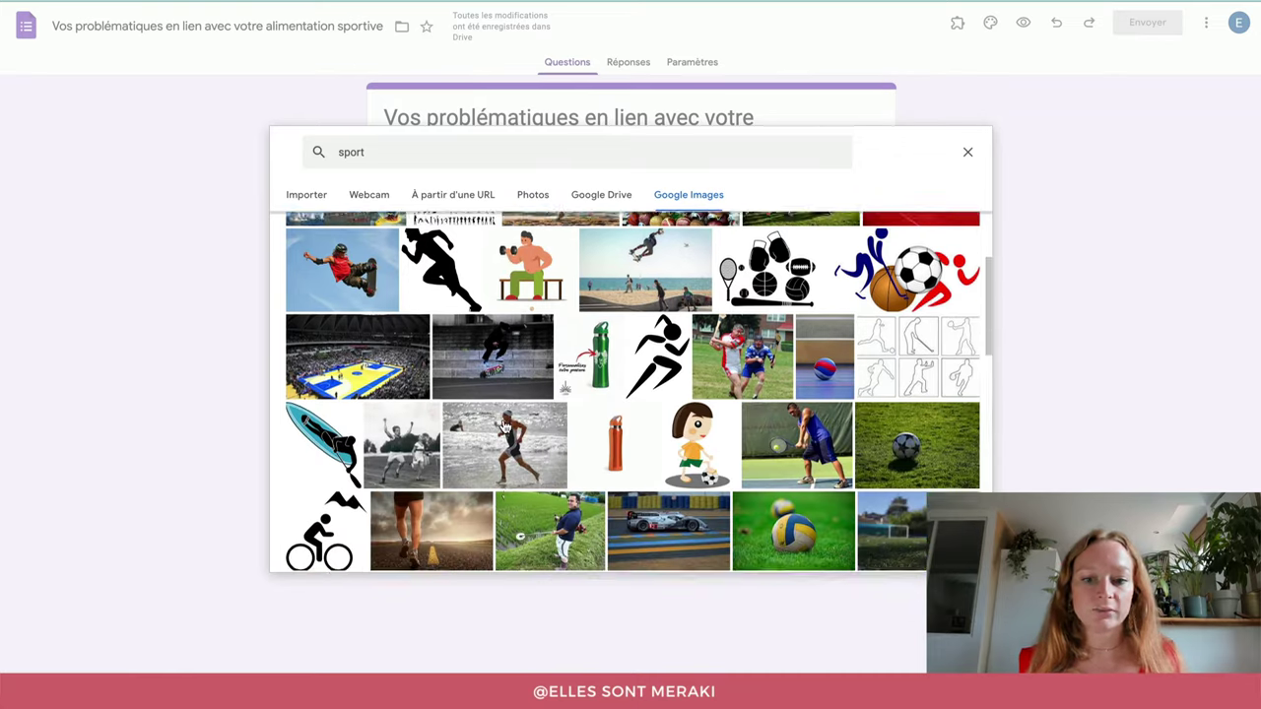
{"action": "scroll", "coordinate": [513, 421], "scroll_direction": "up", "scroll_amount": 3}
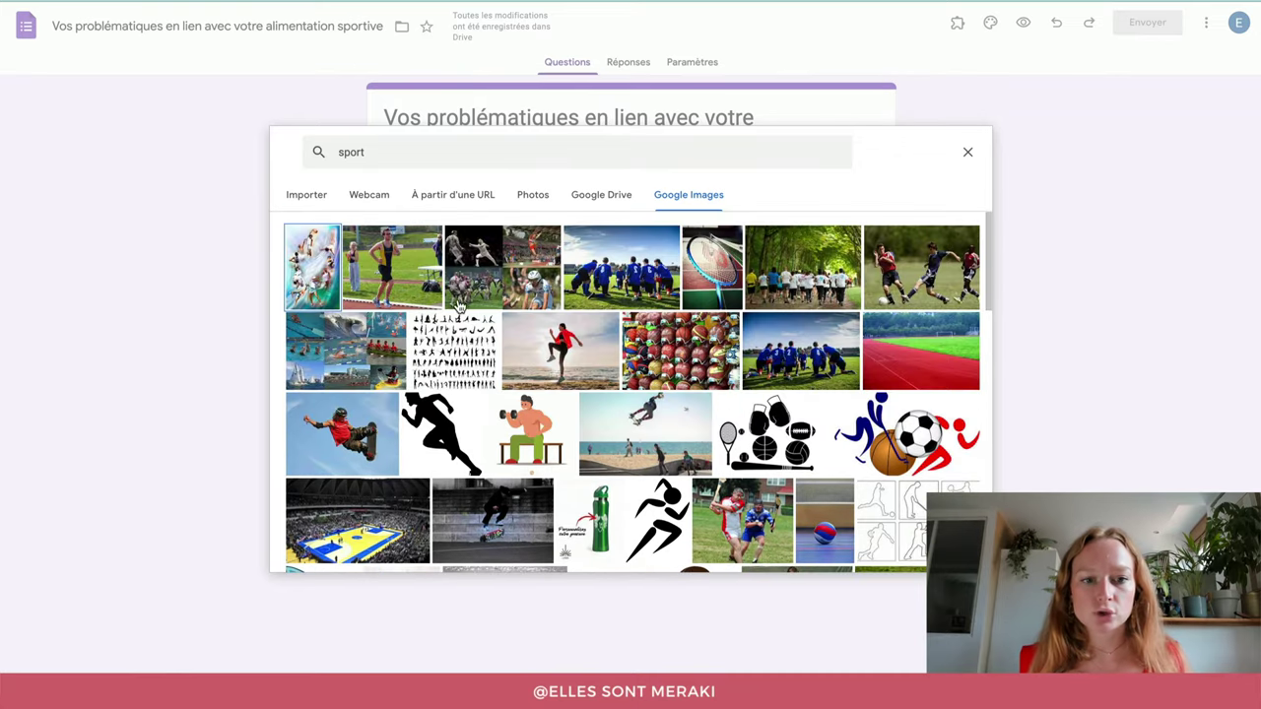
{"action": "left_click", "coordinate": [577, 366]}
{"action": "left_click", "coordinate": [946, 552]}
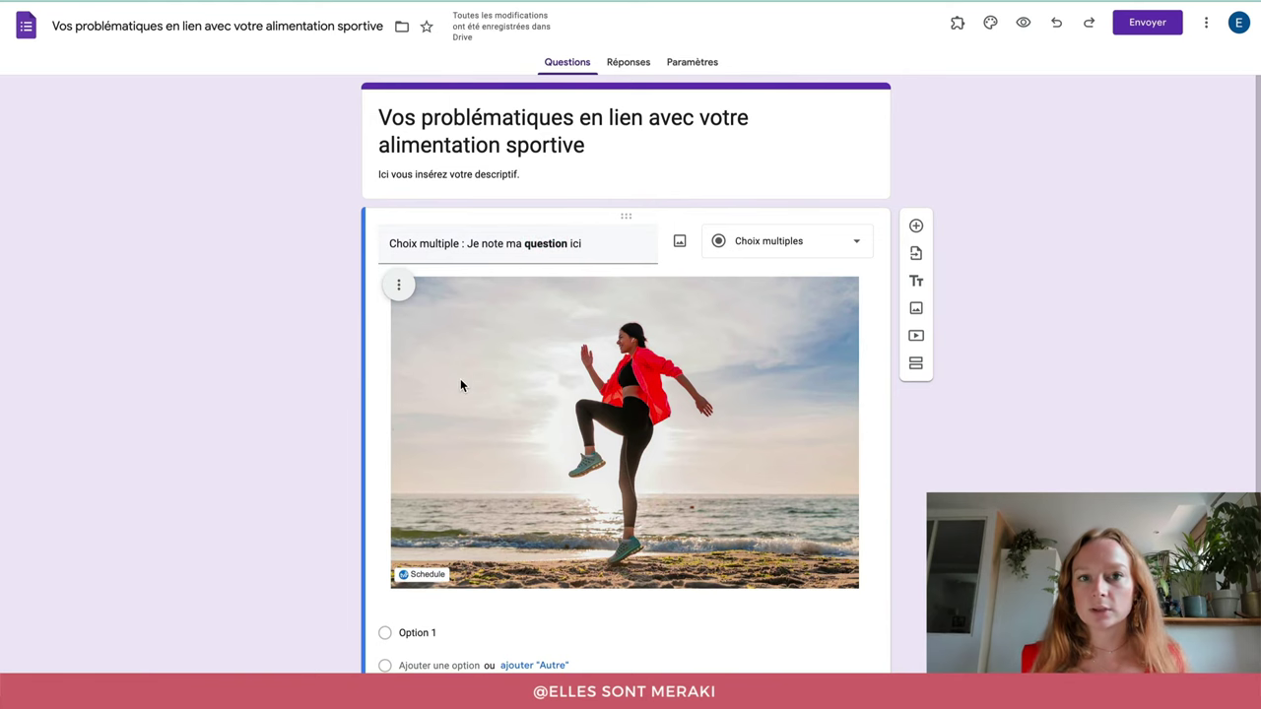
- Enter two answer options for the question: "Je pratique beaucoup de sport" and "Je ne pratique pas de sport"
{"action": "scroll", "coordinate": [473, 377], "scroll_direction": "down", "scroll_amount": 2}
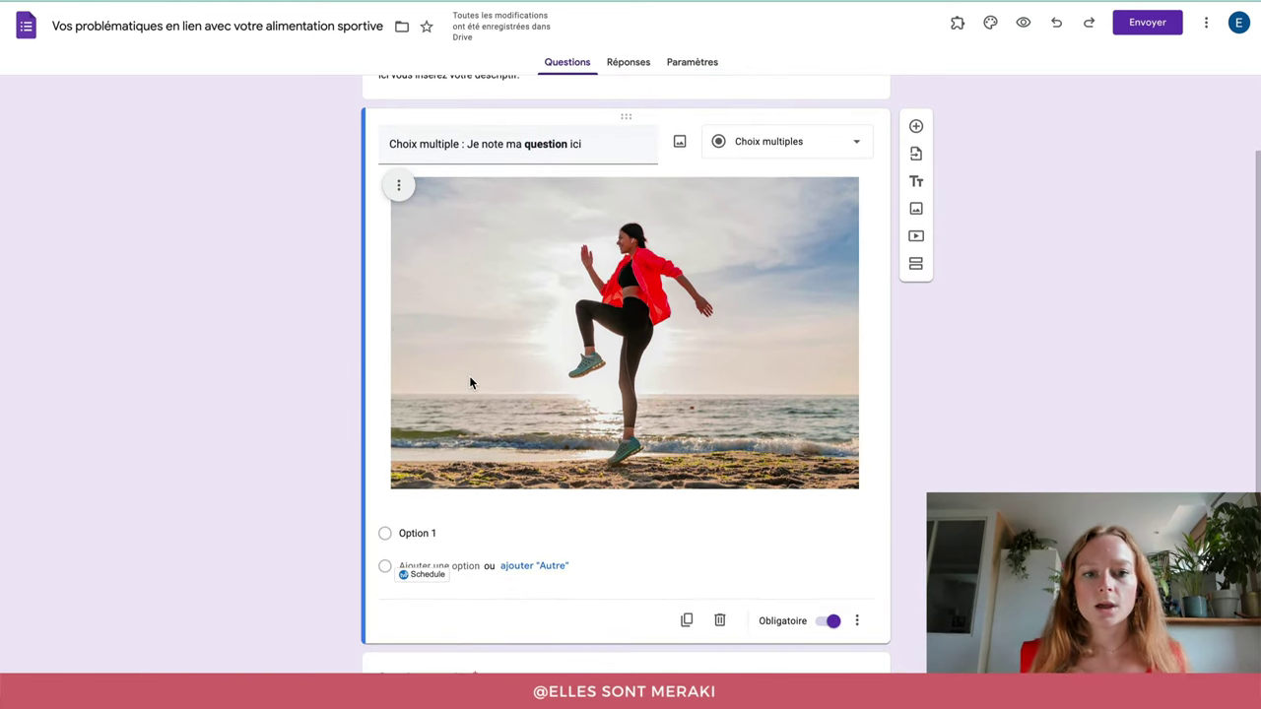
{"action": "scroll", "coordinate": [452, 481], "scroll_direction": "down", "scroll_amount": 1}
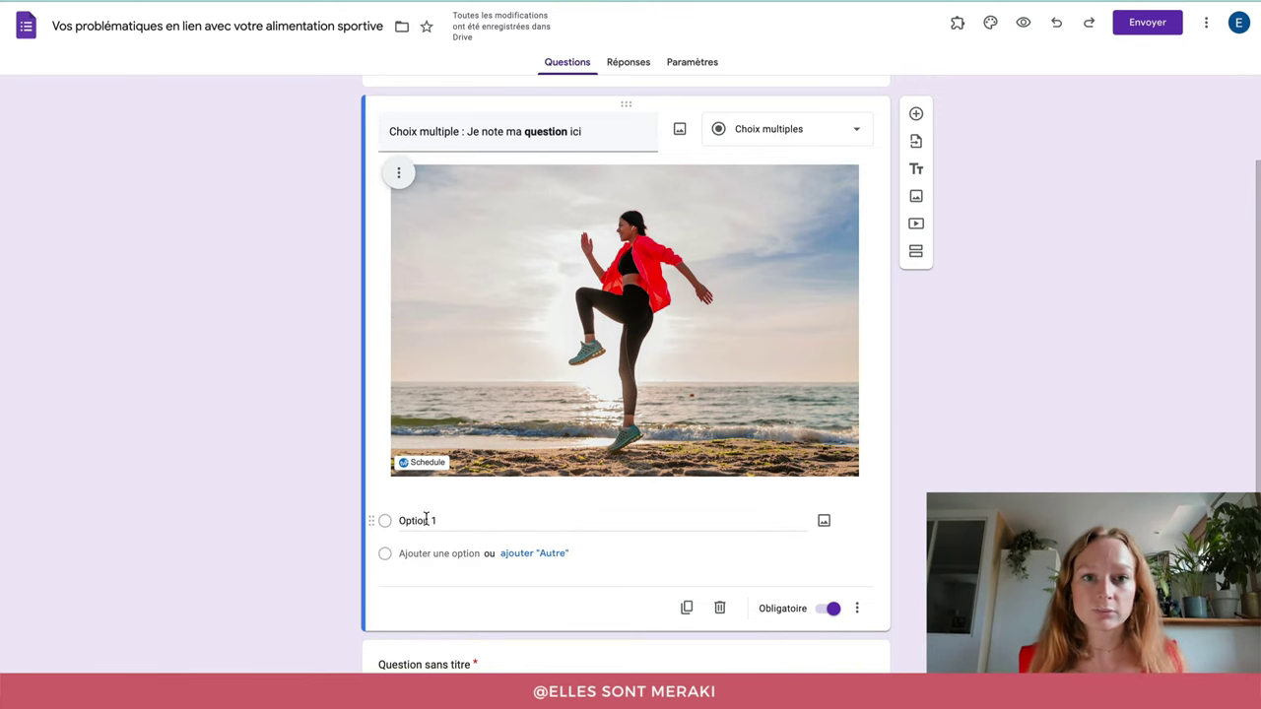
{"action": "left_click", "coordinate": [425, 519]}
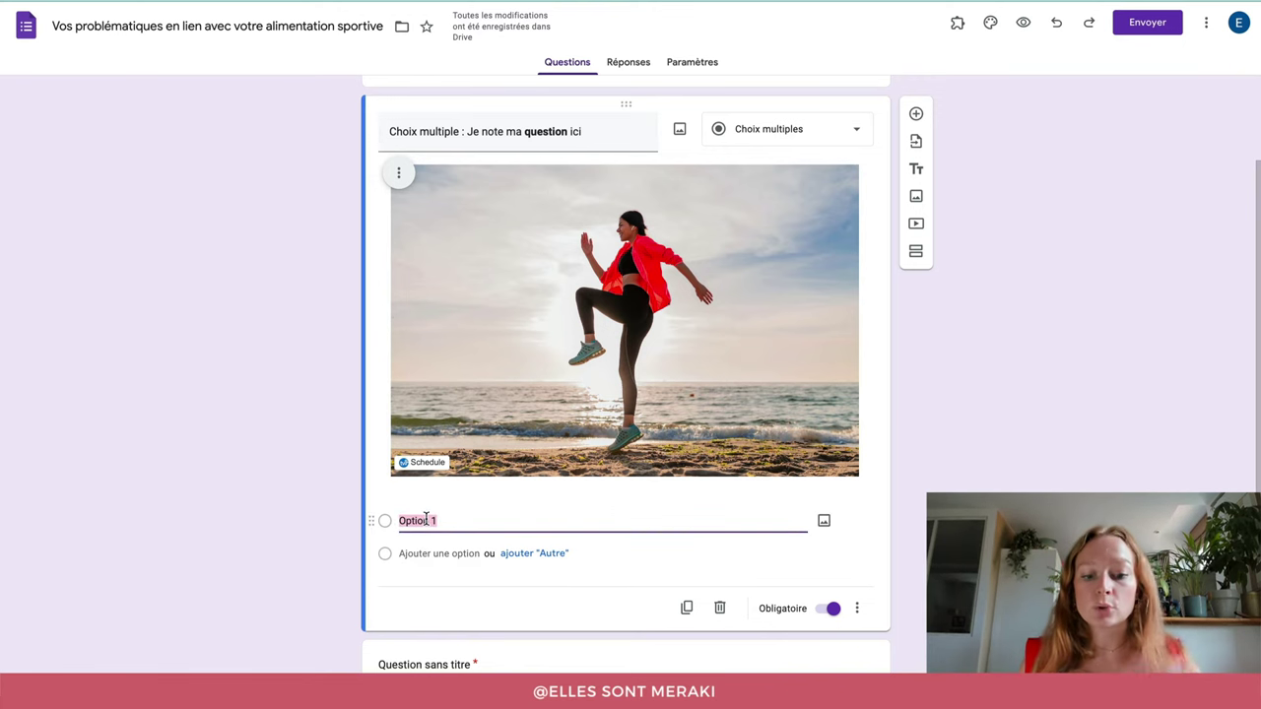
{"action": "type", "text": "Je p"}
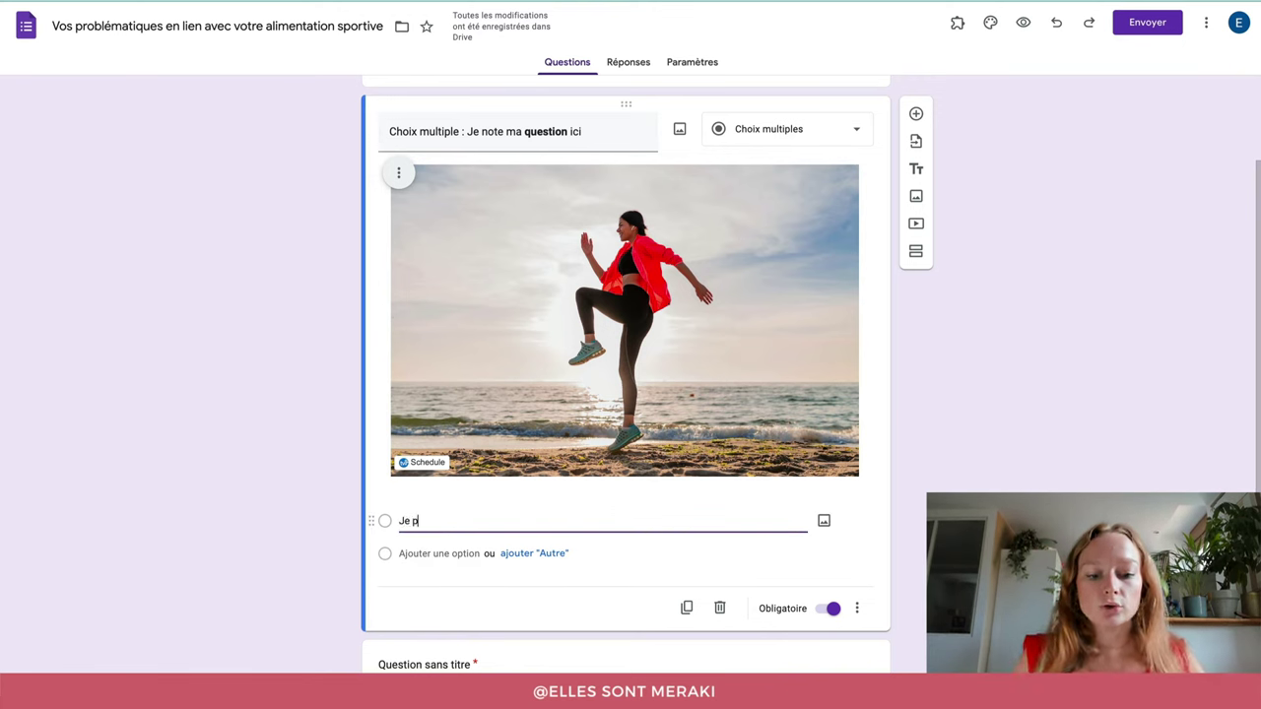
{"action": "type", "text": "ratique beaucoup de sp"}
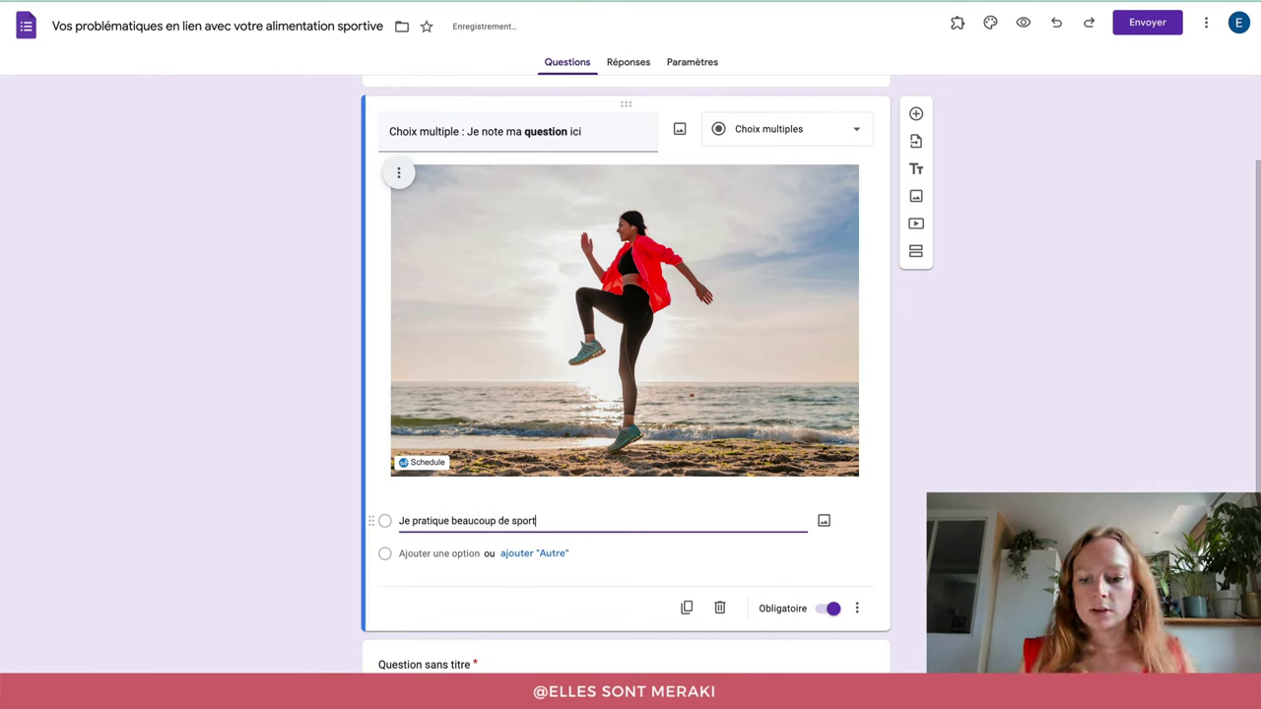
{"action": "type", "text": "ort"}
{"action": "key", "text": "Return"}
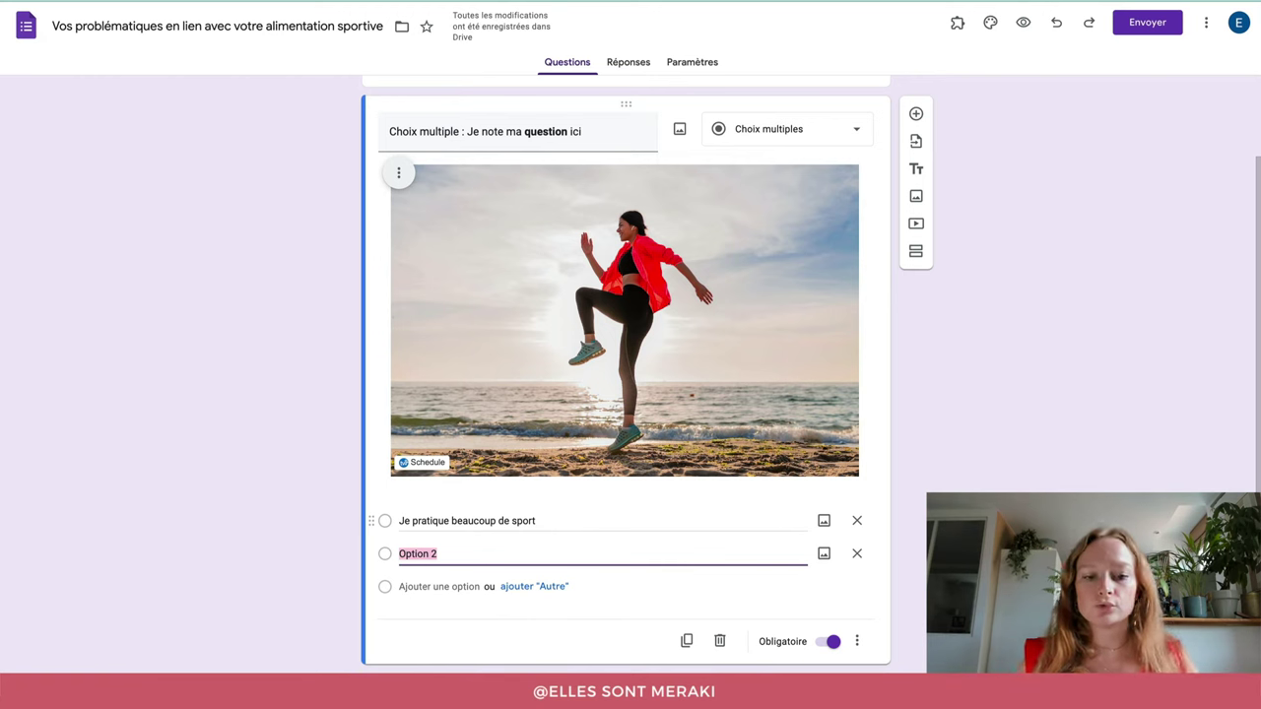
{"action": "type", "text": "Je ne pratiqu"}
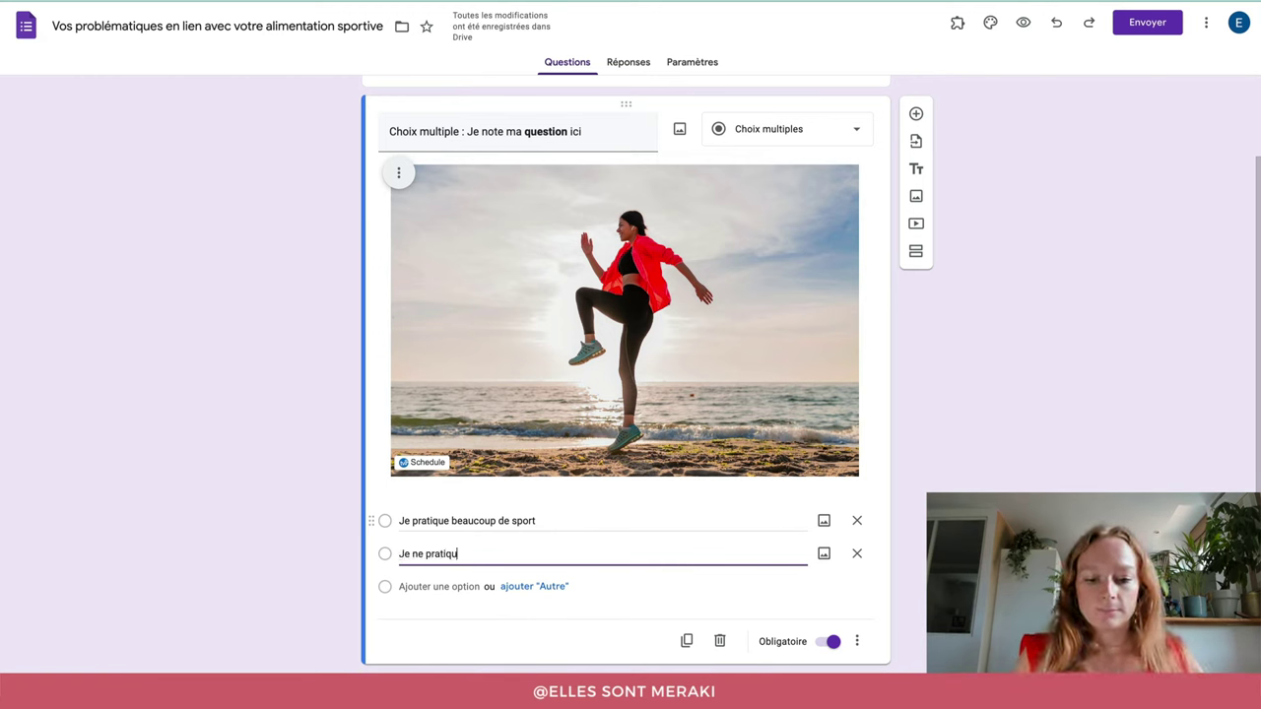
{"action": "type", "text": "e pas de sport"}
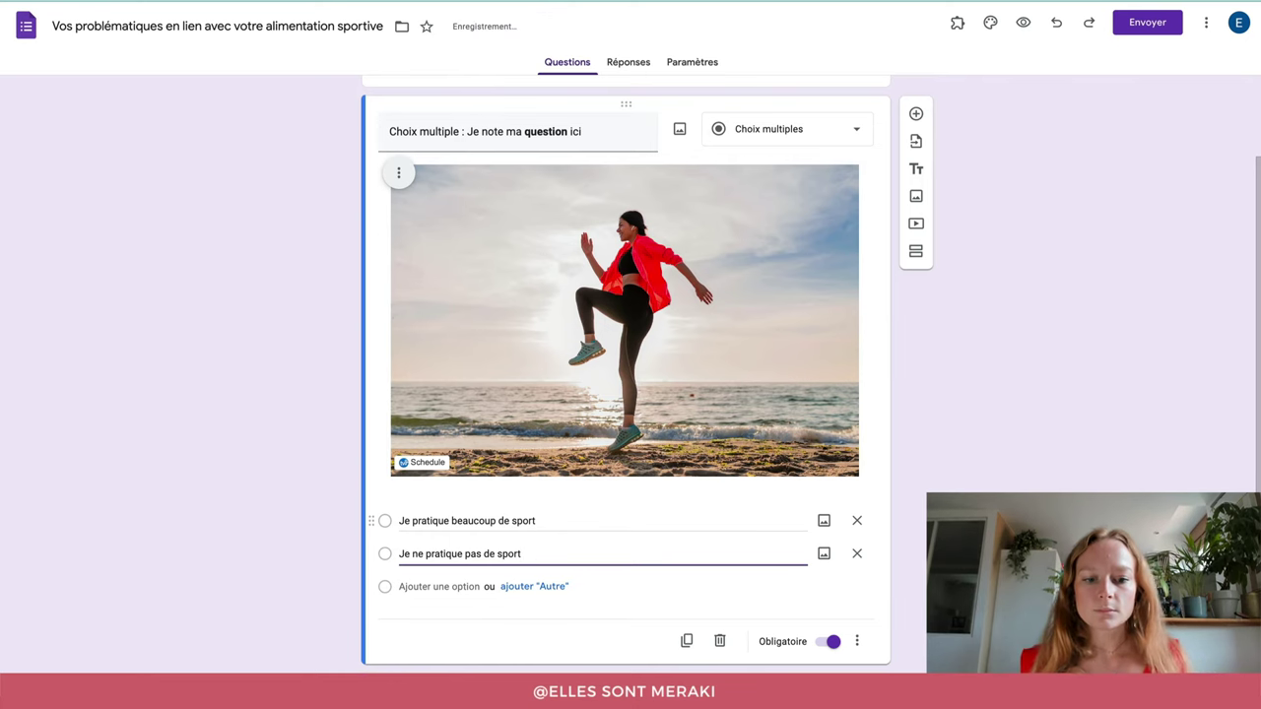
- Add an "Autre" option below the two answers and remove it again
{"action": "scroll", "coordinate": [624, 374], "scroll_direction": "down", "scroll_amount": 1}
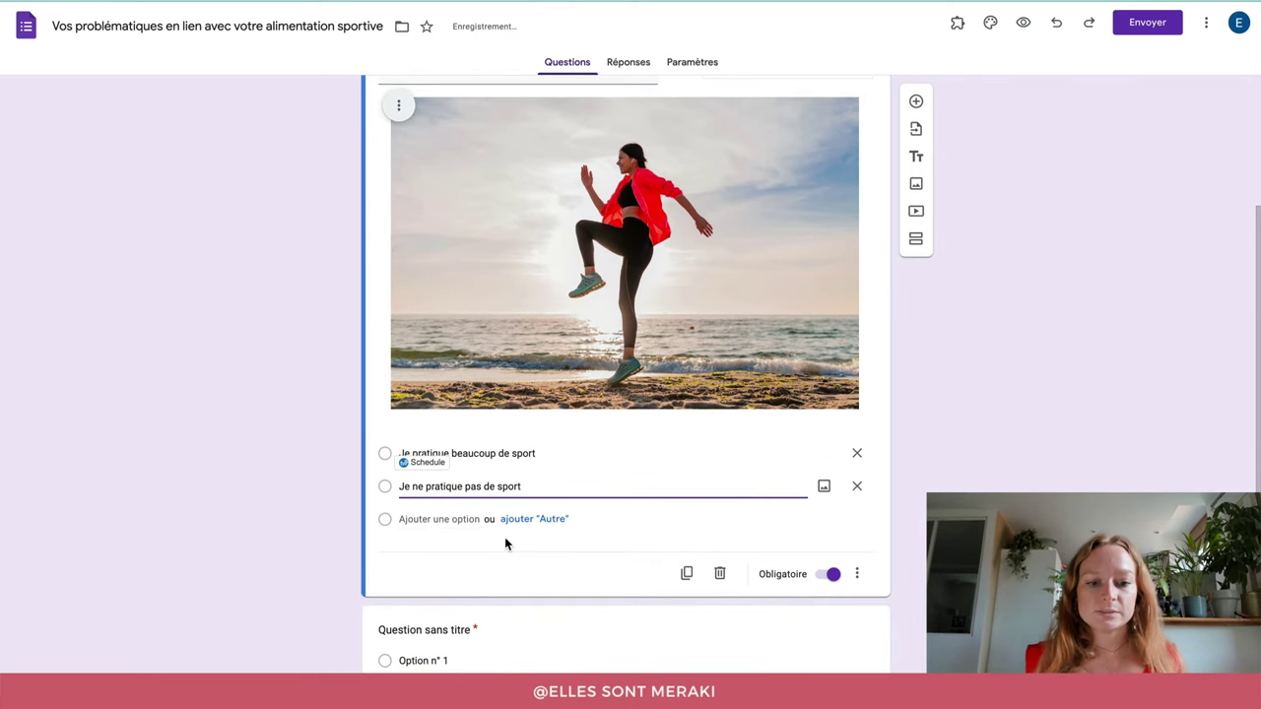
{"action": "left_click", "coordinate": [539, 519]}
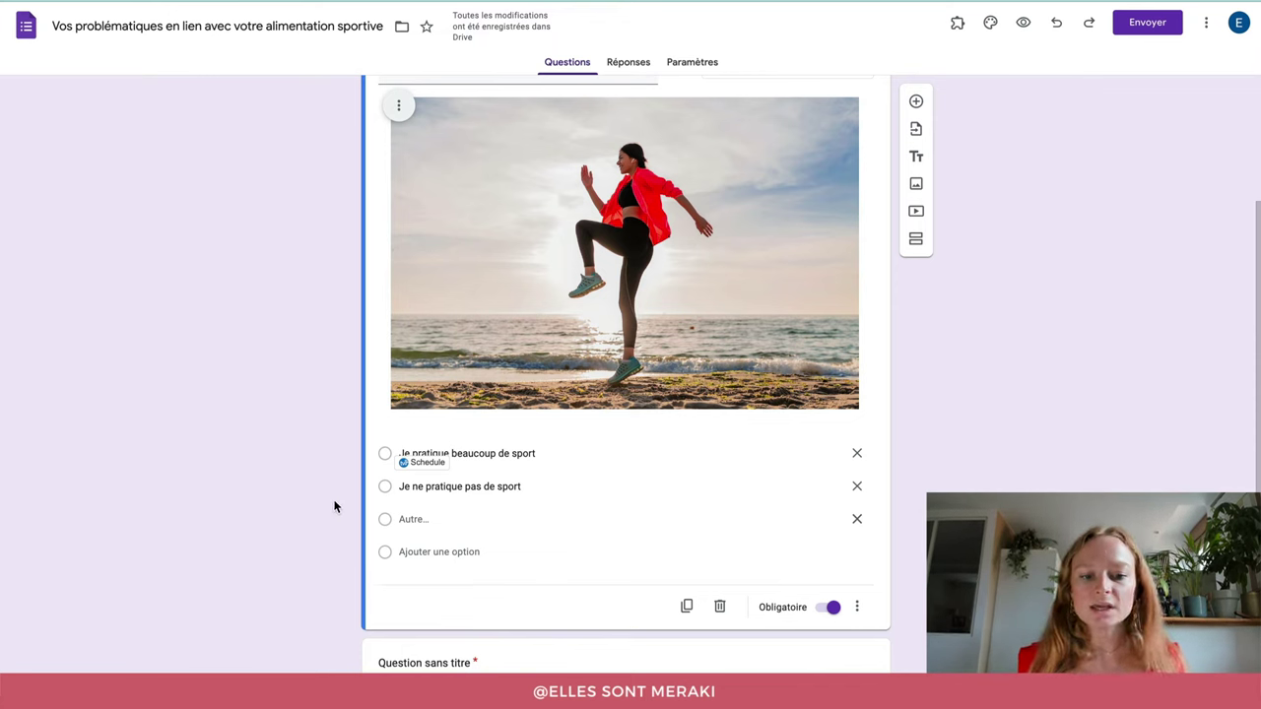
{"action": "left_click", "coordinate": [857, 522]}
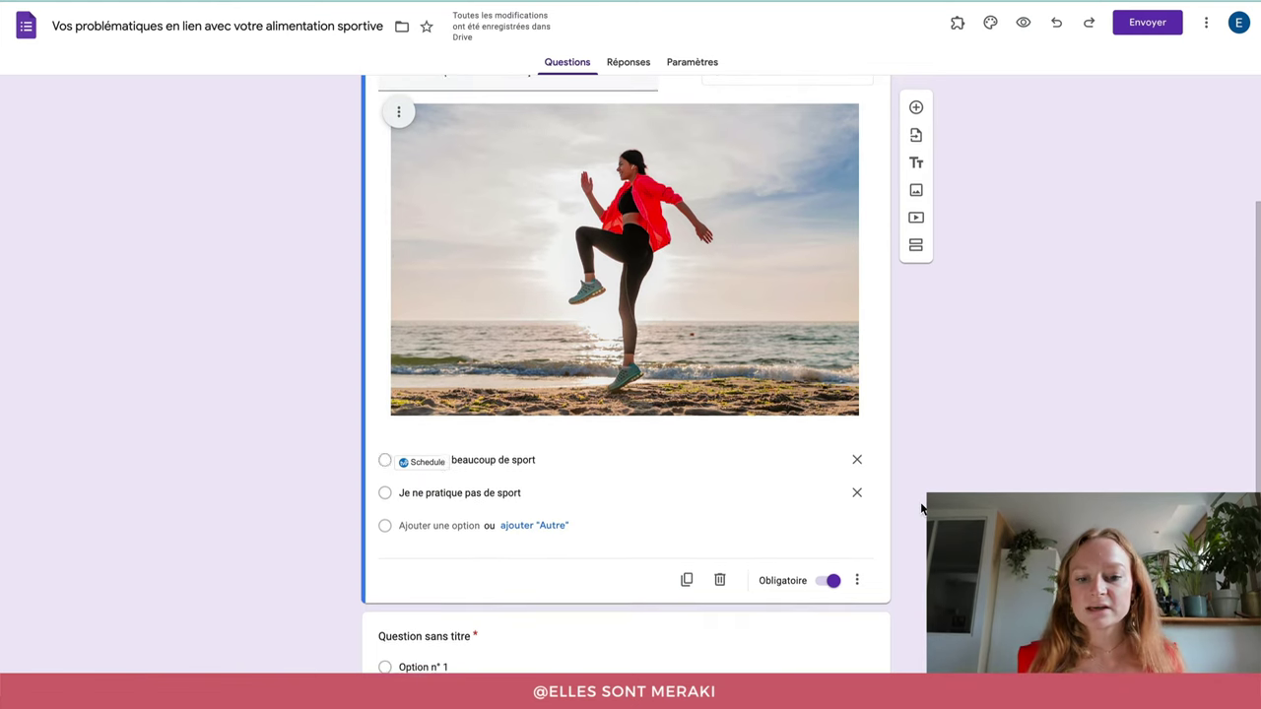
- Try the question type "Cases à cocher" on the illustrated question and switch it back to "Choix multiples"
{"action": "scroll", "coordinate": [749, 295], "scroll_direction": "up", "scroll_amount": 1}
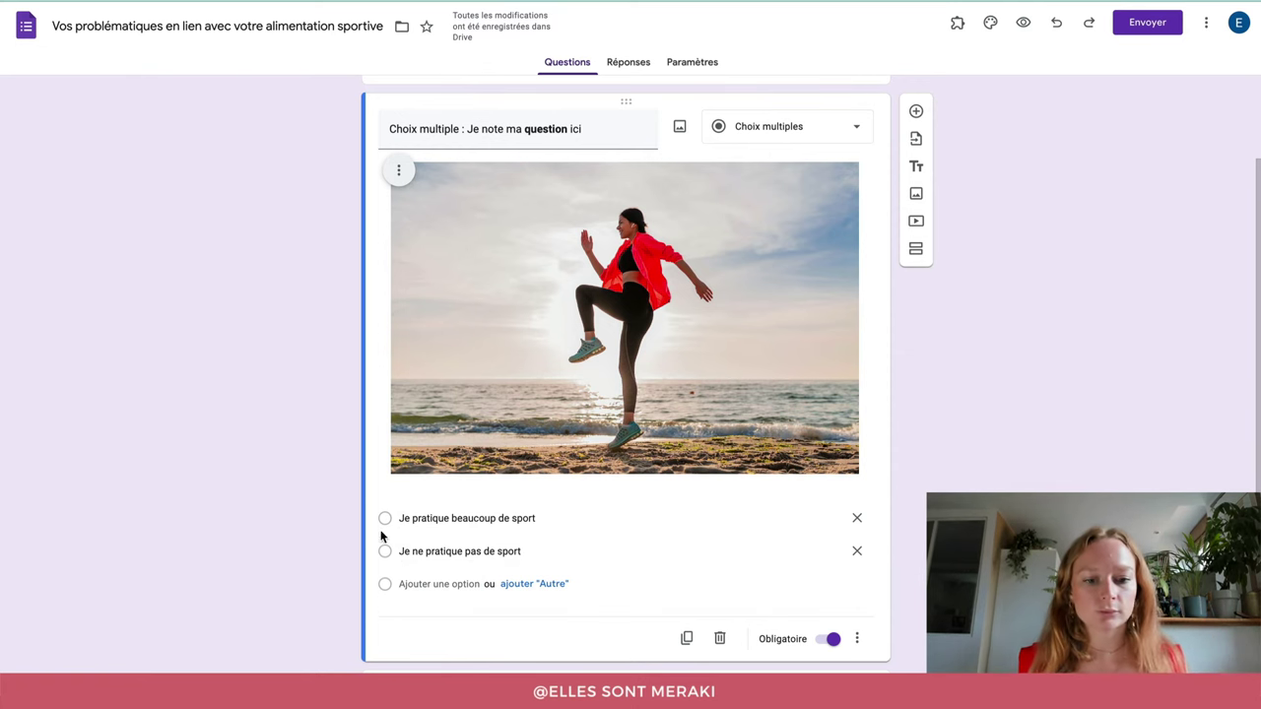
{"action": "scroll", "coordinate": [398, 532], "scroll_direction": "down", "scroll_amount": 1}
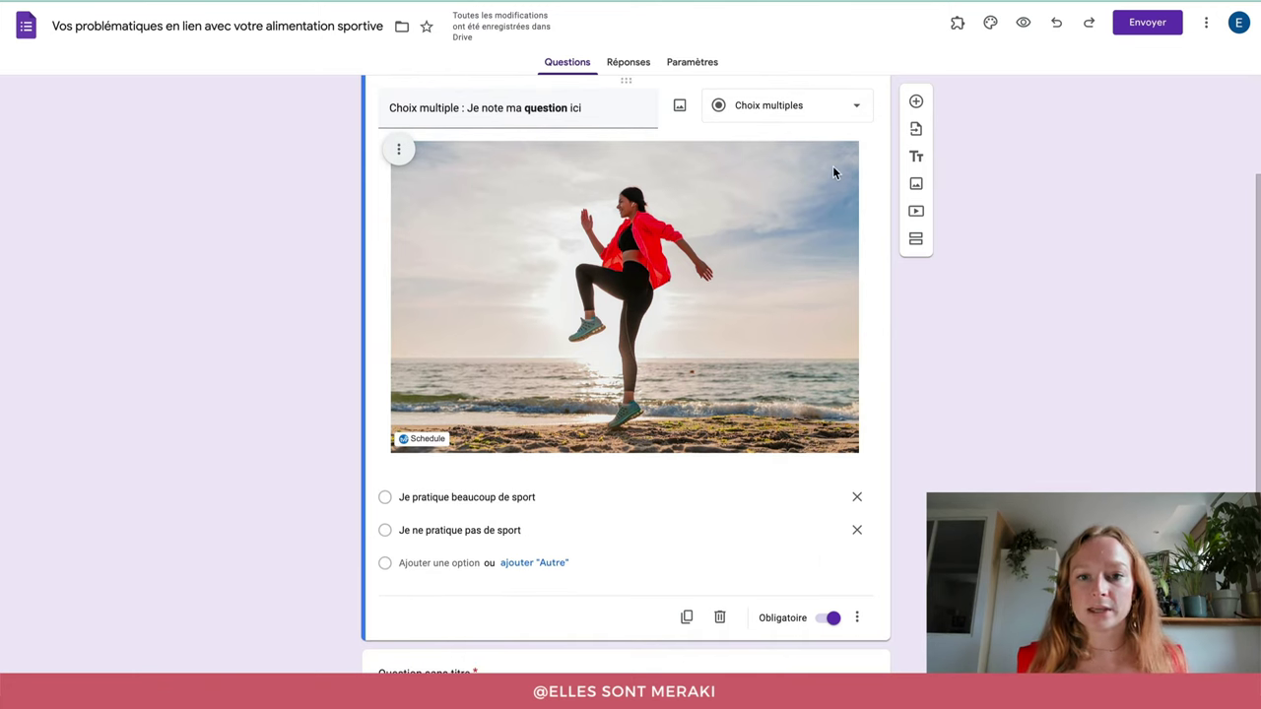
{"action": "left_click", "coordinate": [858, 112]}
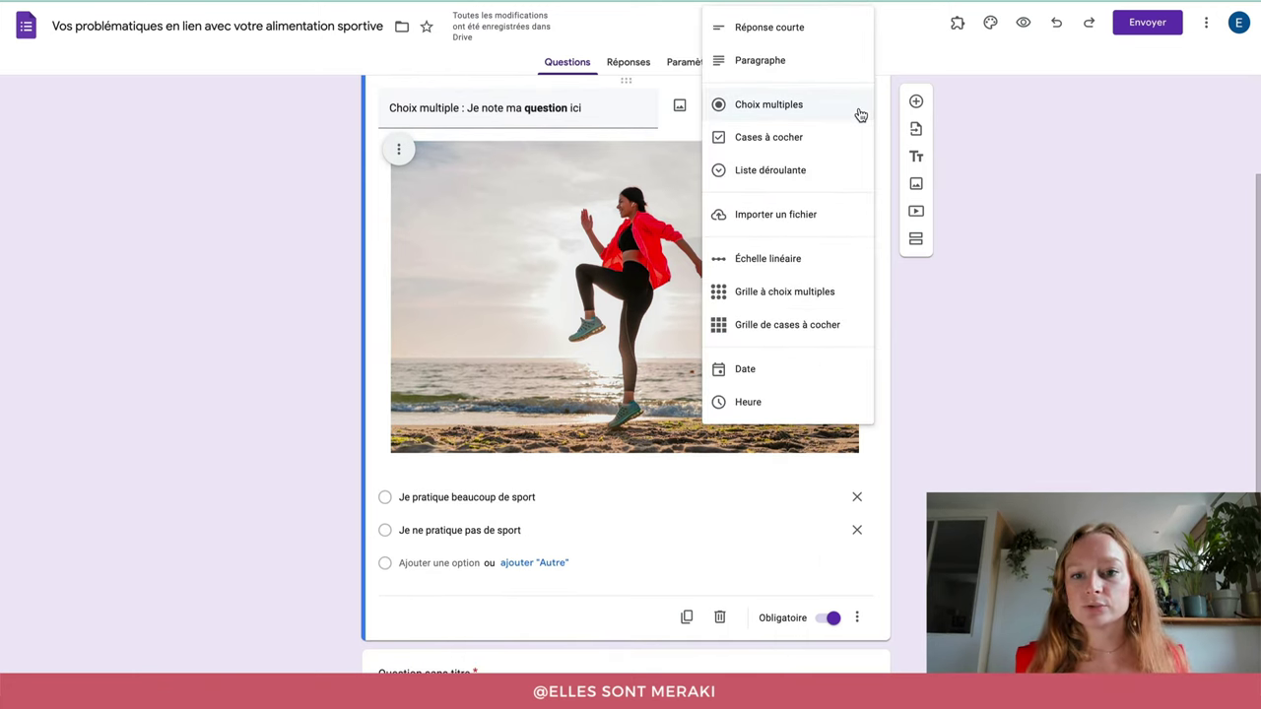
{"action": "left_click", "coordinate": [764, 151]}
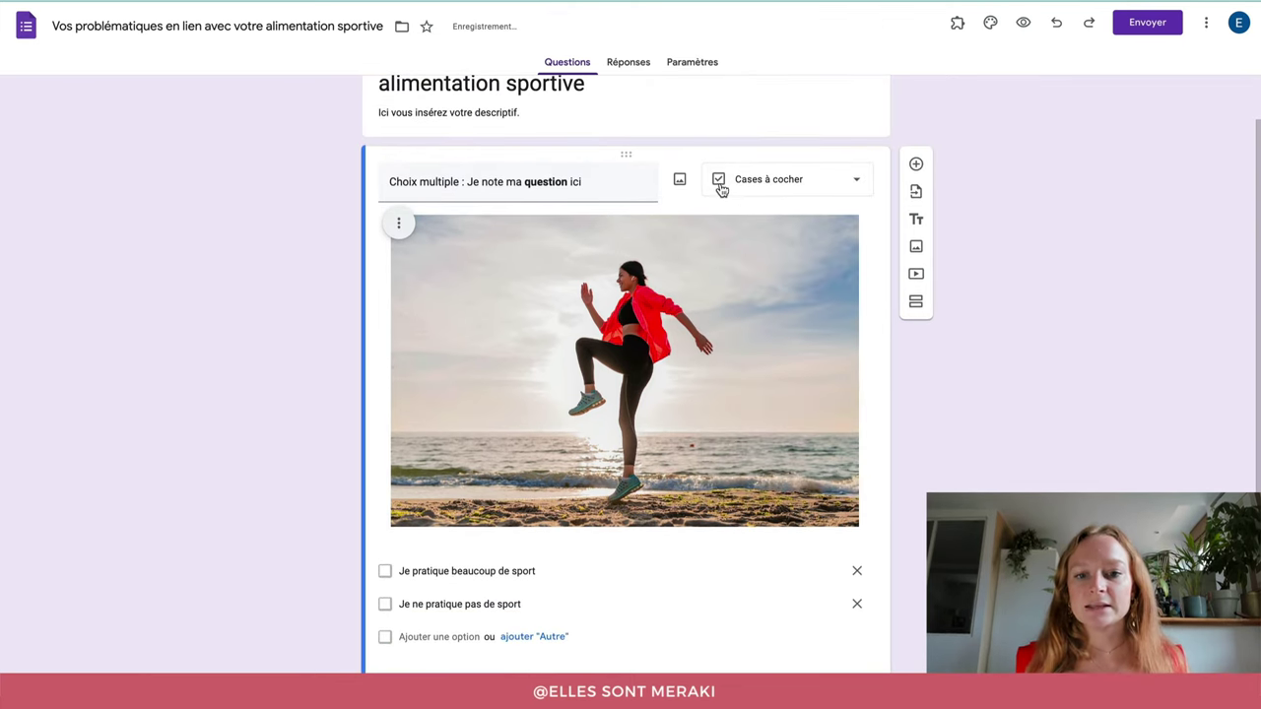
{"action": "scroll", "coordinate": [375, 561], "scroll_direction": "down", "scroll_amount": 2}
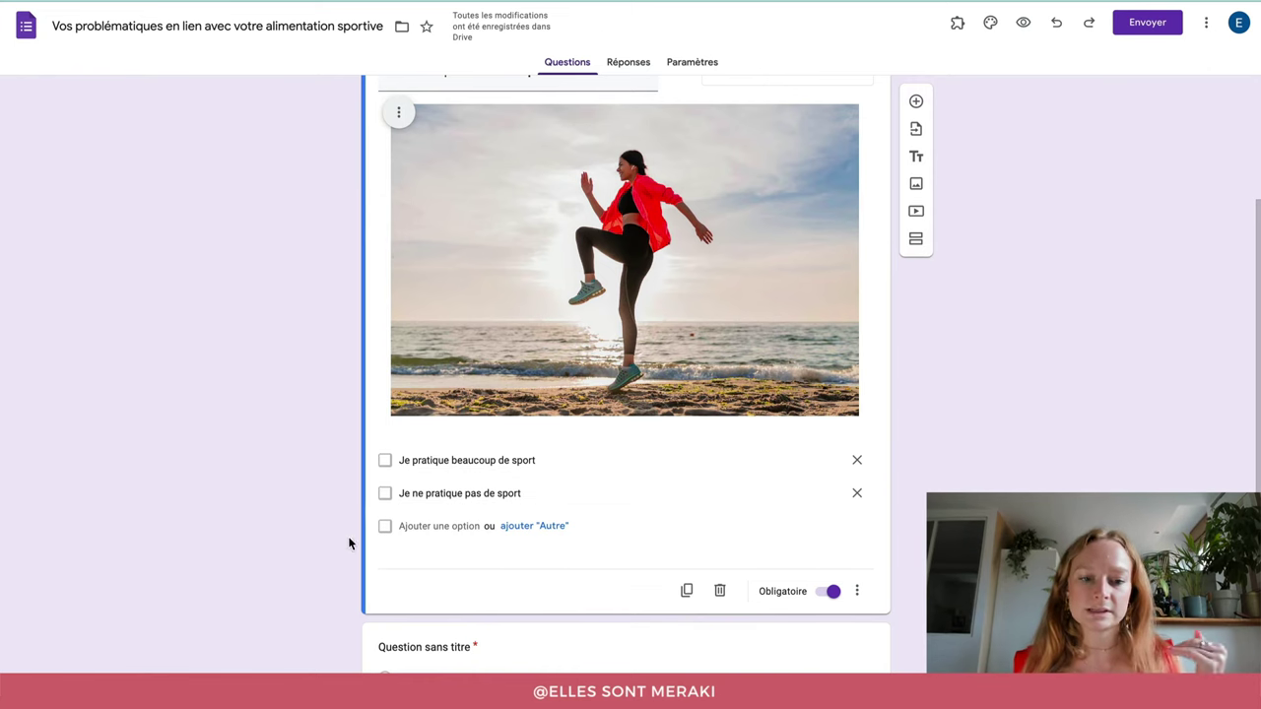
{"action": "scroll", "coordinate": [341, 523], "scroll_direction": "up", "scroll_amount": 2}
{"action": "left_click", "coordinate": [778, 244]}
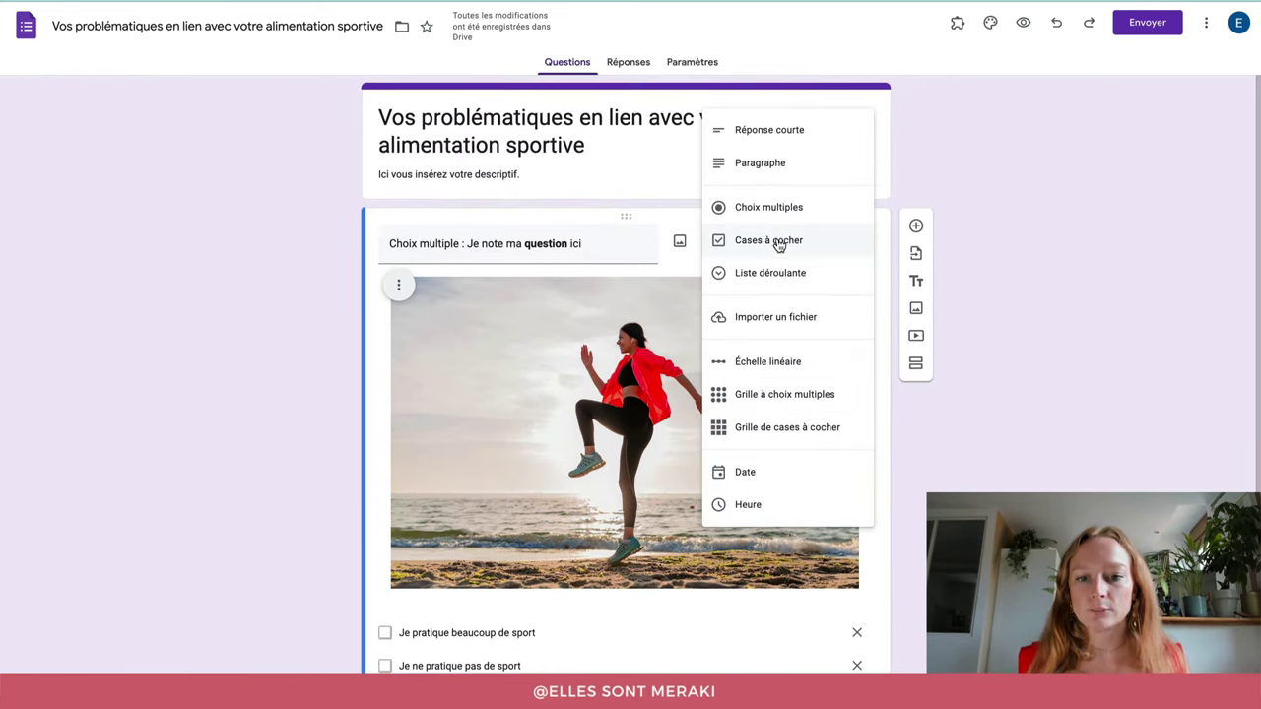
{"action": "left_click", "coordinate": [778, 211]}
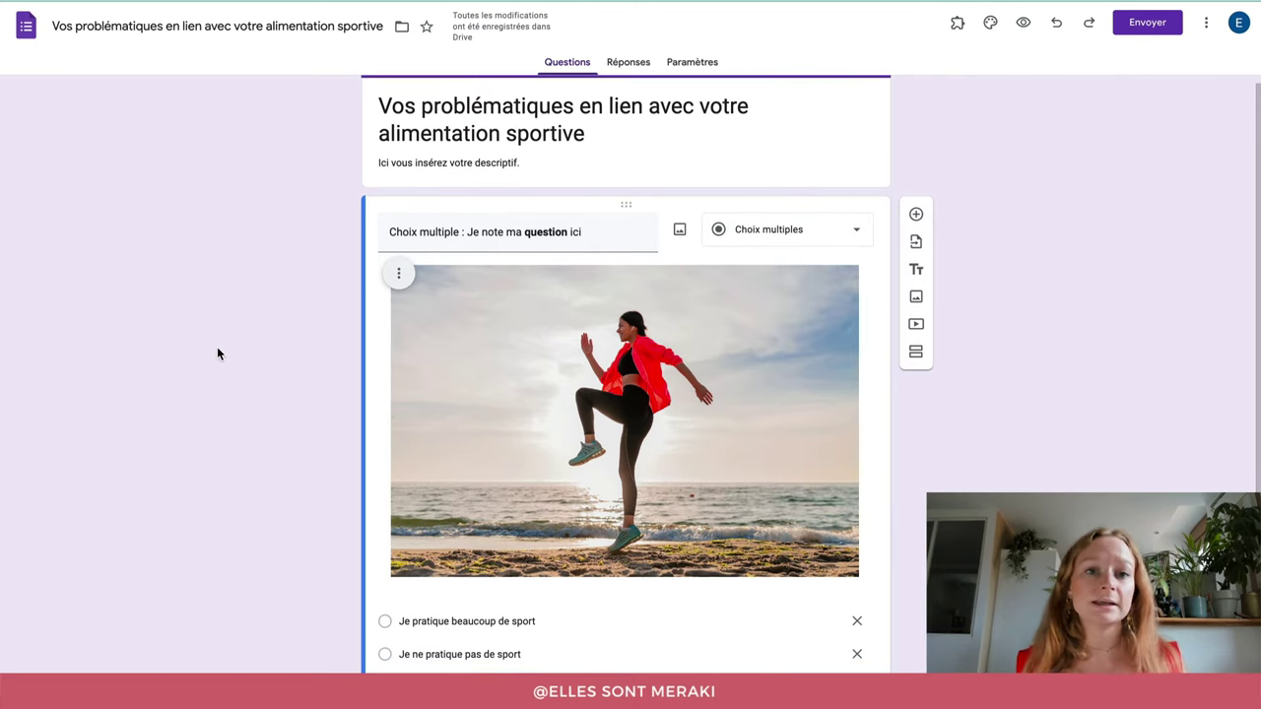
- Try to move the answer option "Je ne pratique pas de sport" within the option list
{"action": "scroll", "coordinate": [221, 360], "scroll_direction": "down", "scroll_amount": 1}
{"action": "scroll", "coordinate": [222, 360], "scroll_direction": "down", "scroll_amount": 1}
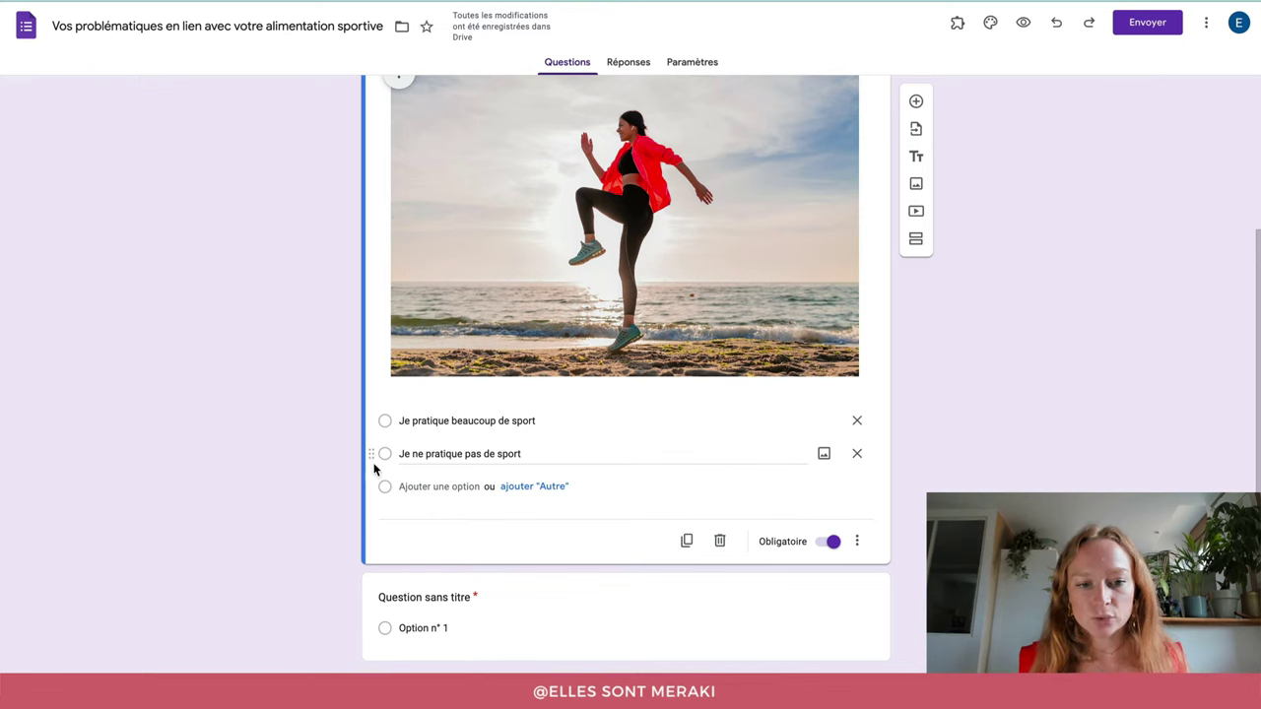
{"action": "mouse_move", "coordinate": [371, 455]}
{"action": "left_mouse_down"}
{"action": "mouse_move", "coordinate": [380, 423]}
{"action": "mouse_move", "coordinate": [378, 463]}
{"action": "left_mouse_up"}
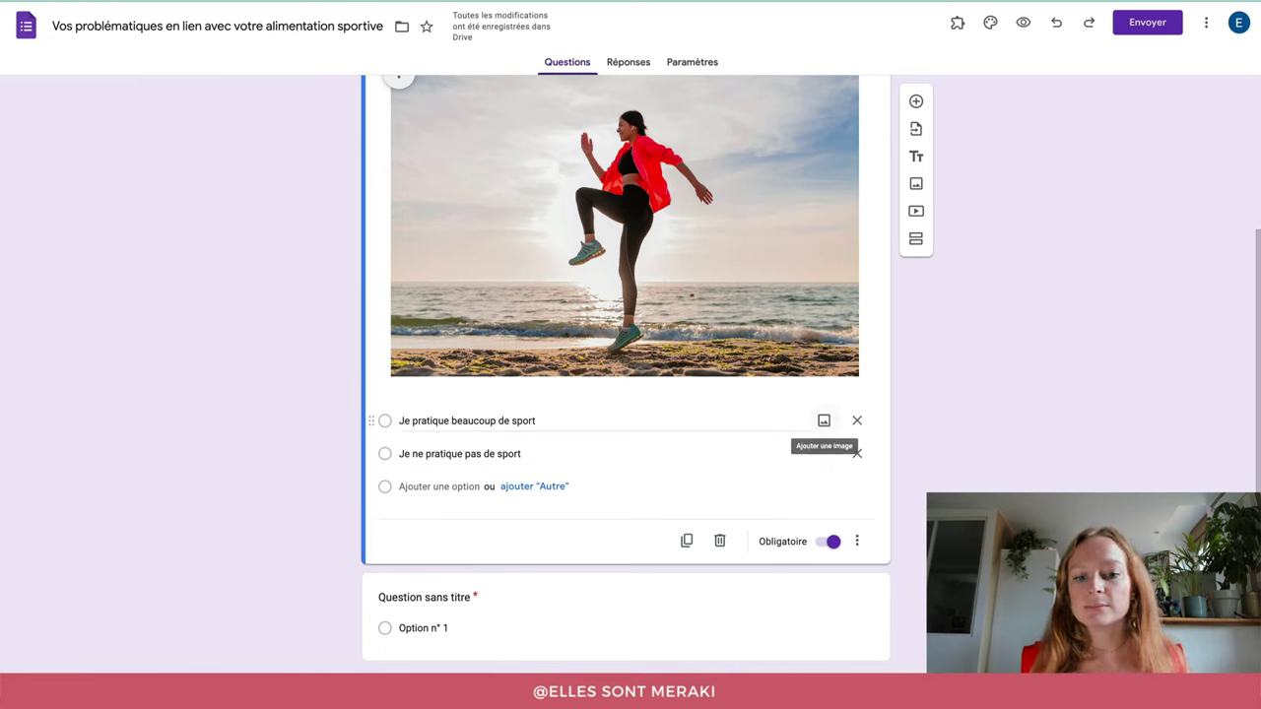
- Make the multiple-choice question optional and set it back to required
{"action": "scroll", "coordinate": [591, 291], "scroll_direction": "up", "scroll_amount": 2}
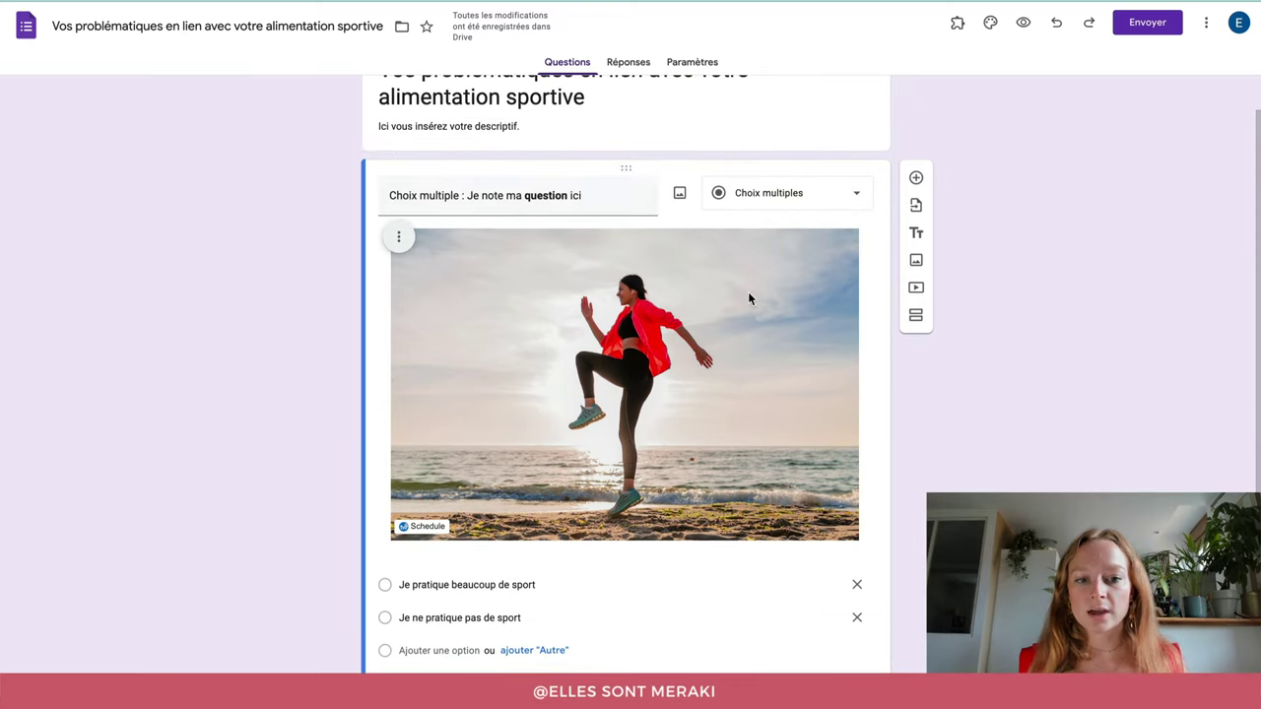
{"action": "scroll", "coordinate": [463, 290], "scroll_direction": "down", "scroll_amount": 1}
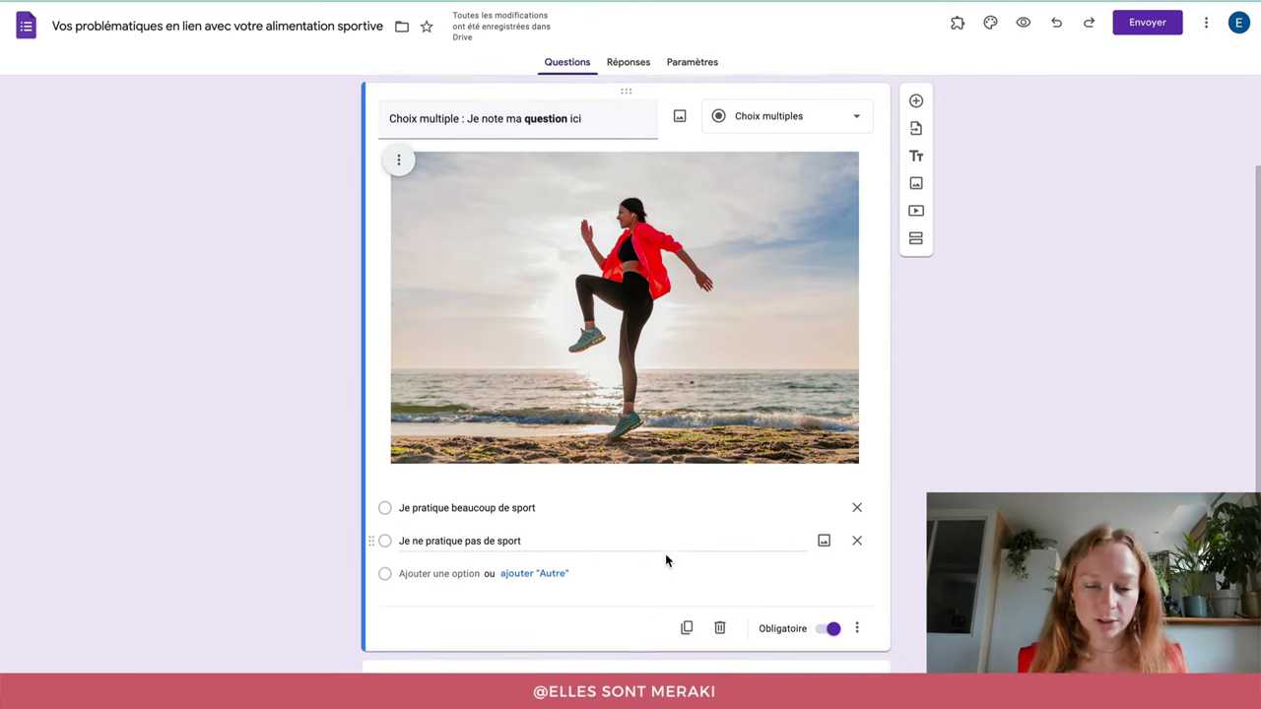
{"action": "scroll", "coordinate": [665, 556], "scroll_direction": "down", "scroll_amount": 1}
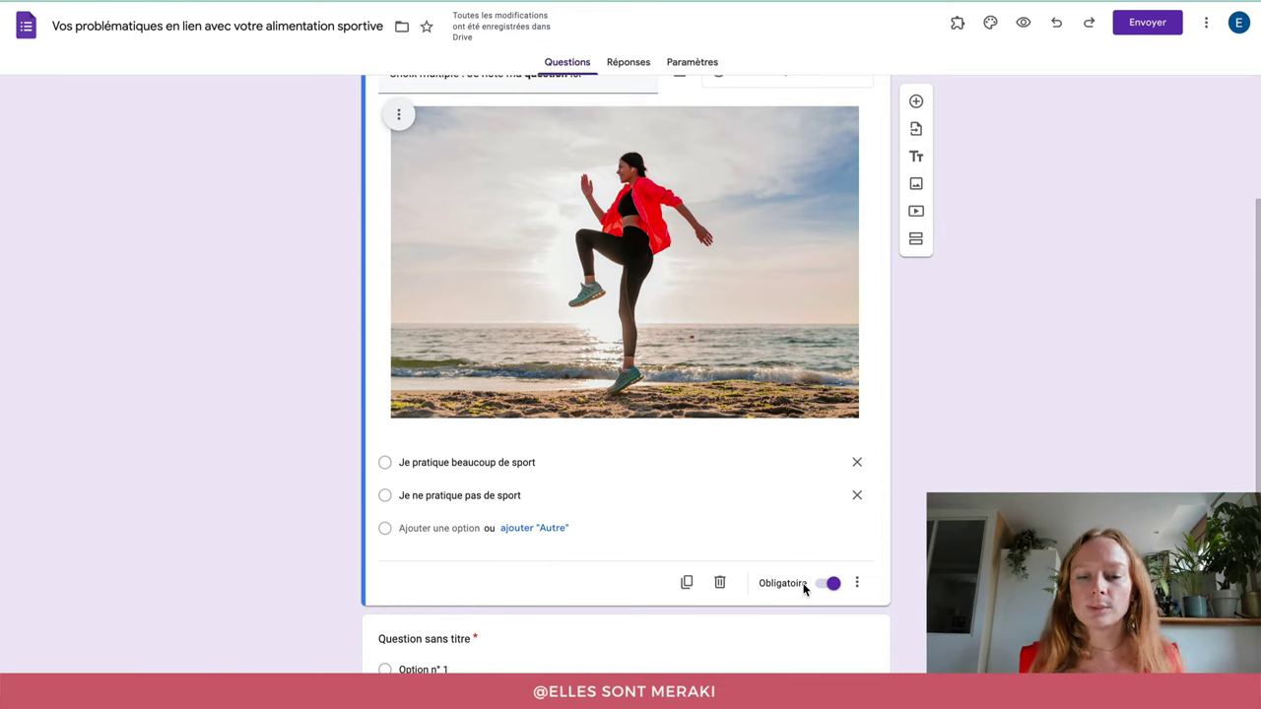
{"action": "scroll", "coordinate": [805, 587], "scroll_direction": "up", "scroll_amount": 2}
{"action": "scroll", "coordinate": [807, 585], "scroll_direction": "down", "scroll_amount": 1}
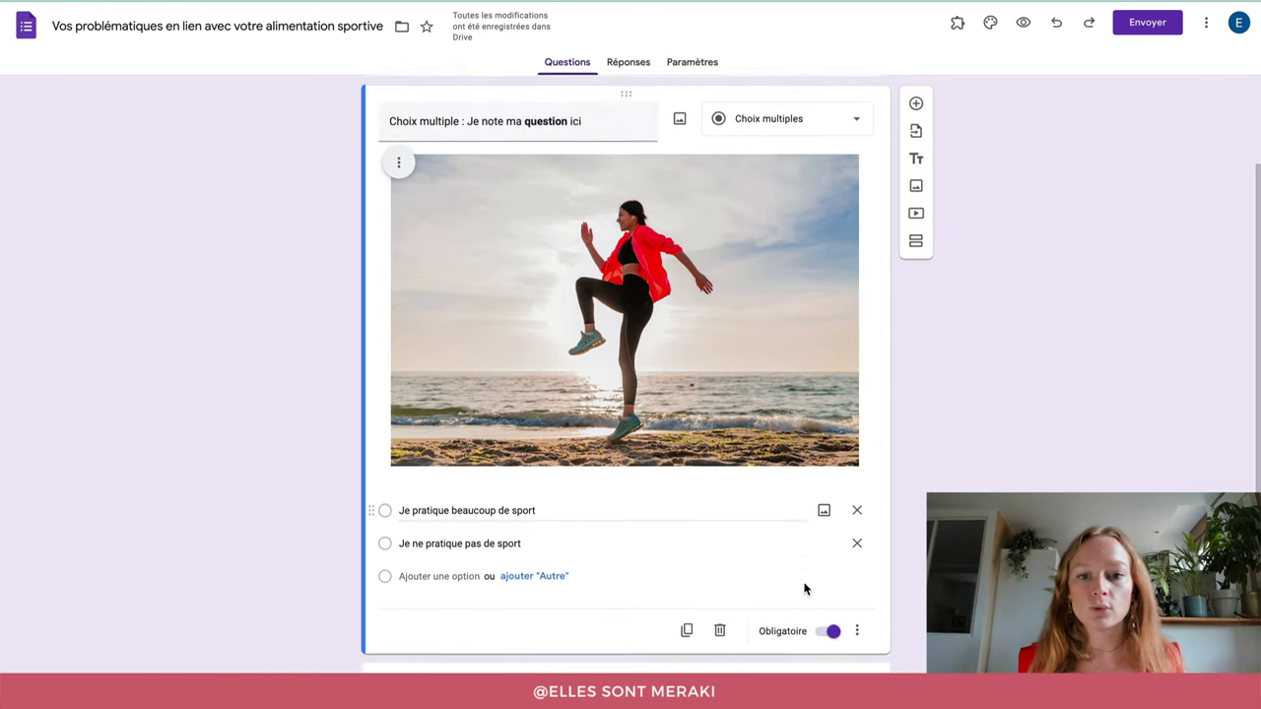
{"action": "left_click", "coordinate": [833, 627]}
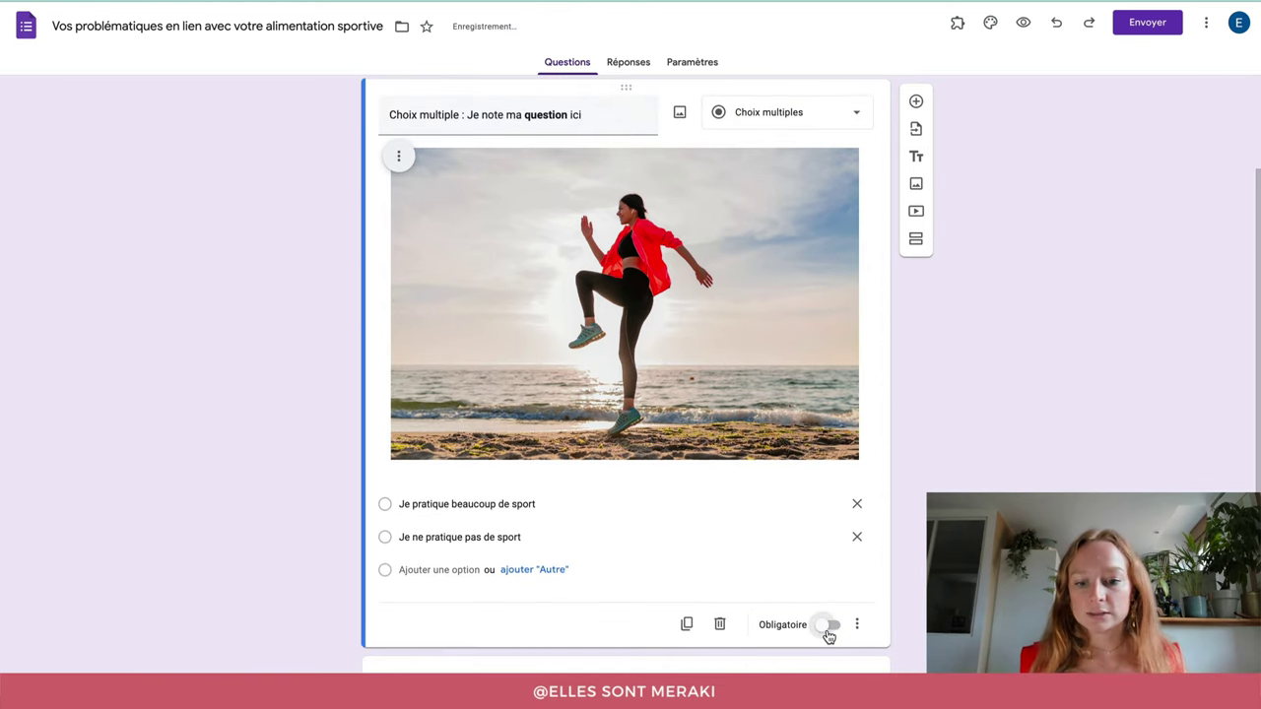
{"action": "left_click", "coordinate": [827, 631]}
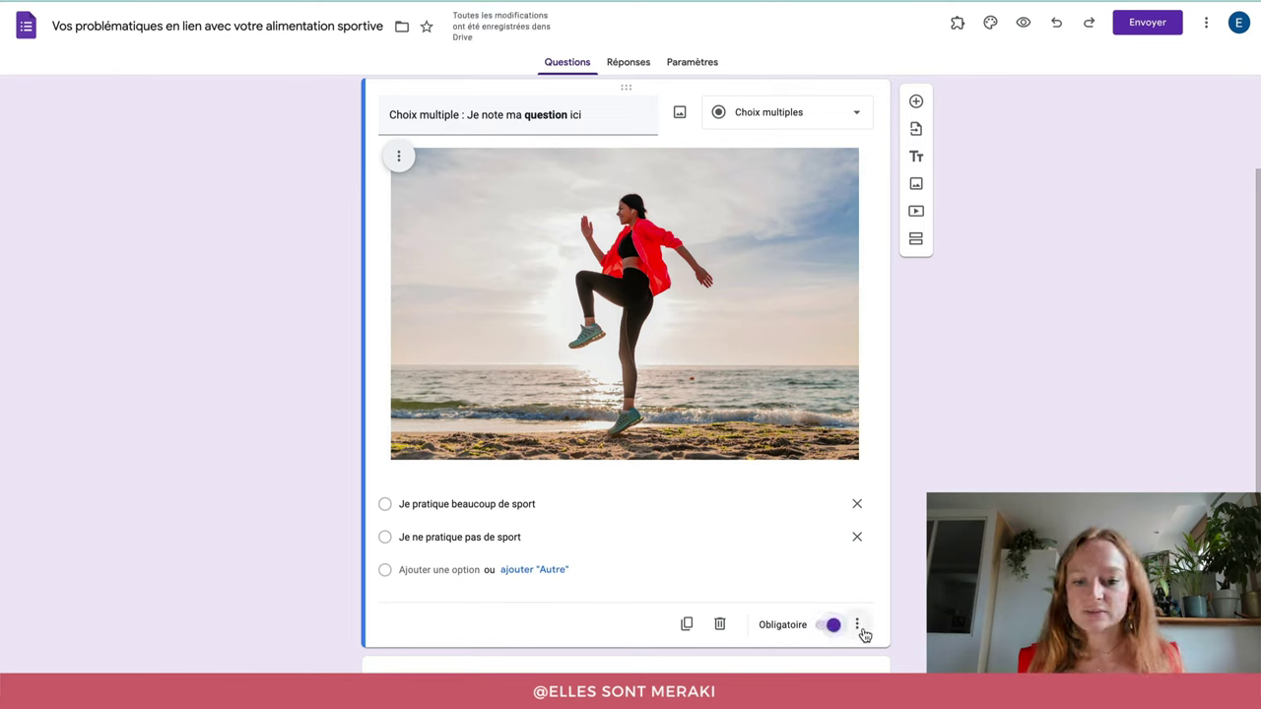
- Display a description field under the multiple-choice question's title
{"action": "left_click", "coordinate": [858, 626]}
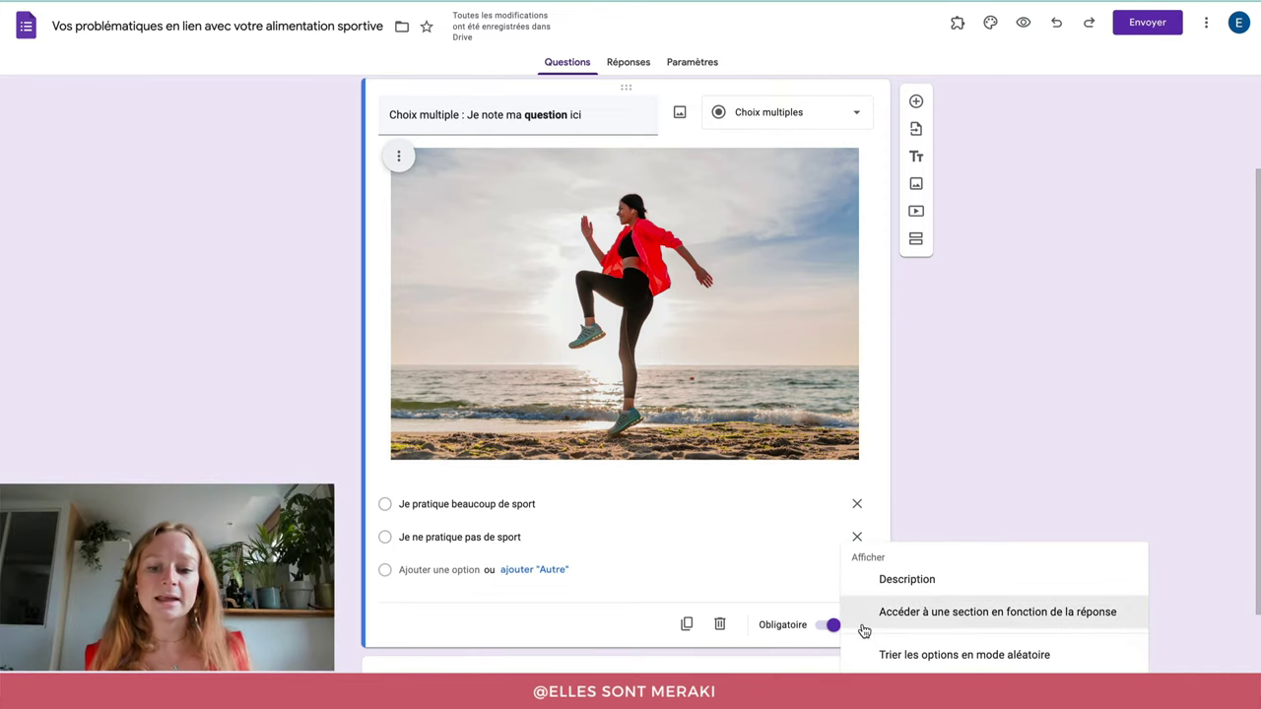
{"action": "left_click", "coordinate": [948, 588]}
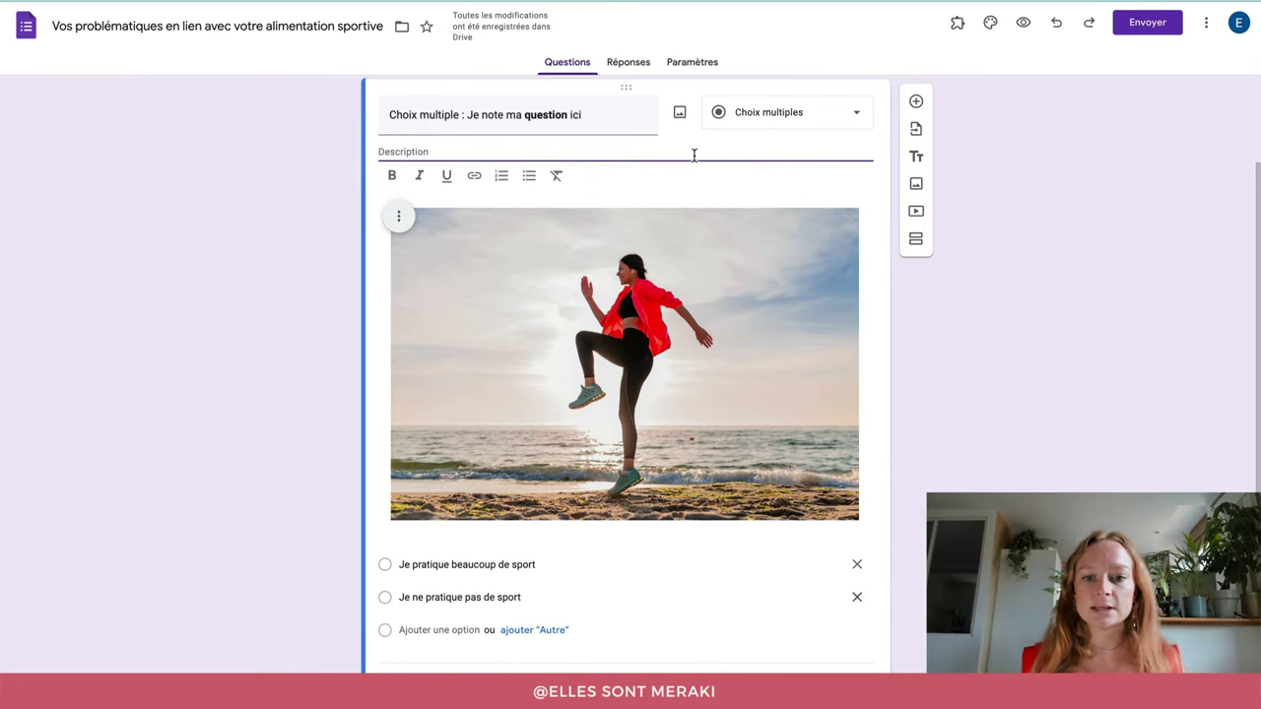
- Enter "Ajouter ici des détails si nécessaire" as the description of the multiple-choice question
{"action": "type", "text": "Ajouter ici"}
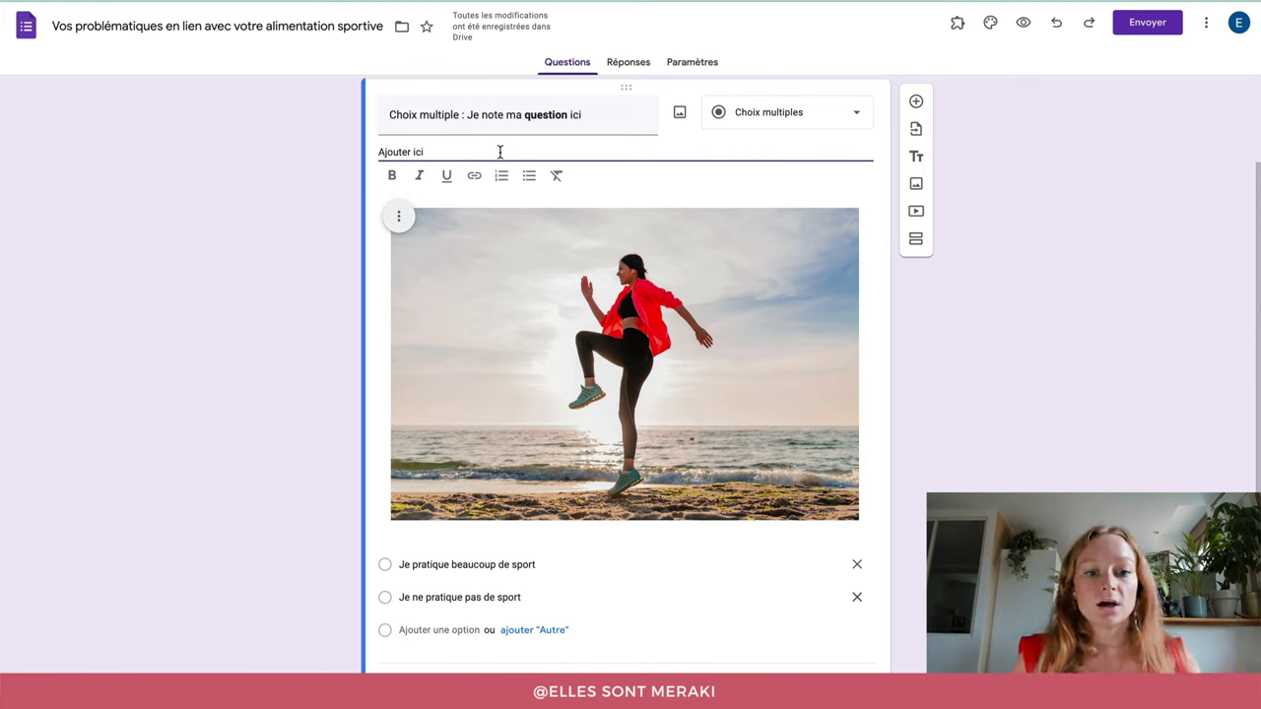
{"action": "type", "text": "des détails si "}
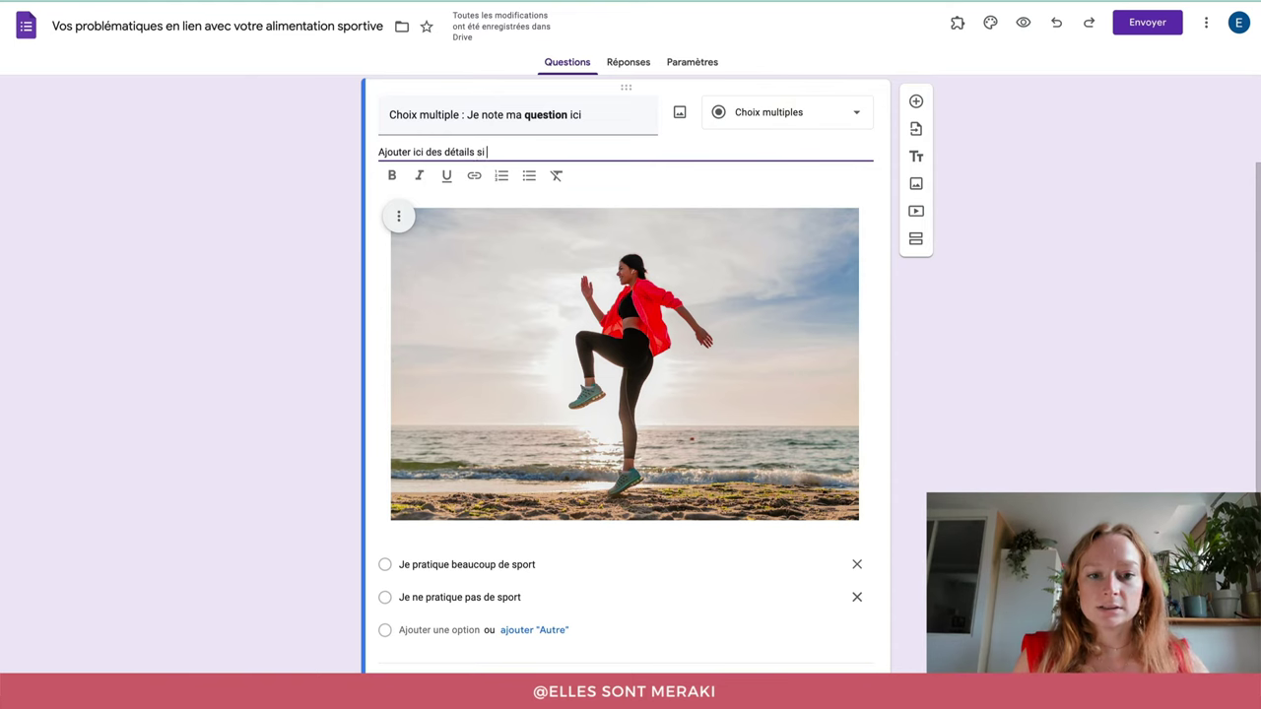
{"action": "type", "text": "nécessaire"}
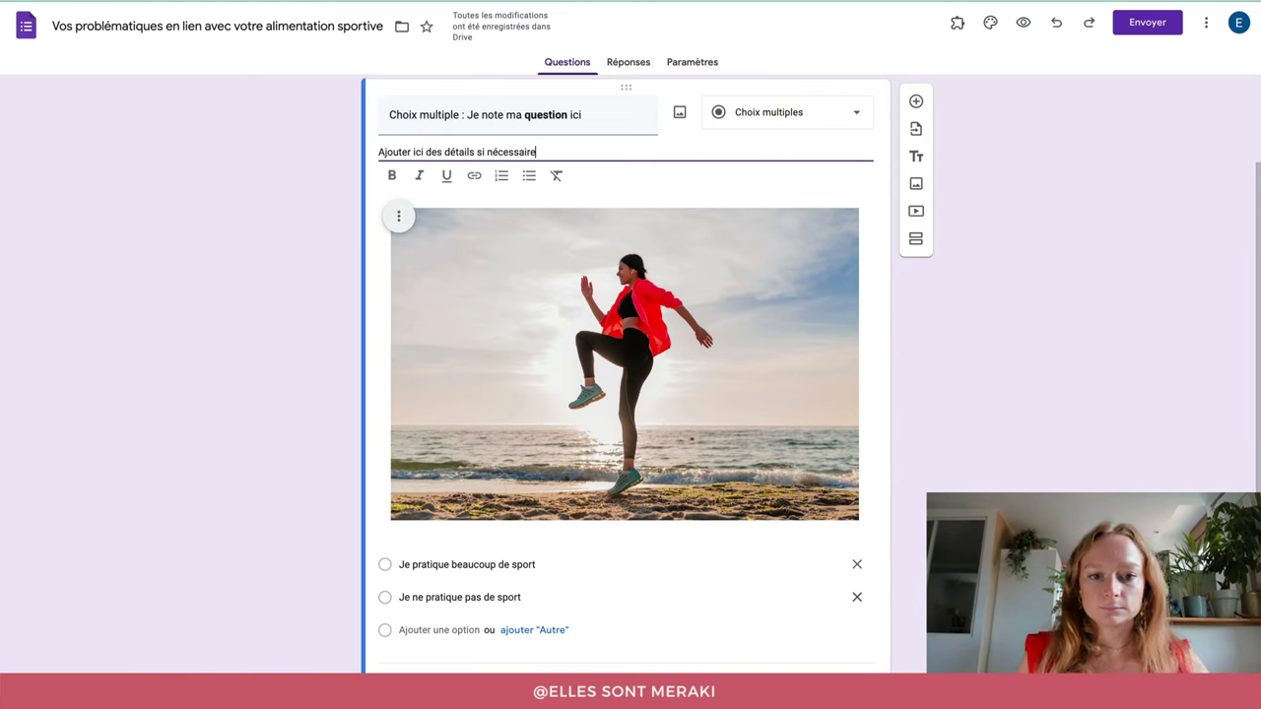
{"action": "scroll", "coordinate": [640, 296], "scroll_direction": "down", "scroll_amount": 2}
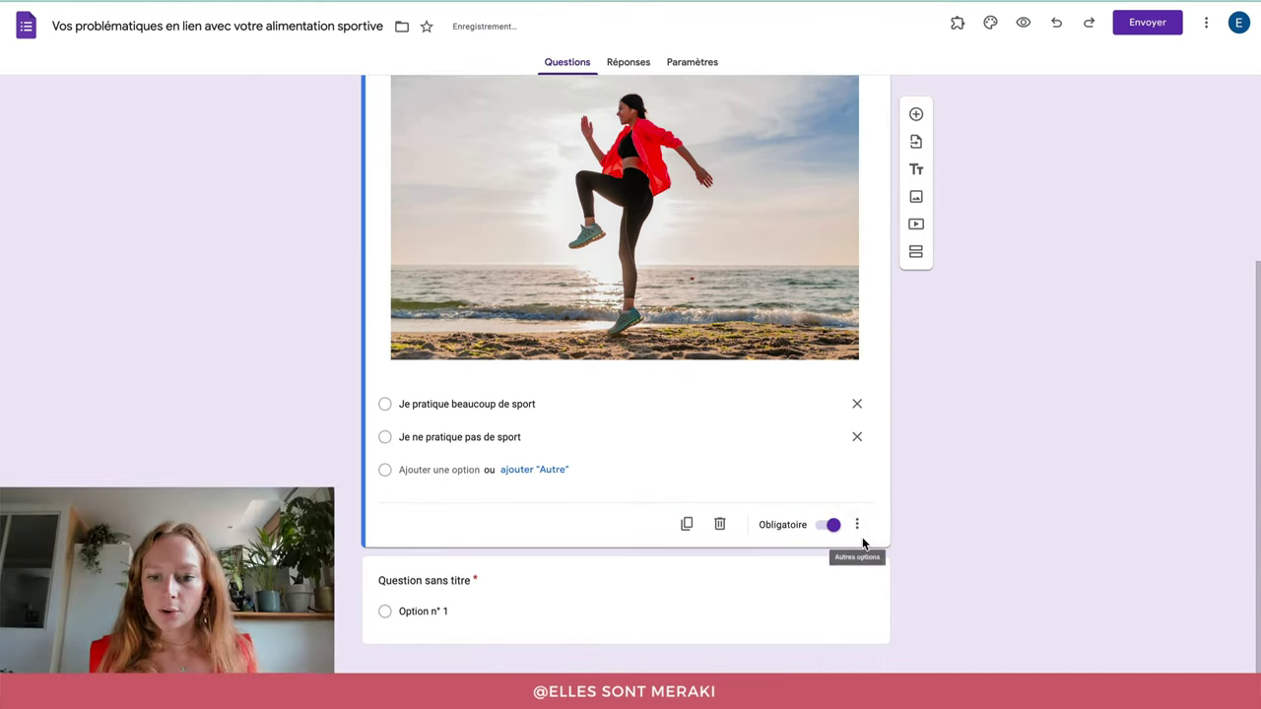
{"action": "left_click", "coordinate": [859, 536]}
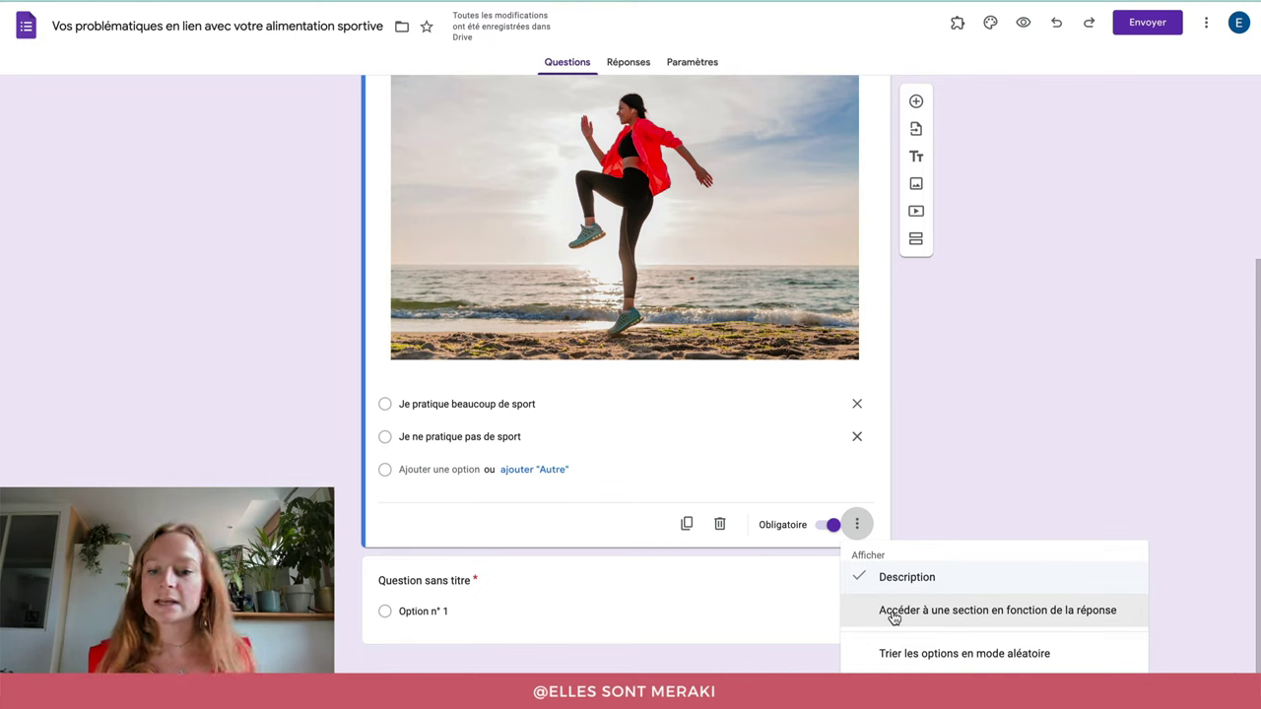
{"action": "left_click", "coordinate": [956, 509]}
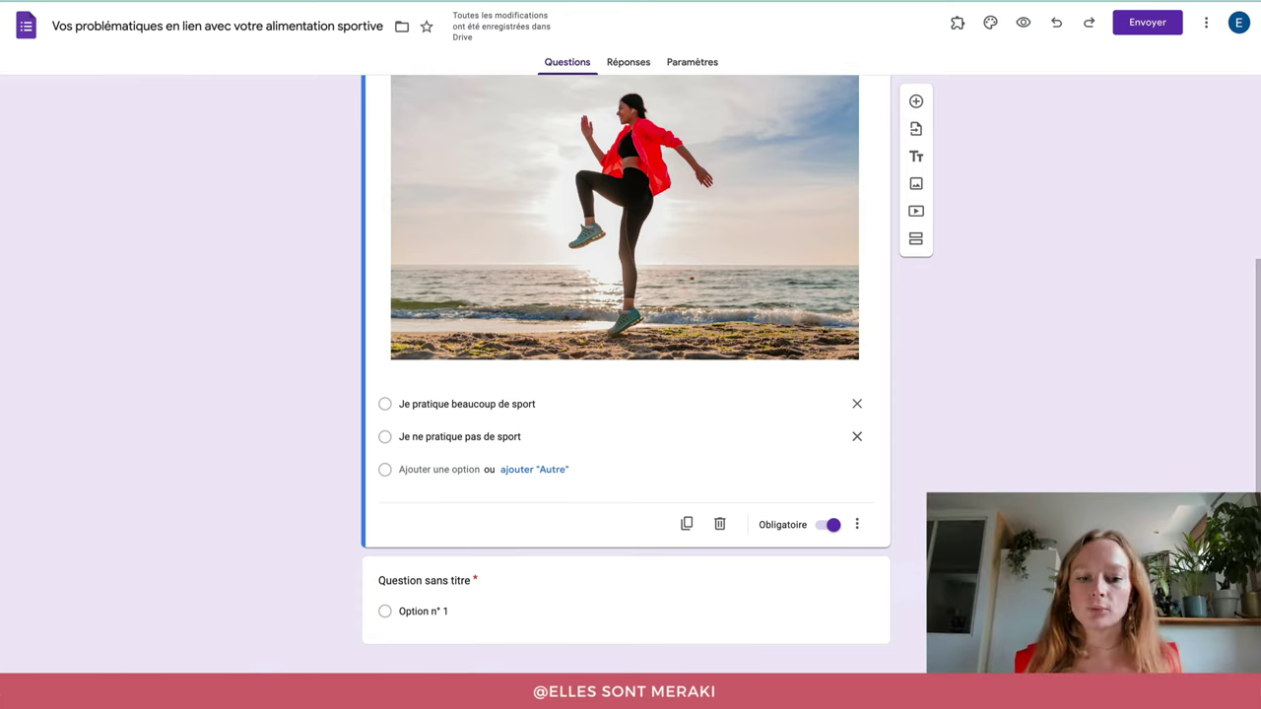
- Add a new question after the illustrated multiple-choice question and set its type to "Cases à cocher"
{"action": "scroll", "coordinate": [574, 228], "scroll_direction": "up", "scroll_amount": 2}
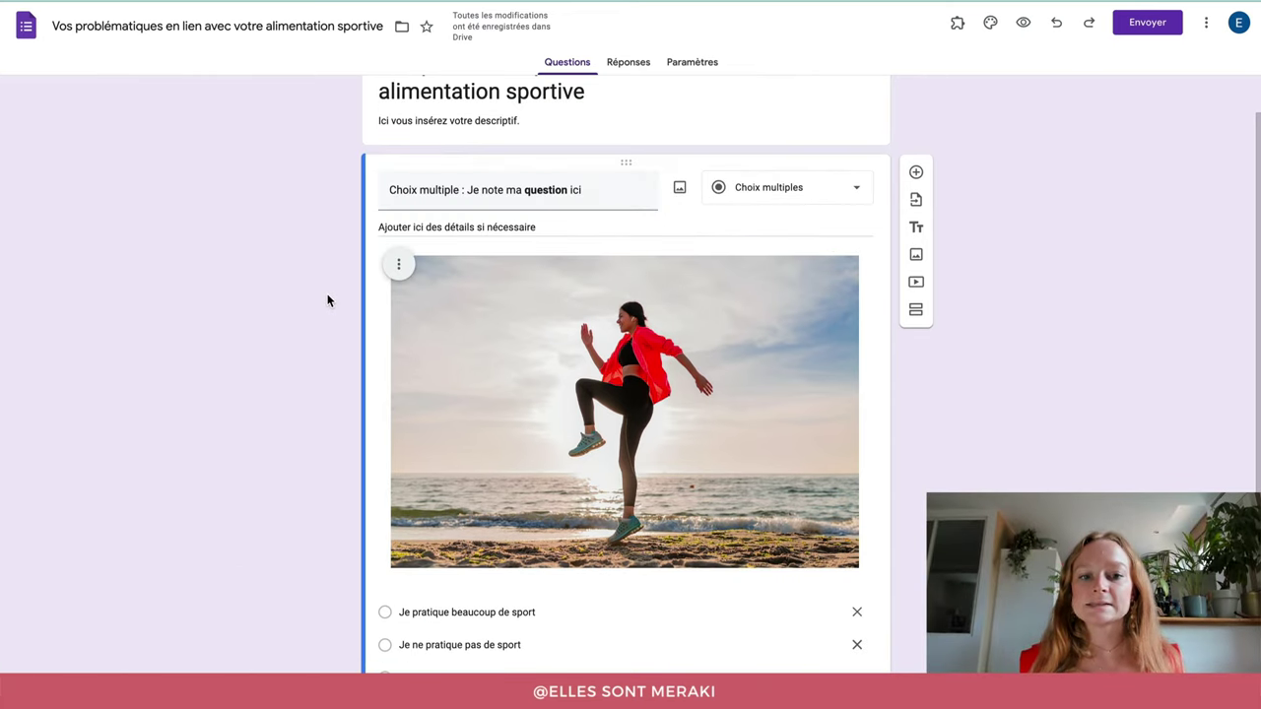
{"action": "scroll", "coordinate": [307, 274], "scroll_direction": "down", "scroll_amount": 1}
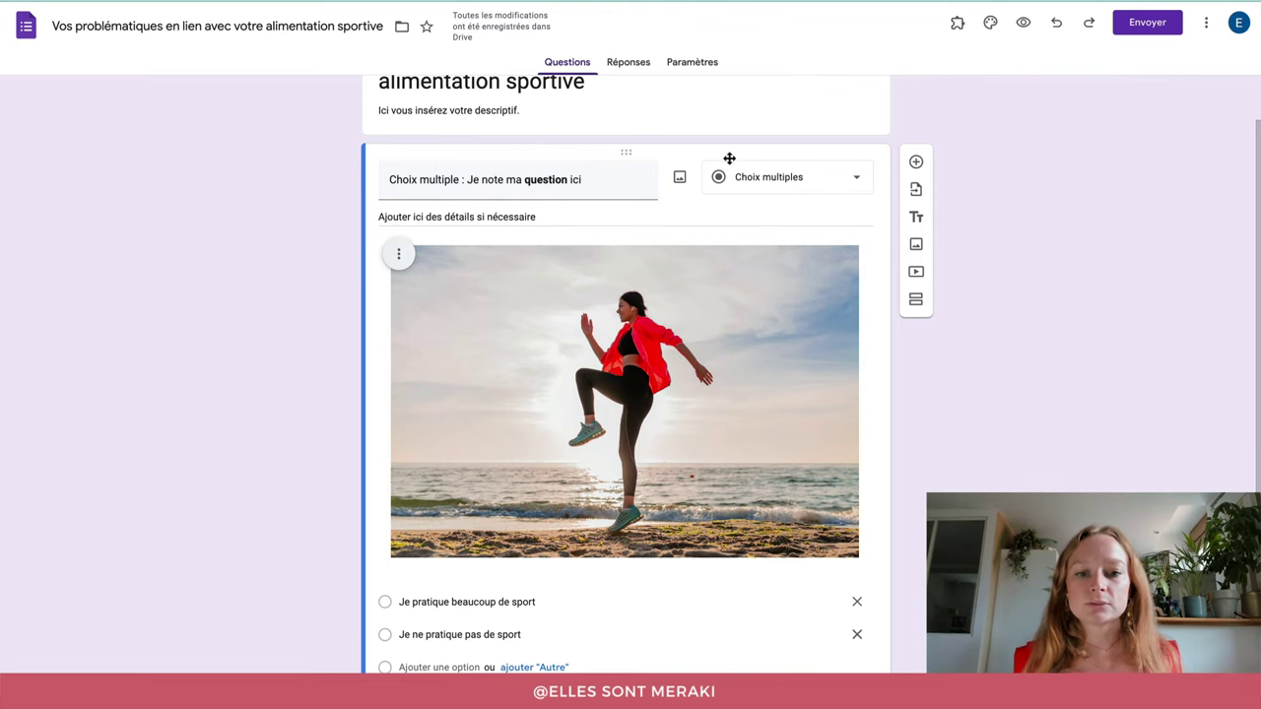
{"action": "scroll", "coordinate": [738, 204], "scroll_direction": "down", "scroll_amount": 1}
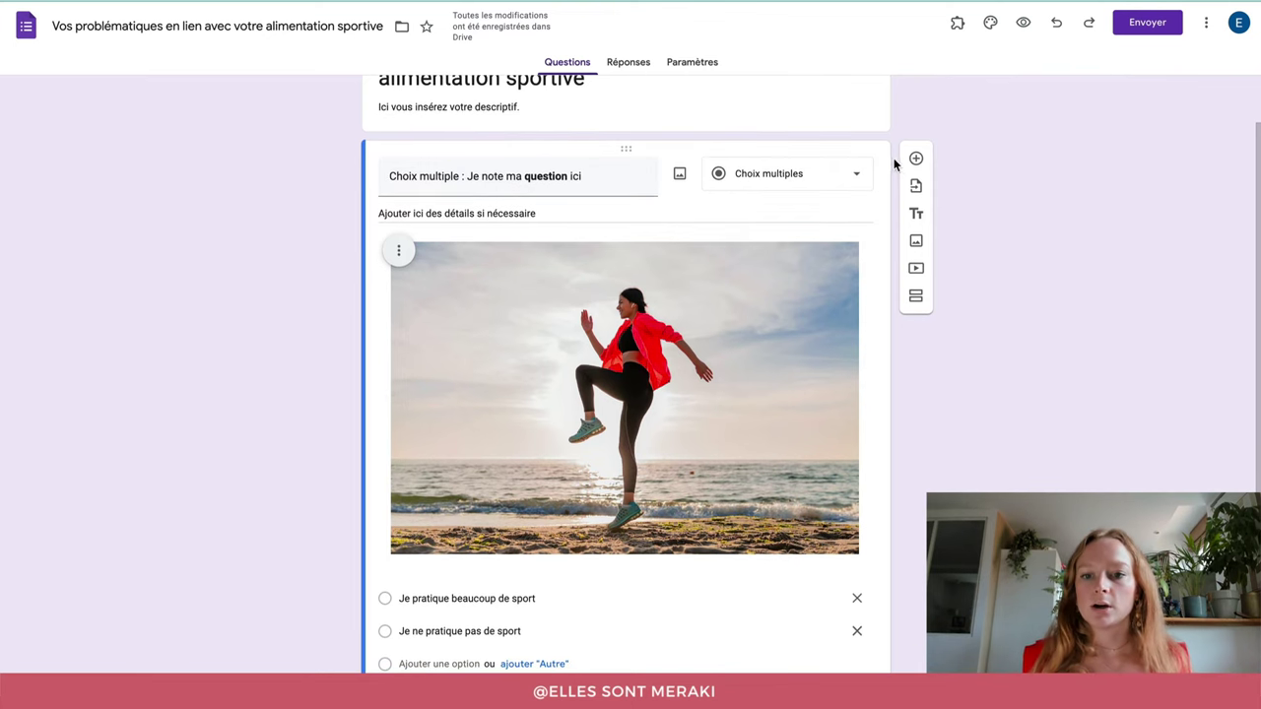
{"action": "left_click", "coordinate": [915, 158]}
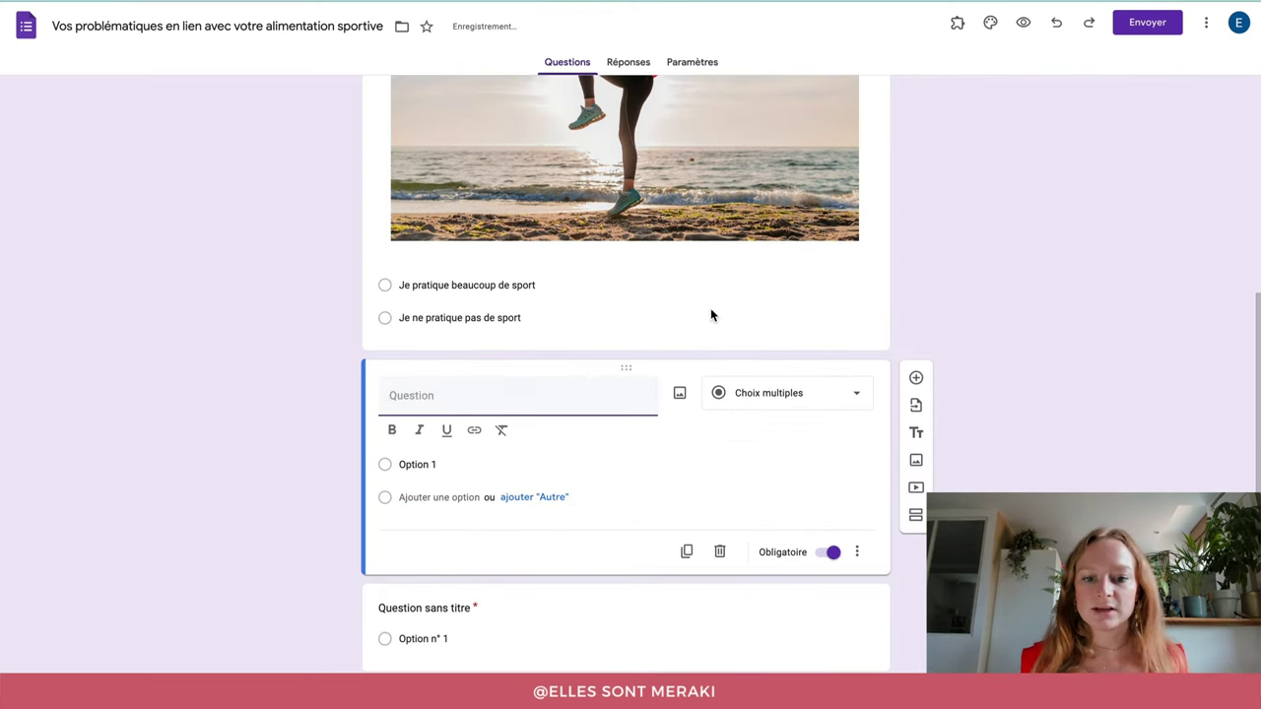
{"action": "left_click", "coordinate": [740, 362]}
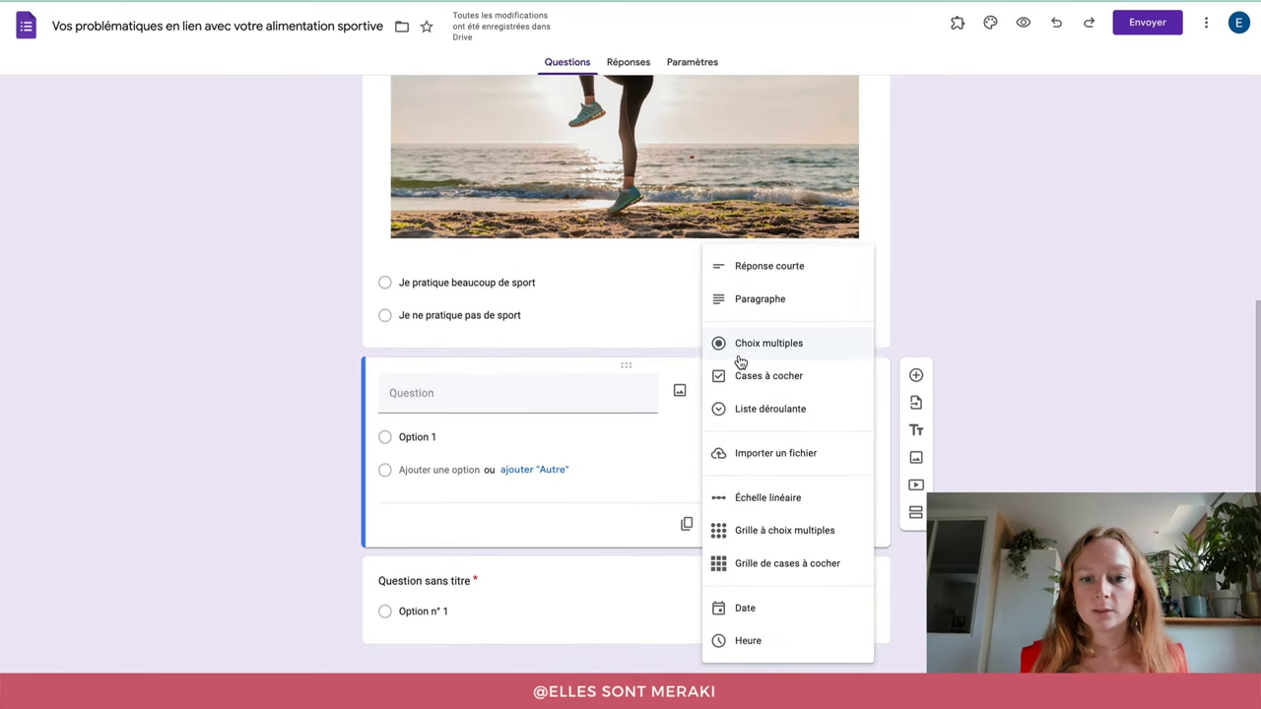
{"action": "left_click", "coordinate": [745, 380]}
- Title the new checkbox question "Ici votre question (cases à cocher)"
{"action": "left_click", "coordinate": [423, 396]}
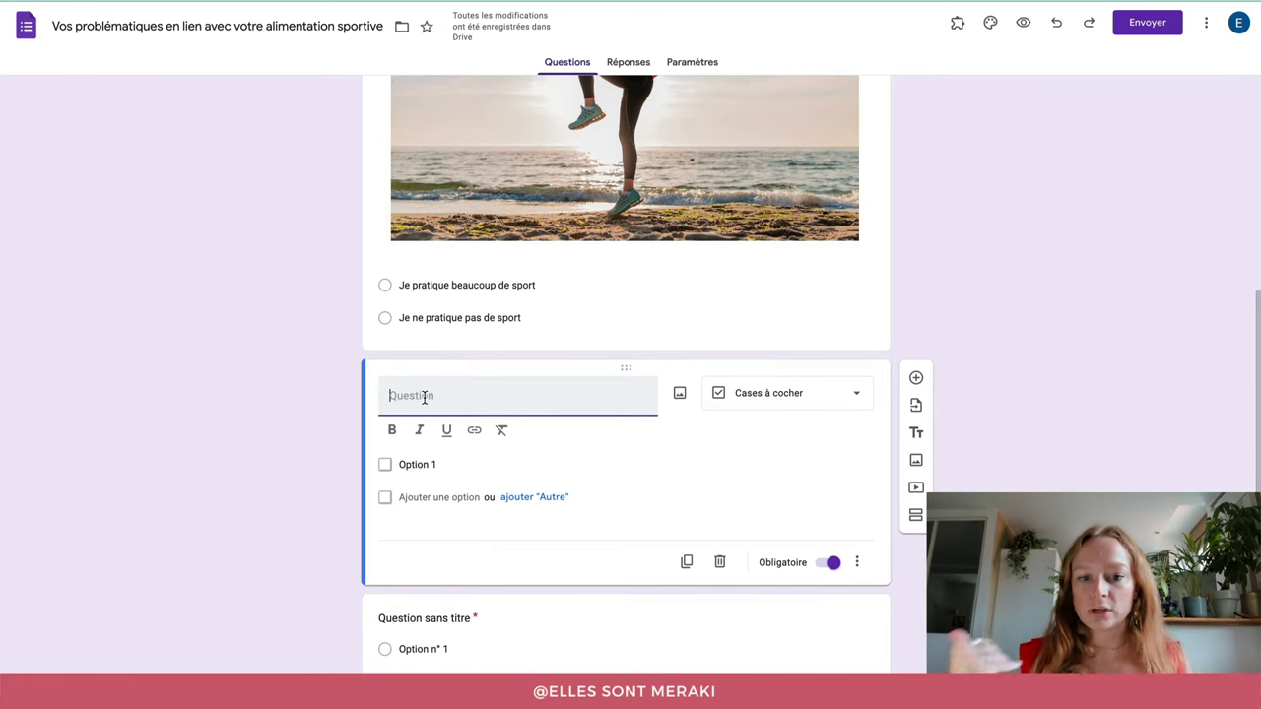
{"action": "type", "text": "Ici votre qu"}
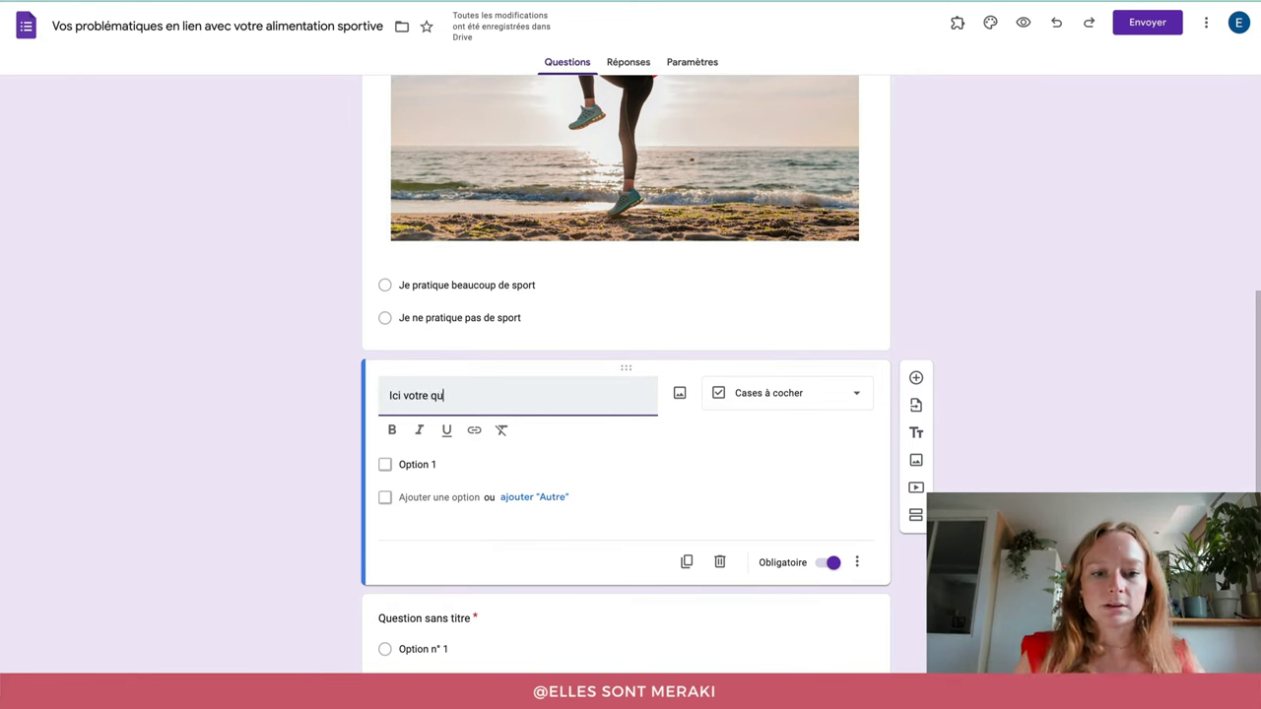
{"action": "type", "text": "estion (case"}
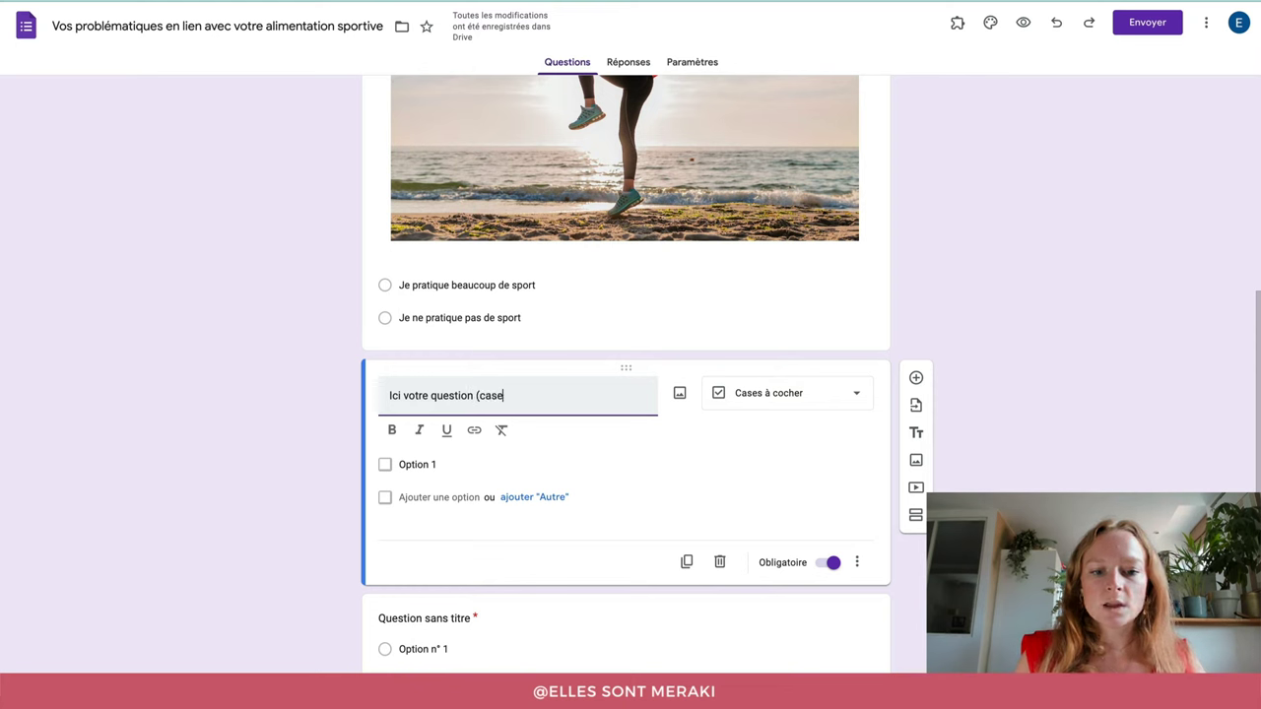
{"action": "type", "text": "s à cocher"}
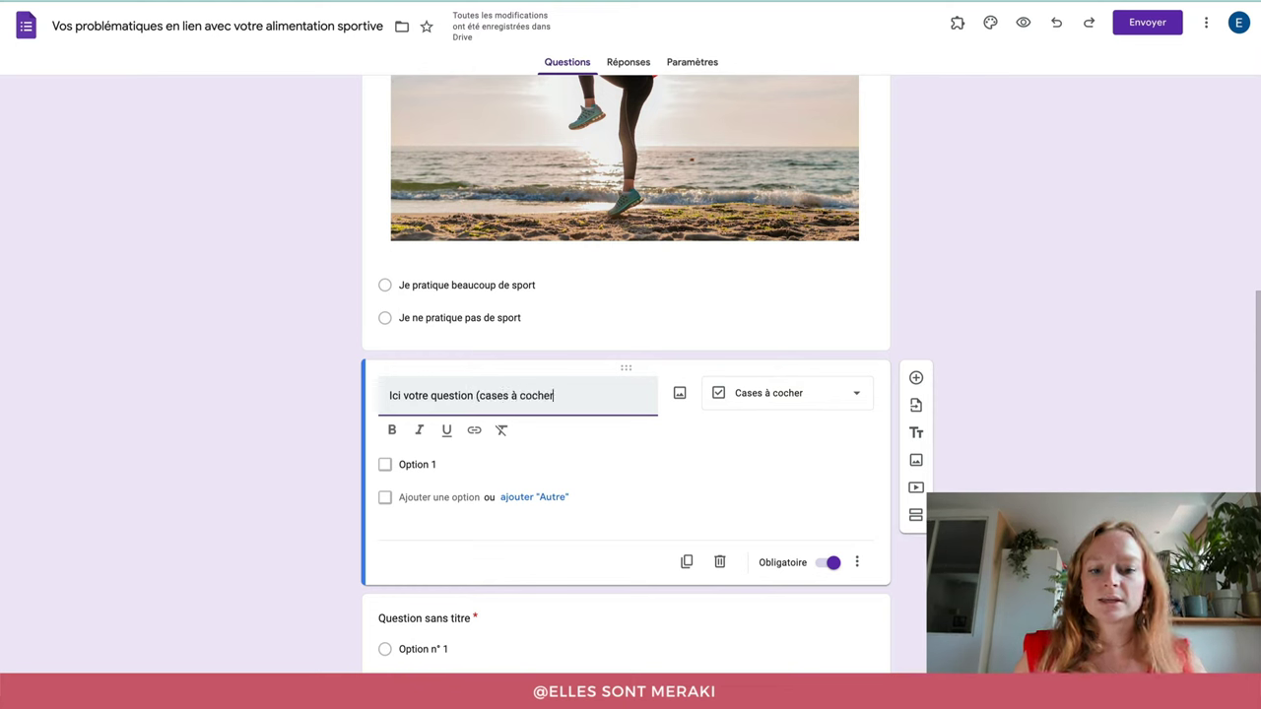
{"action": "type", "text": ")"}
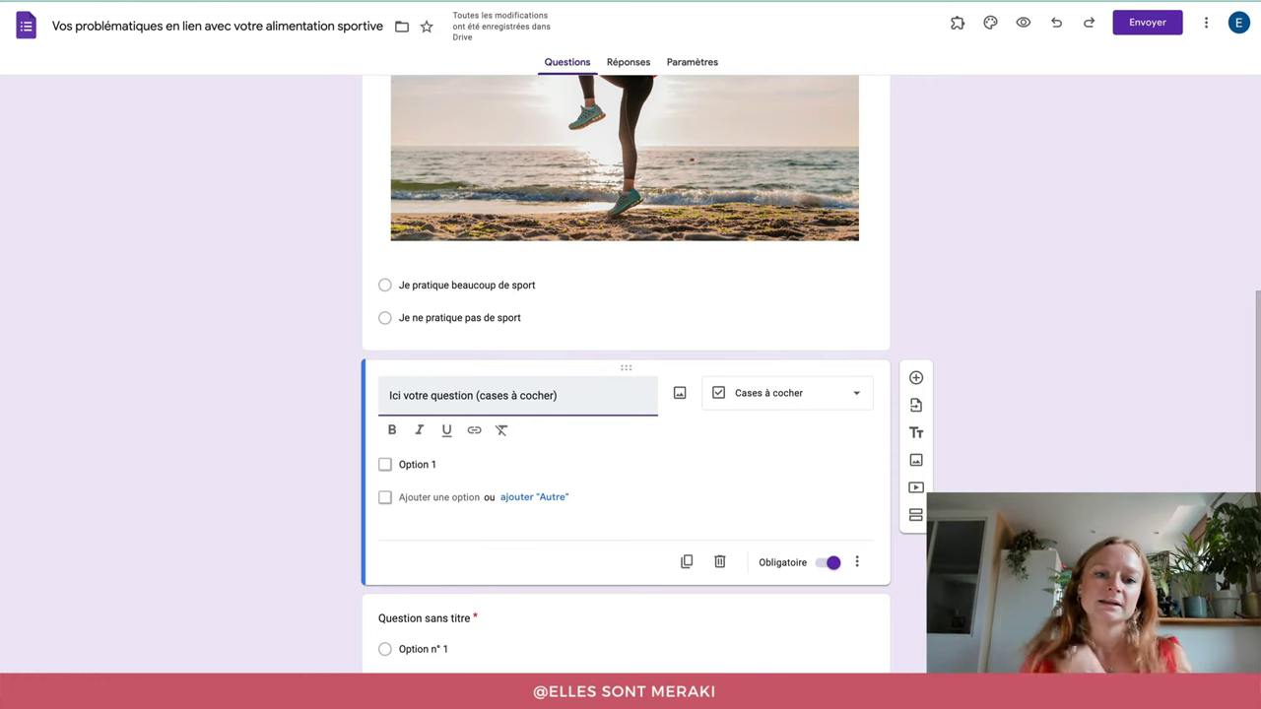
- Add the answers "Option 2", "Option 3" and an "Autre" choice to the checkbox question
{"action": "left_click", "coordinate": [461, 466]}
{"action": "left_click", "coordinate": [461, 469]}
{"action": "left_click", "coordinate": [443, 502]}
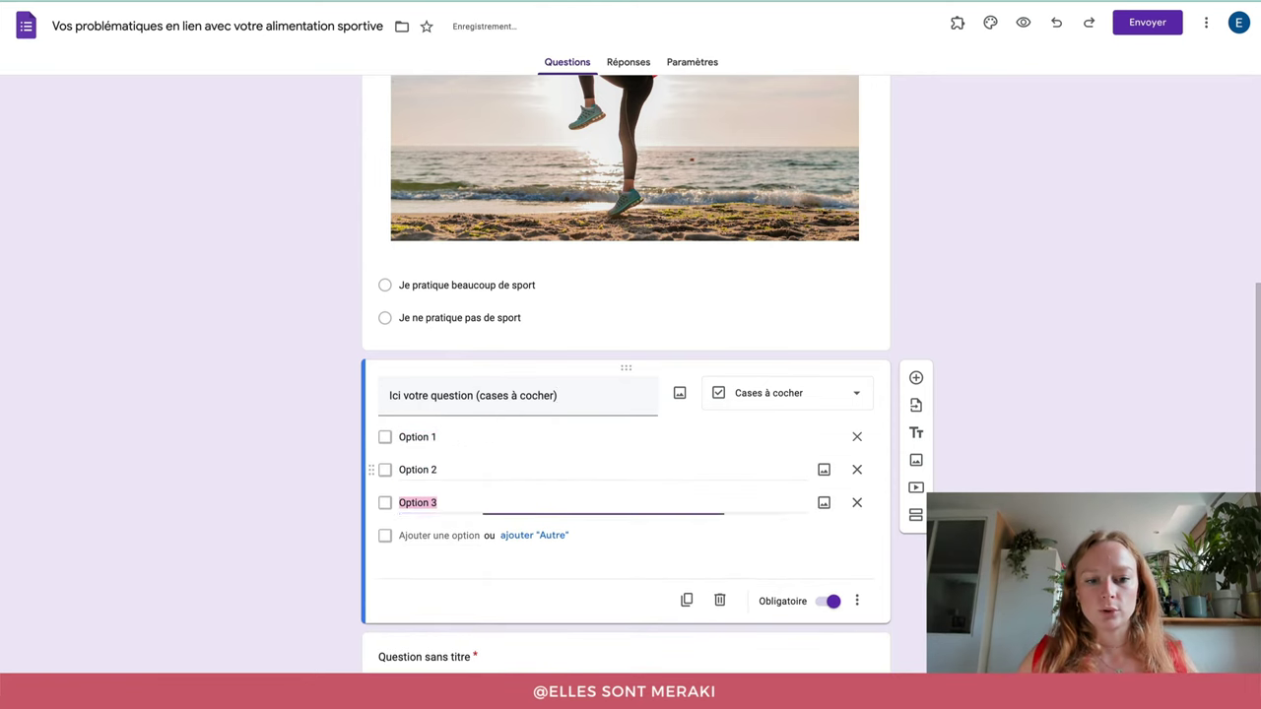
{"action": "left_click", "coordinate": [534, 535]}
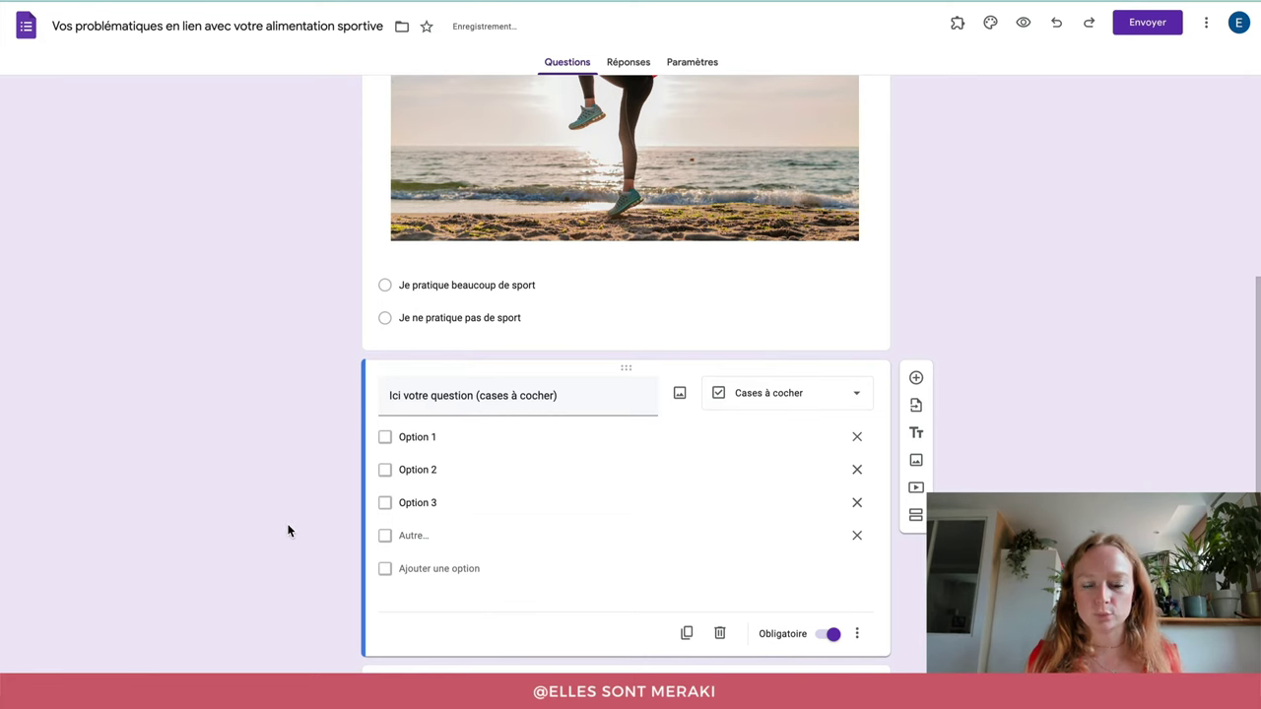
- Add a "Liste déroulante" question below the checkbox question and title it "Ici votre question : liste déroulante"
{"action": "scroll", "coordinate": [282, 543], "scroll_direction": "down", "scroll_amount": 2}
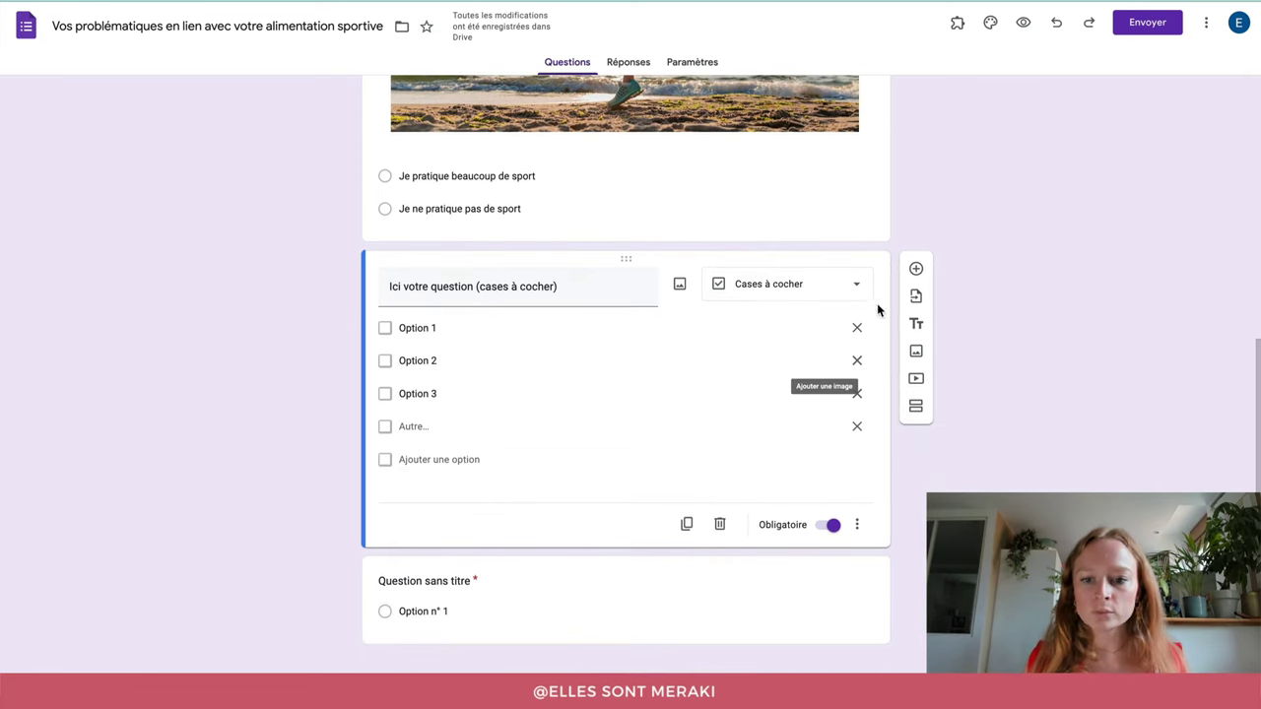
{"action": "left_click", "coordinate": [916, 268]}
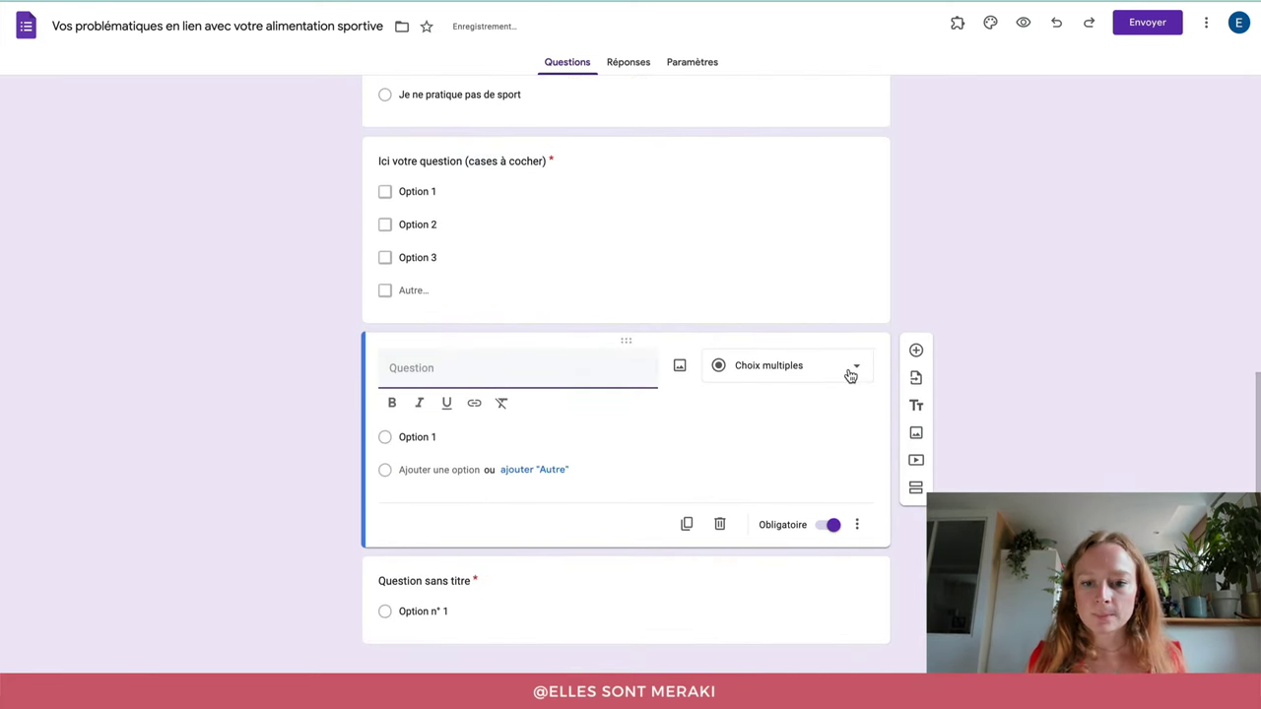
{"action": "left_click", "coordinate": [850, 375]}
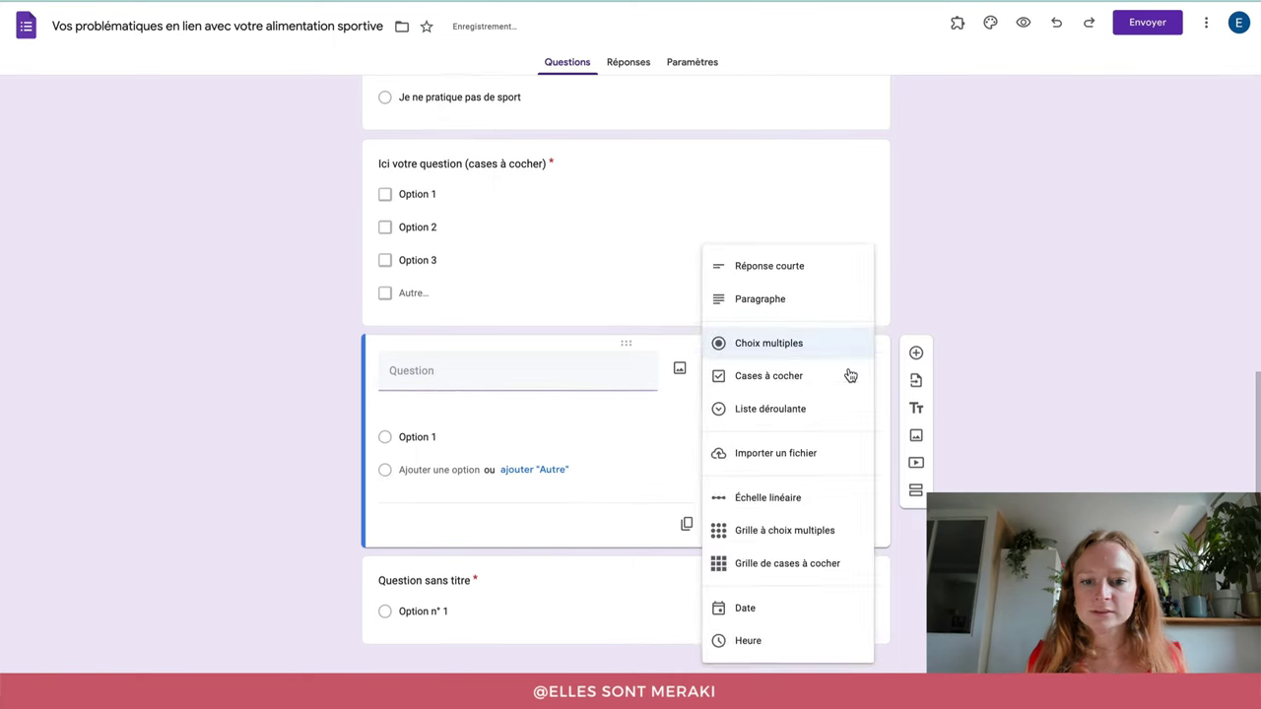
{"action": "left_click", "coordinate": [720, 419]}
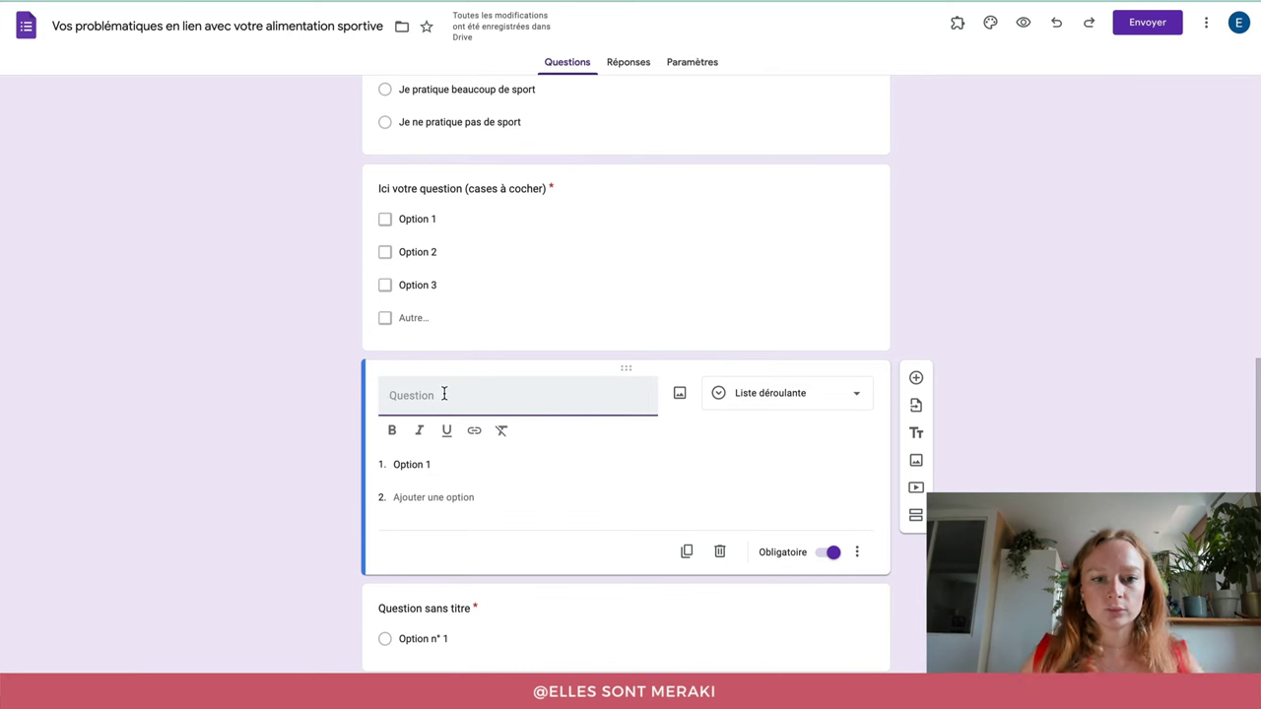
{"action": "type", "text": "Ici votre questio"}
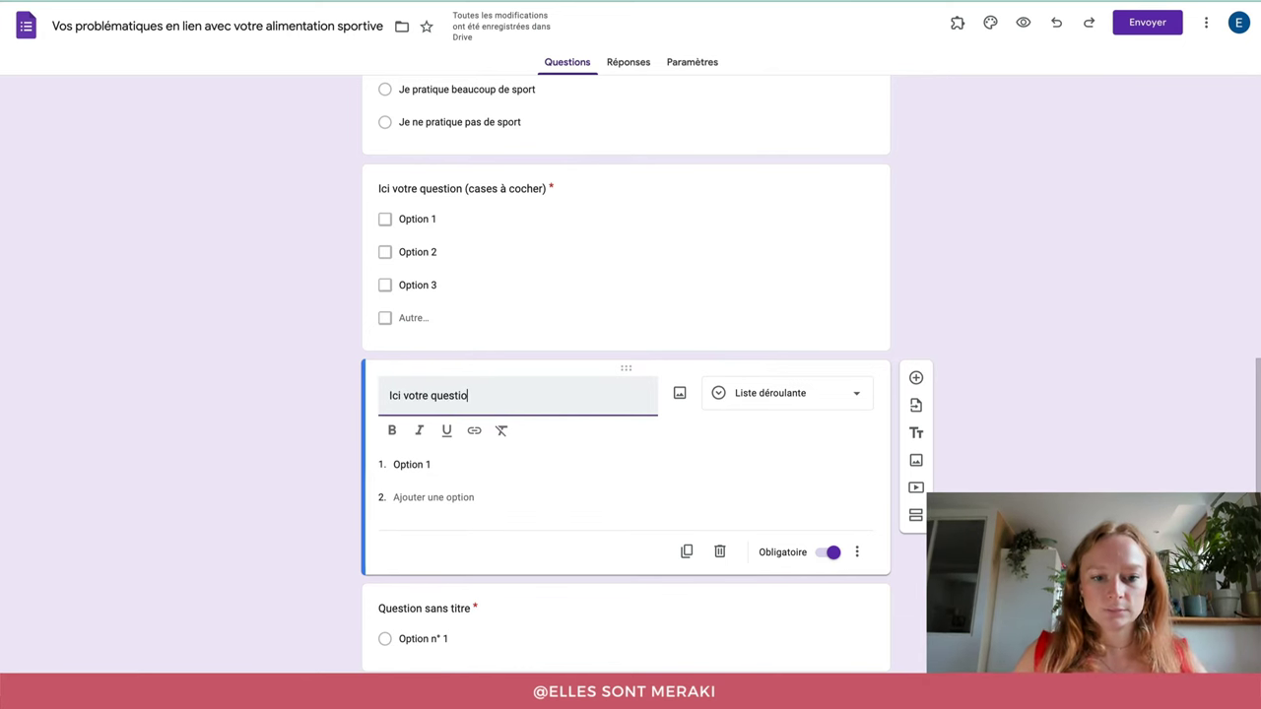
{"action": "type", "text": "n : liste déroulante"}
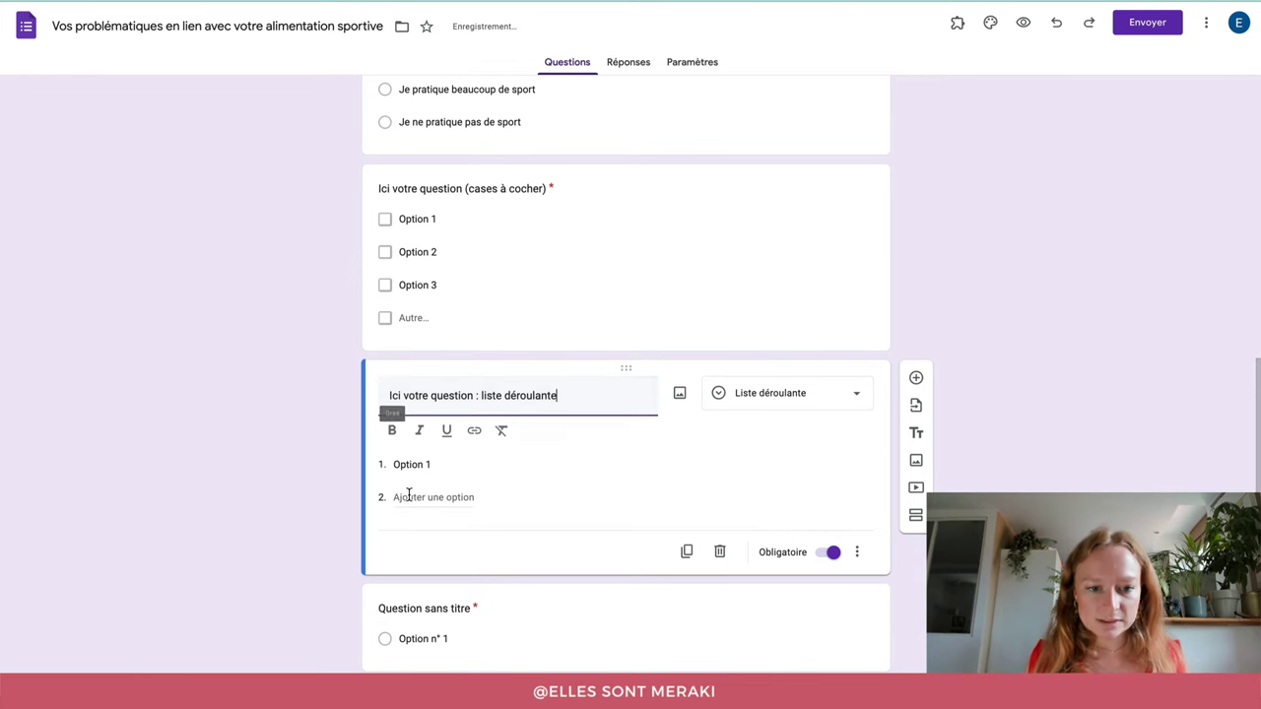
- Add the answers "Option 2", "Option 3" and "Option 4" to the drop-down question
{"action": "left_click", "coordinate": [405, 497]}
{"action": "left_click", "coordinate": [408, 507]}
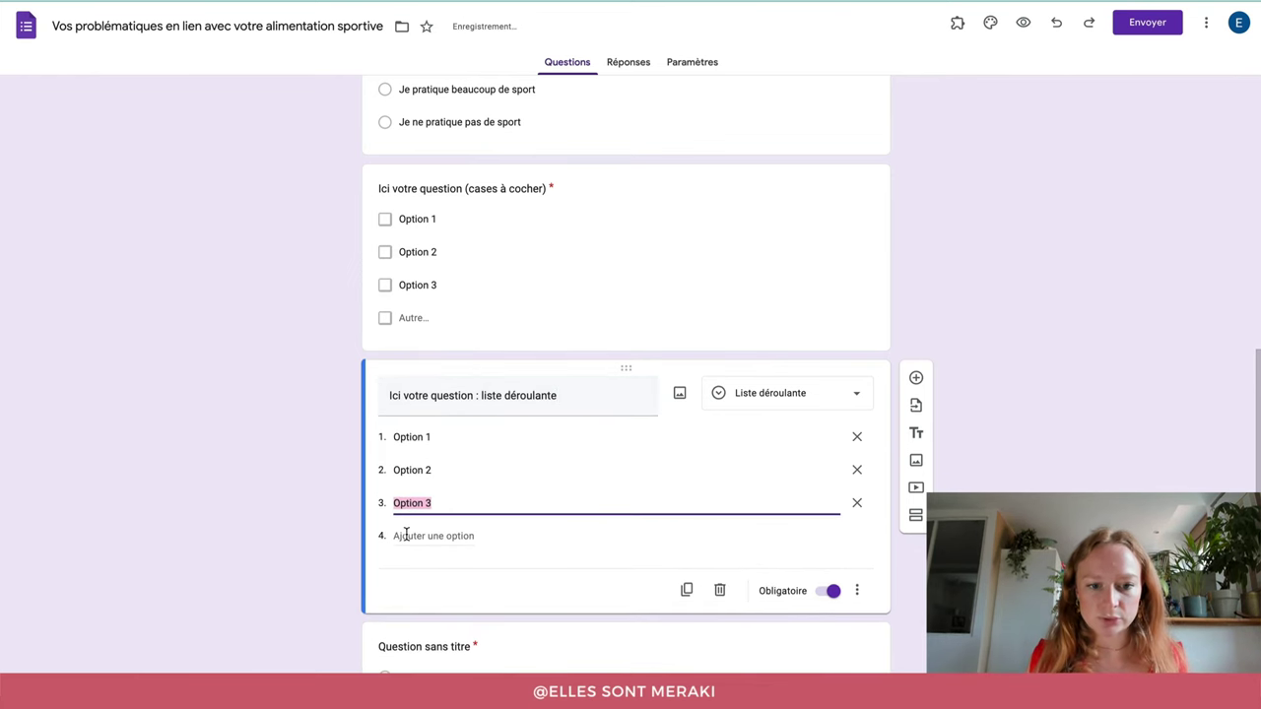
{"action": "left_click", "coordinate": [405, 535]}
{"action": "left_click", "coordinate": [315, 529]}
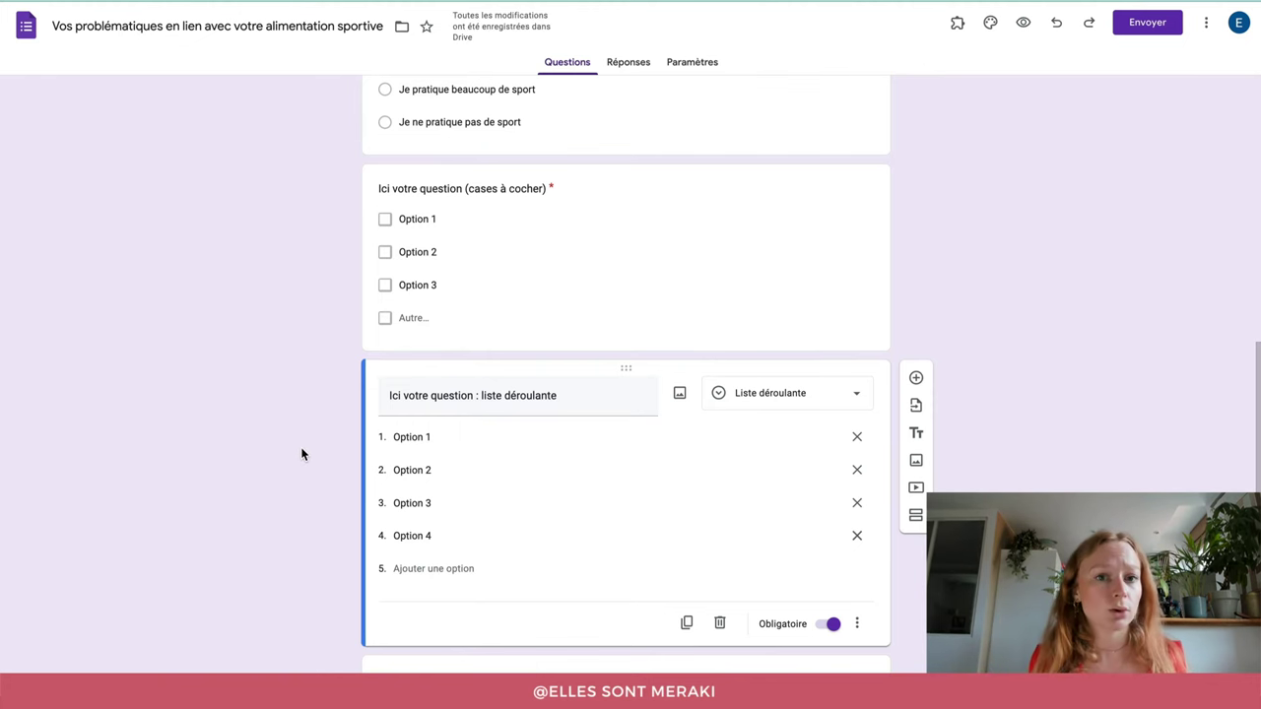
- Add a question below the drop-down question, try the "Réponse courte" type and set it to "Paragraphe"
{"action": "scroll", "coordinate": [220, 443], "scroll_direction": "down", "scroll_amount": 2}
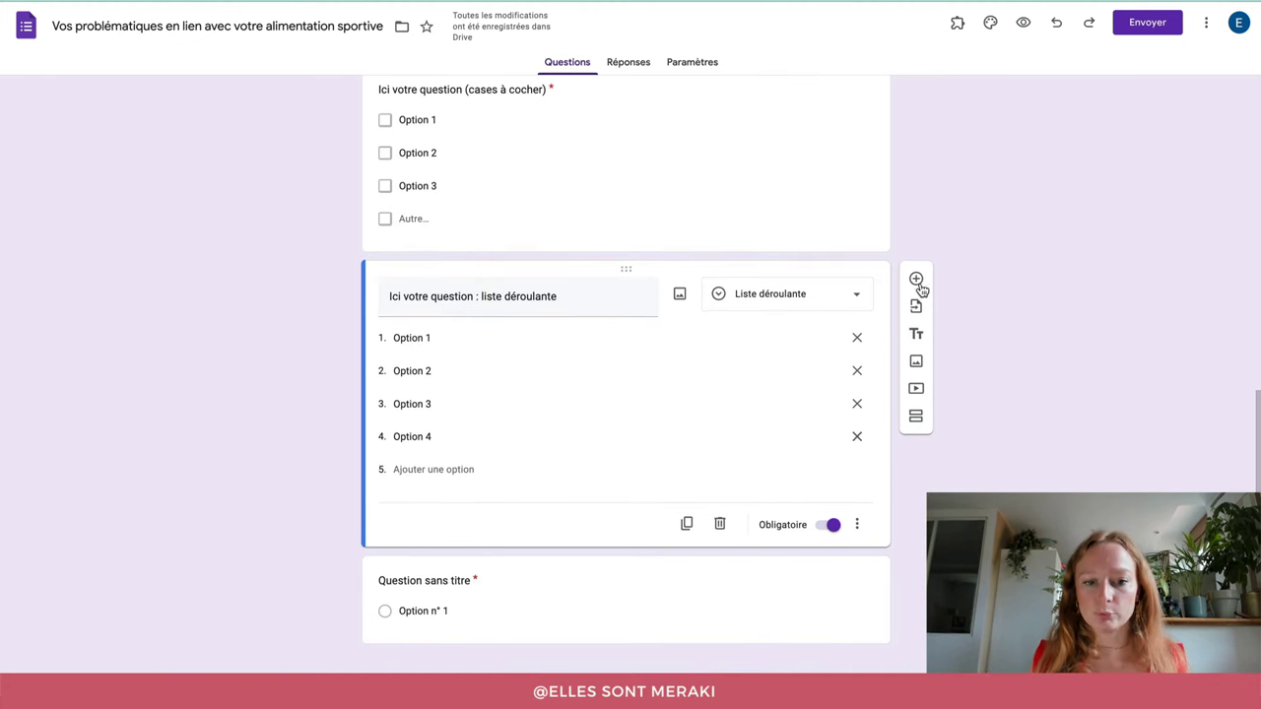
{"action": "left_click", "coordinate": [915, 281]}
{"action": "left_click", "coordinate": [859, 496]}
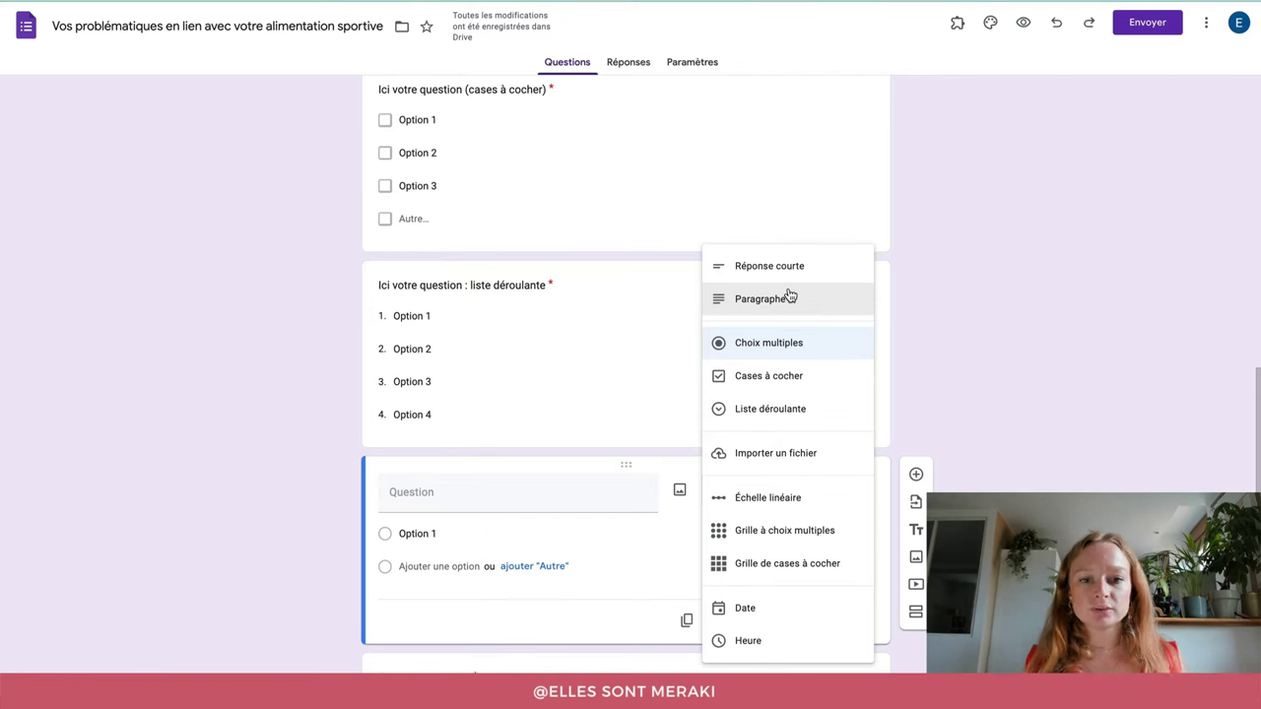
{"action": "left_click", "coordinate": [824, 277]}
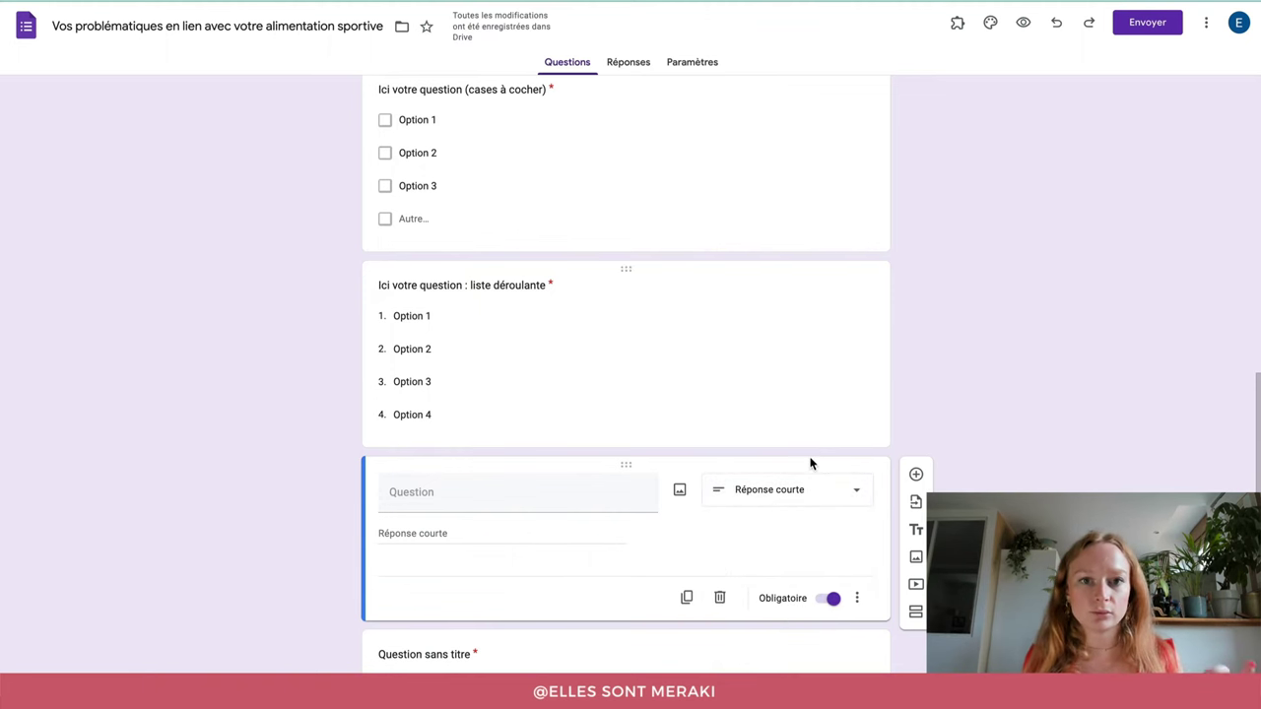
{"action": "left_click", "coordinate": [801, 494]}
{"action": "left_click", "coordinate": [796, 313]}
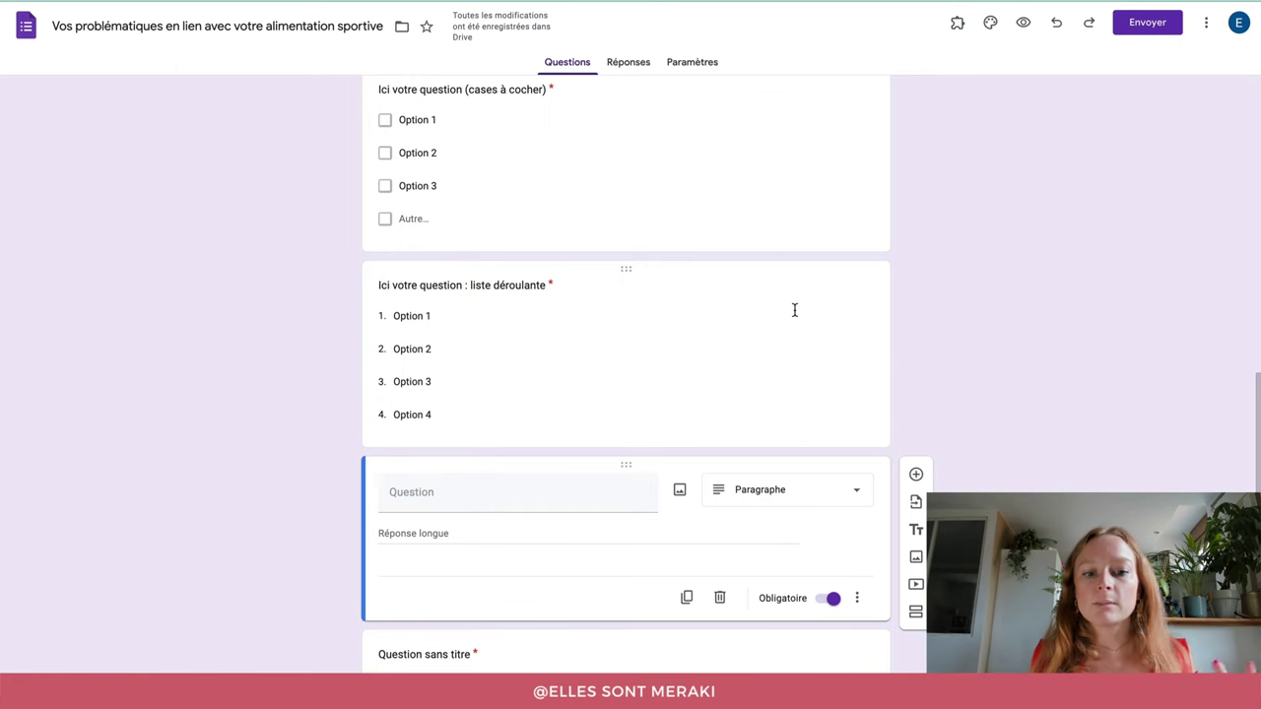
- Title the new question "Combien d'heures de sport pratiquez-vous par semaine ?" and change its type to "Réponse courte"
{"action": "left_click", "coordinate": [585, 503]}
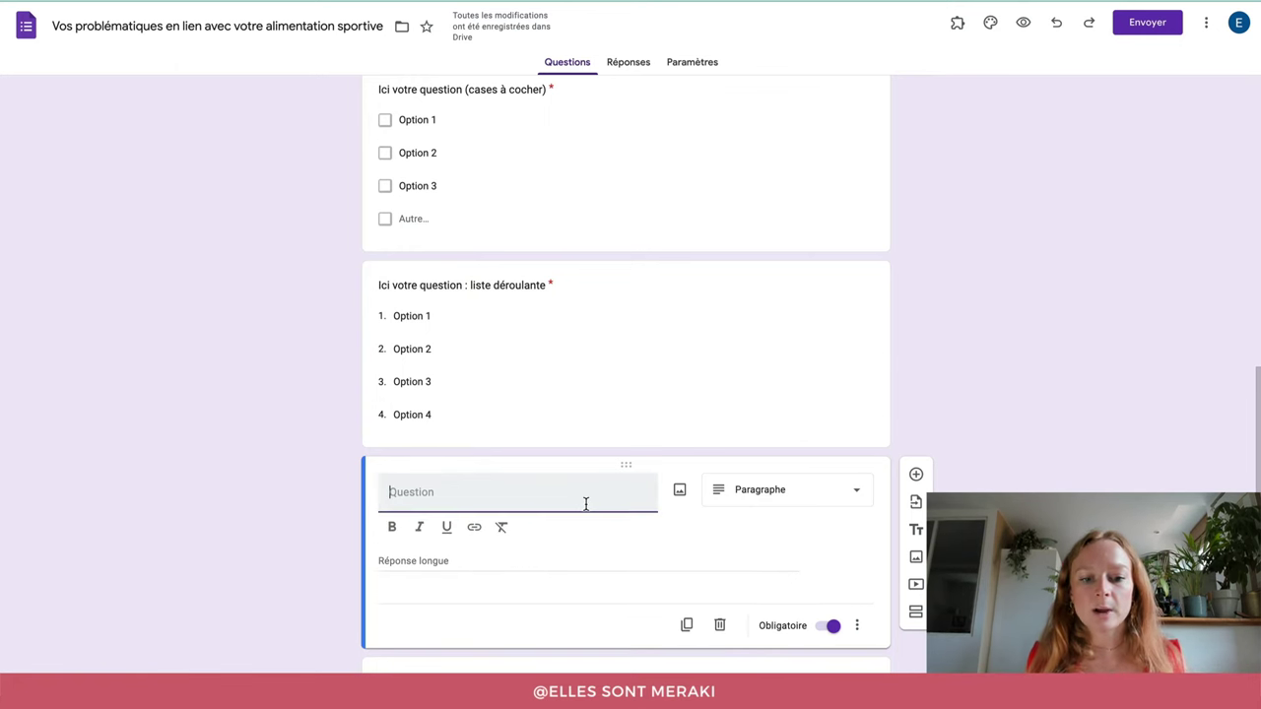
{"action": "type", "text": "C"}
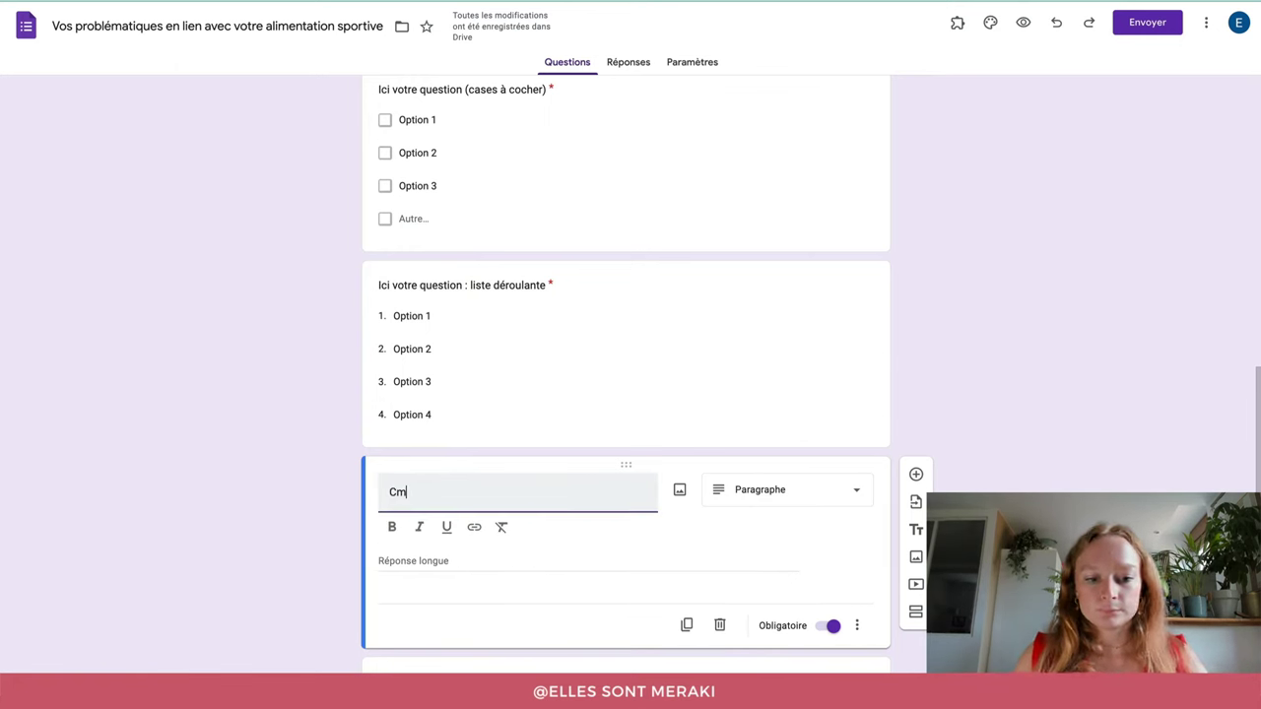
{"action": "type", "text": "ombien de"}
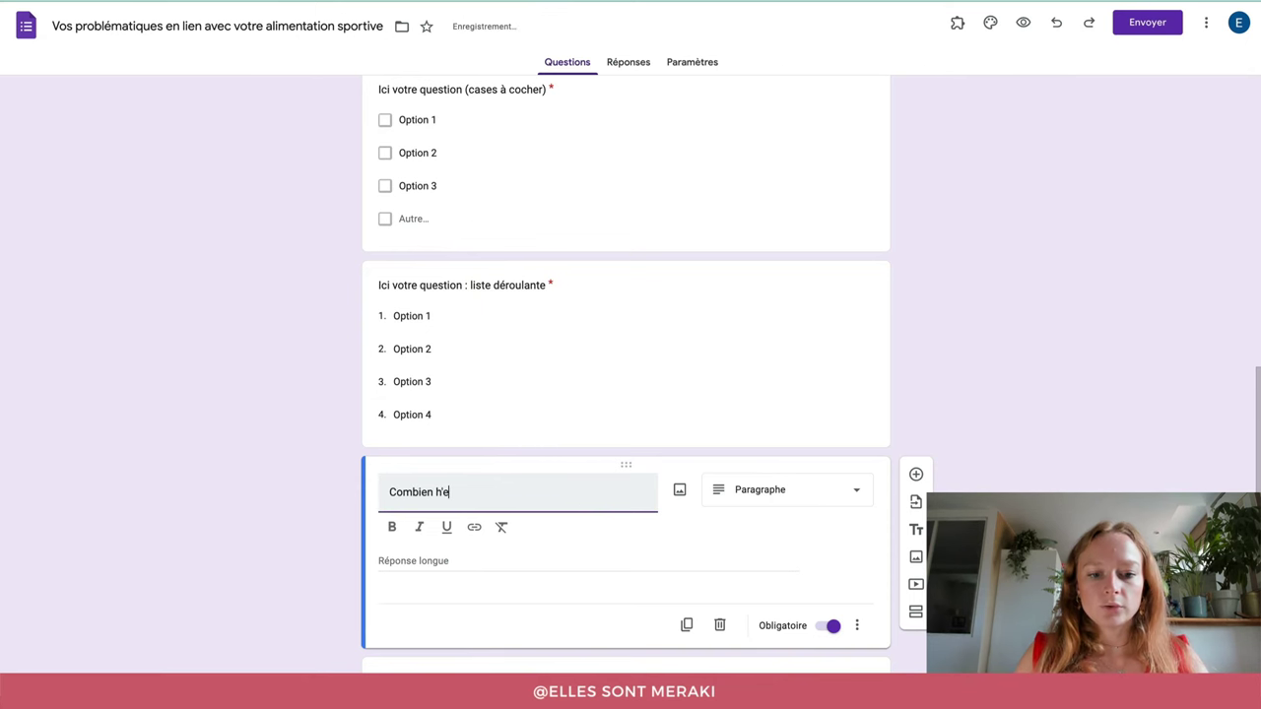
{"action": "key", "text": "BackSpace"}
{"action": "type", "text": "'heures de spo"}
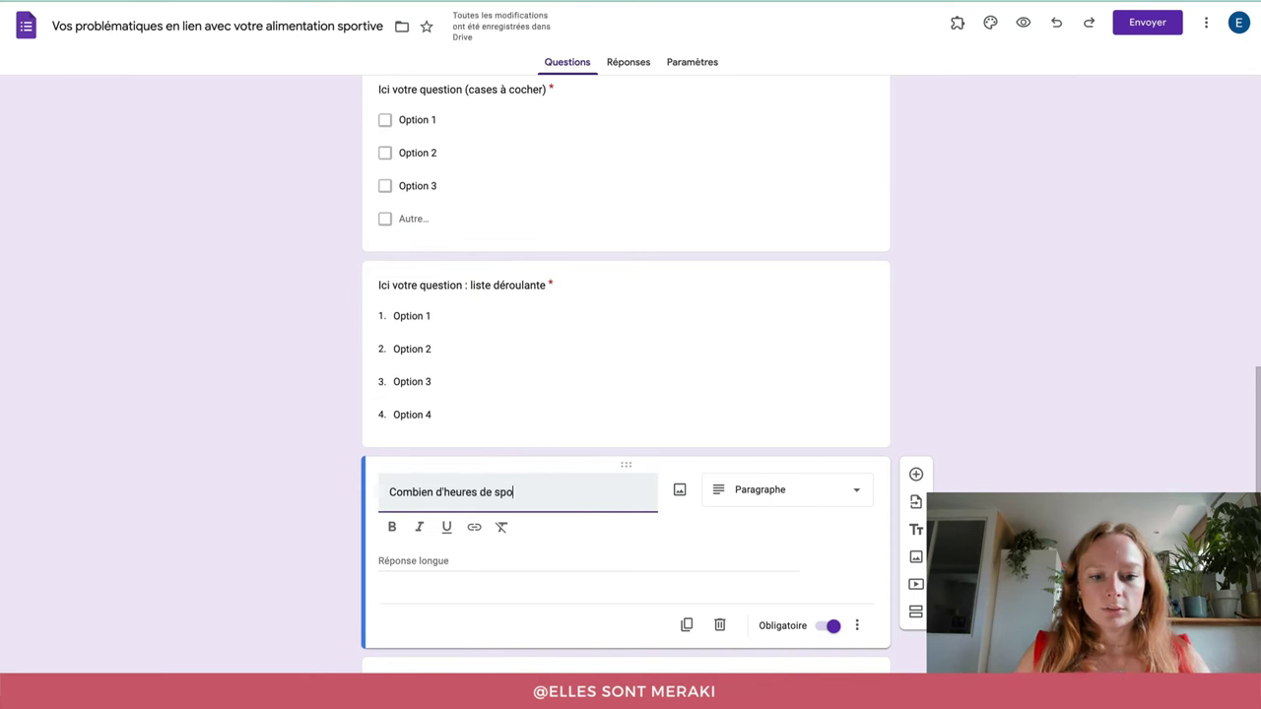
{"action": "type", "text": "rt pratiquez-vous pa"}
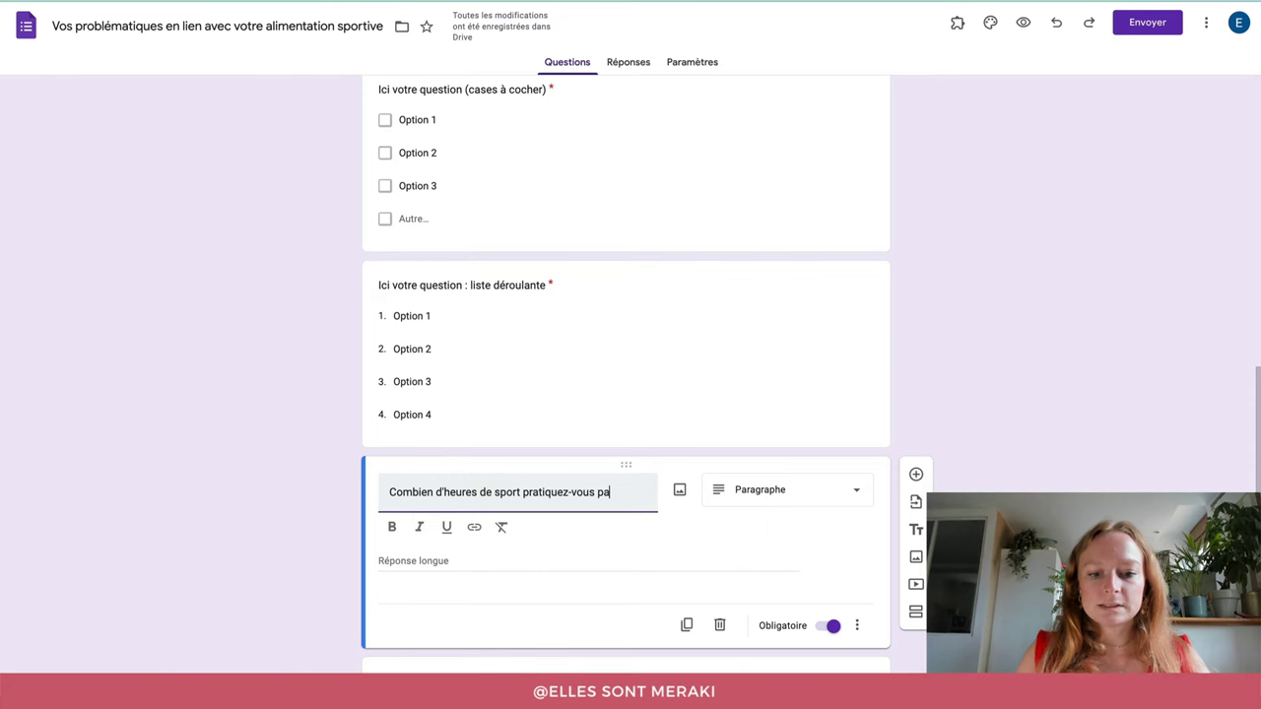
{"action": "type", "text": "r semaine ?"}
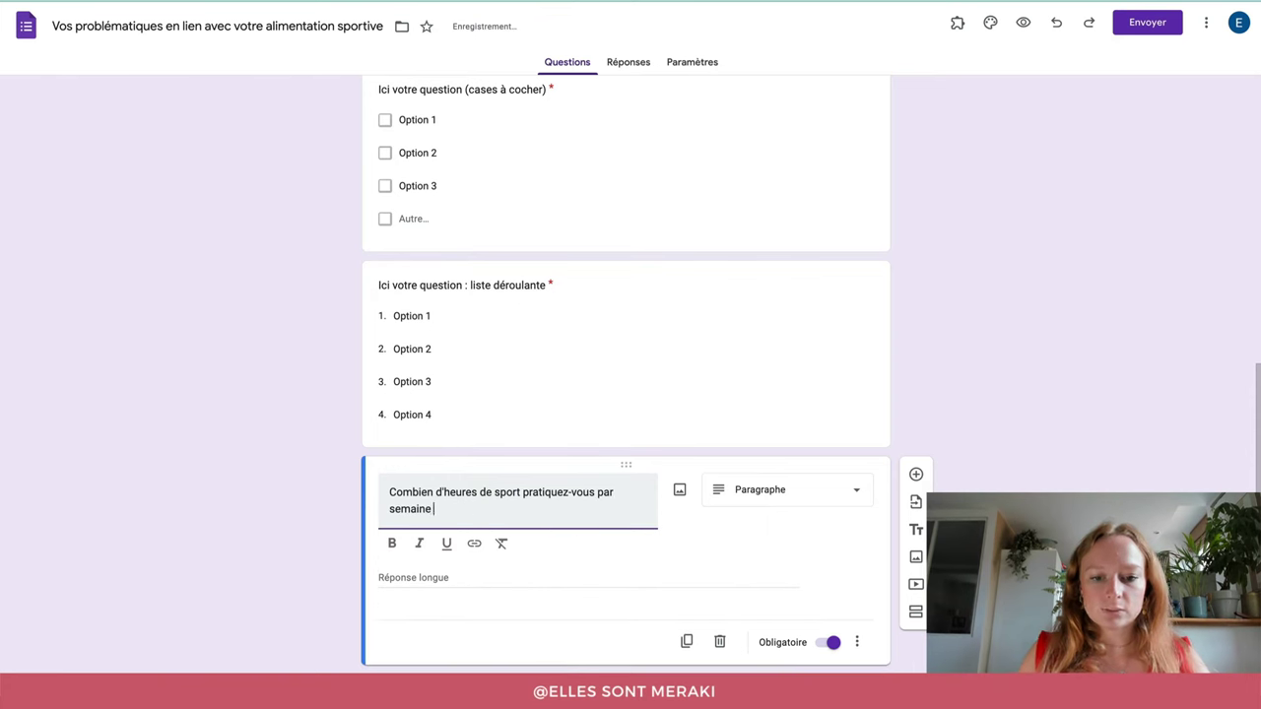
{"action": "left_click", "coordinate": [832, 495]}
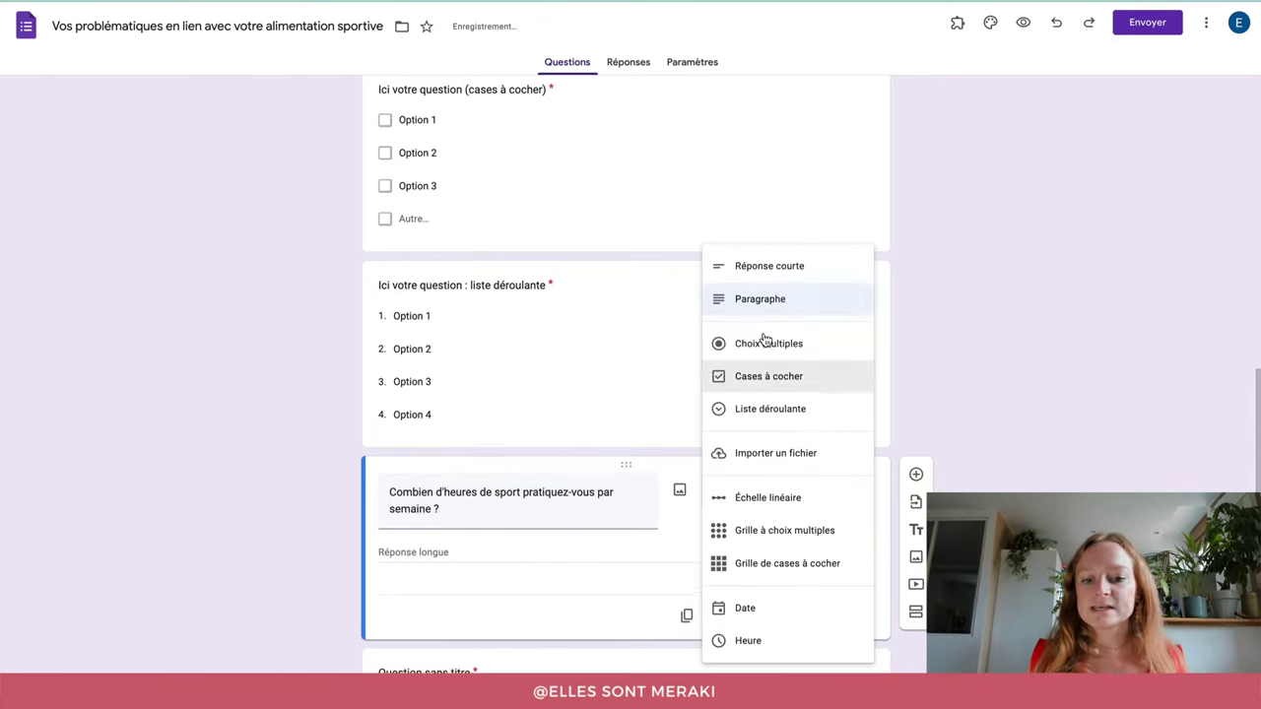
{"action": "left_click", "coordinate": [778, 276]}
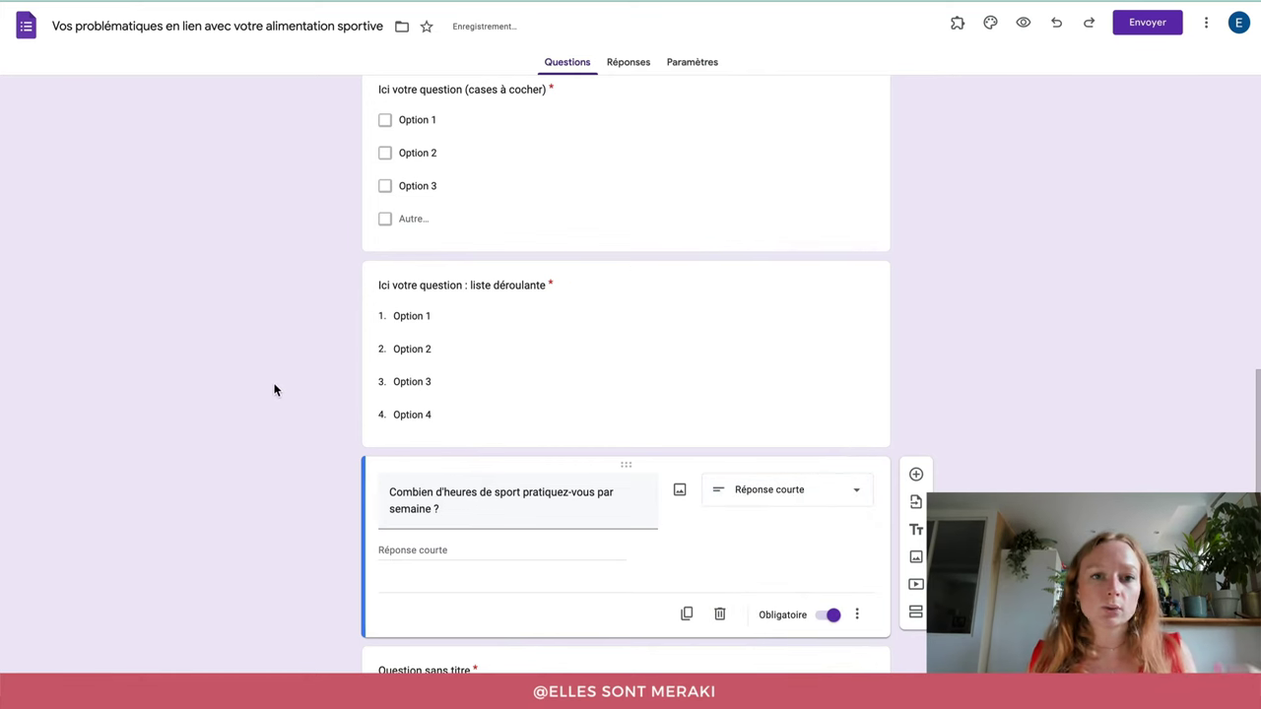
- Add a question below the weekly sports hours question and set its type to "Paragraphe"
{"action": "scroll", "coordinate": [281, 399], "scroll_direction": "down", "scroll_amount": 1}
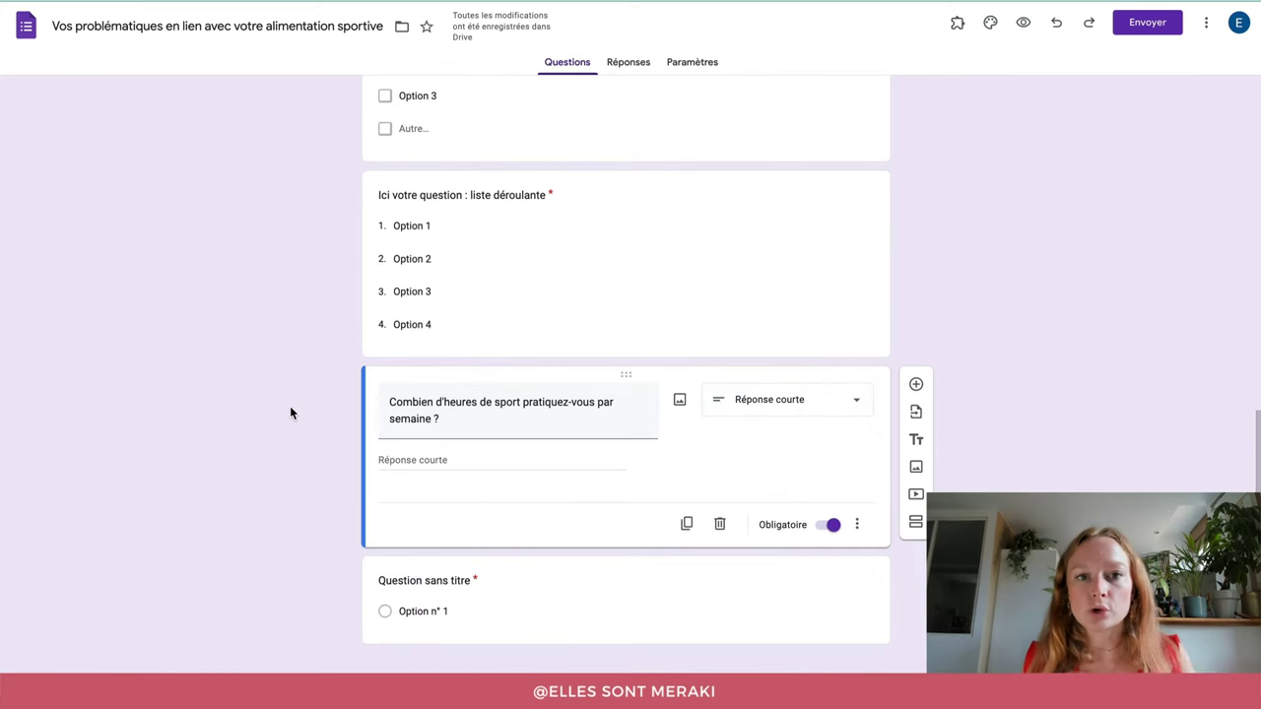
{"action": "left_click", "coordinate": [912, 387]}
{"action": "left_click", "coordinate": [737, 510]}
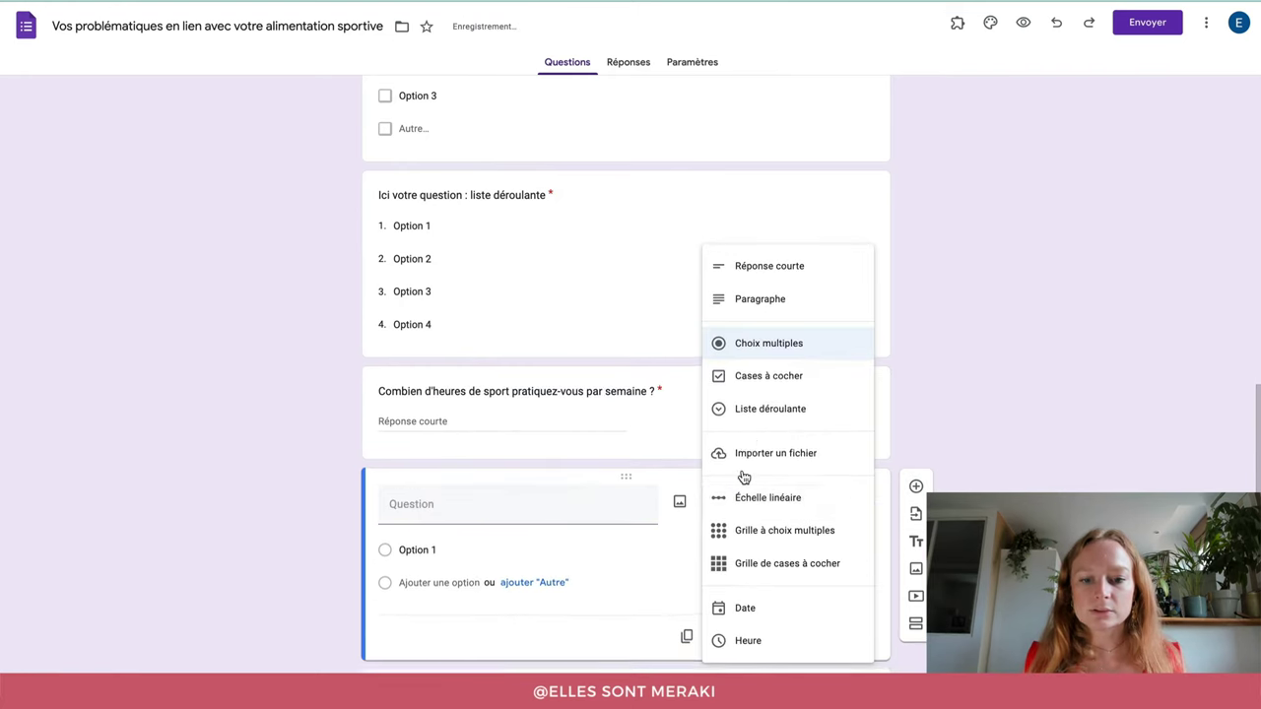
{"action": "left_click", "coordinate": [740, 308]}
- Title the paragraph question "Précisez quels types de sports pratiquez-vous, combien de fois par semaine...."
{"action": "left_click", "coordinate": [493, 509]}
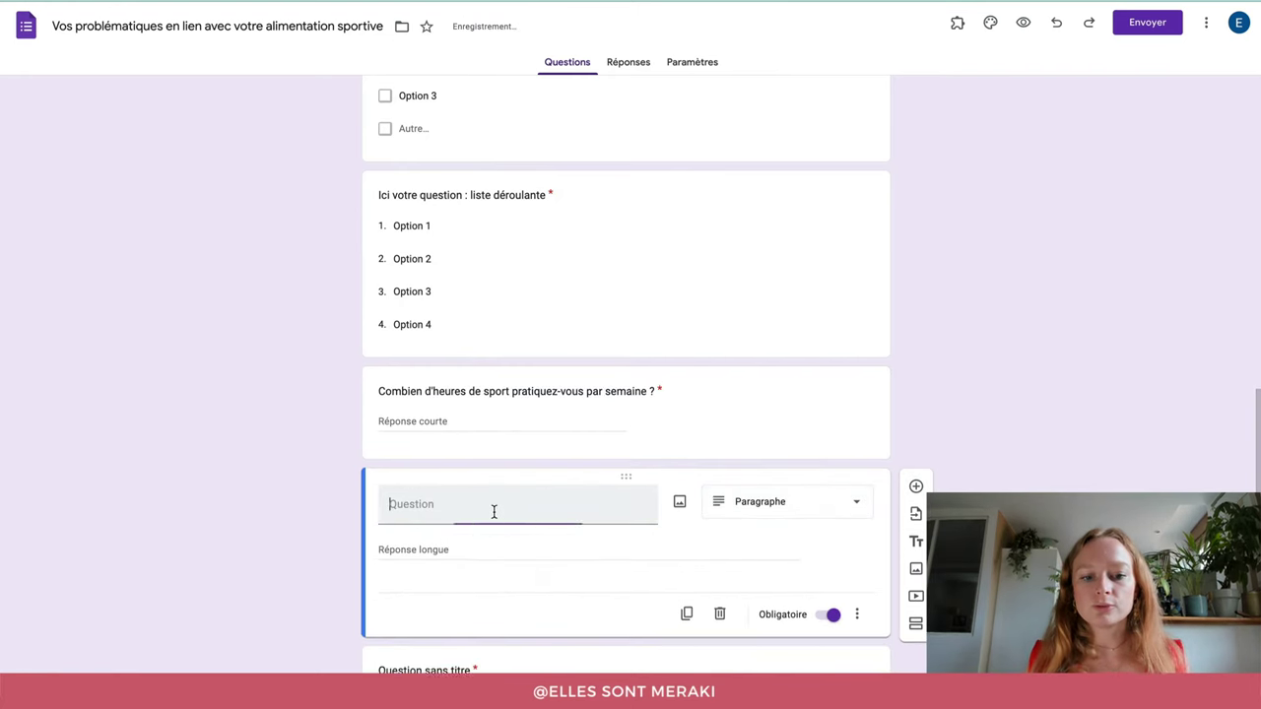
{"action": "type", "text": "Précisd"}
{"action": "key", "text": "BackSpace"}
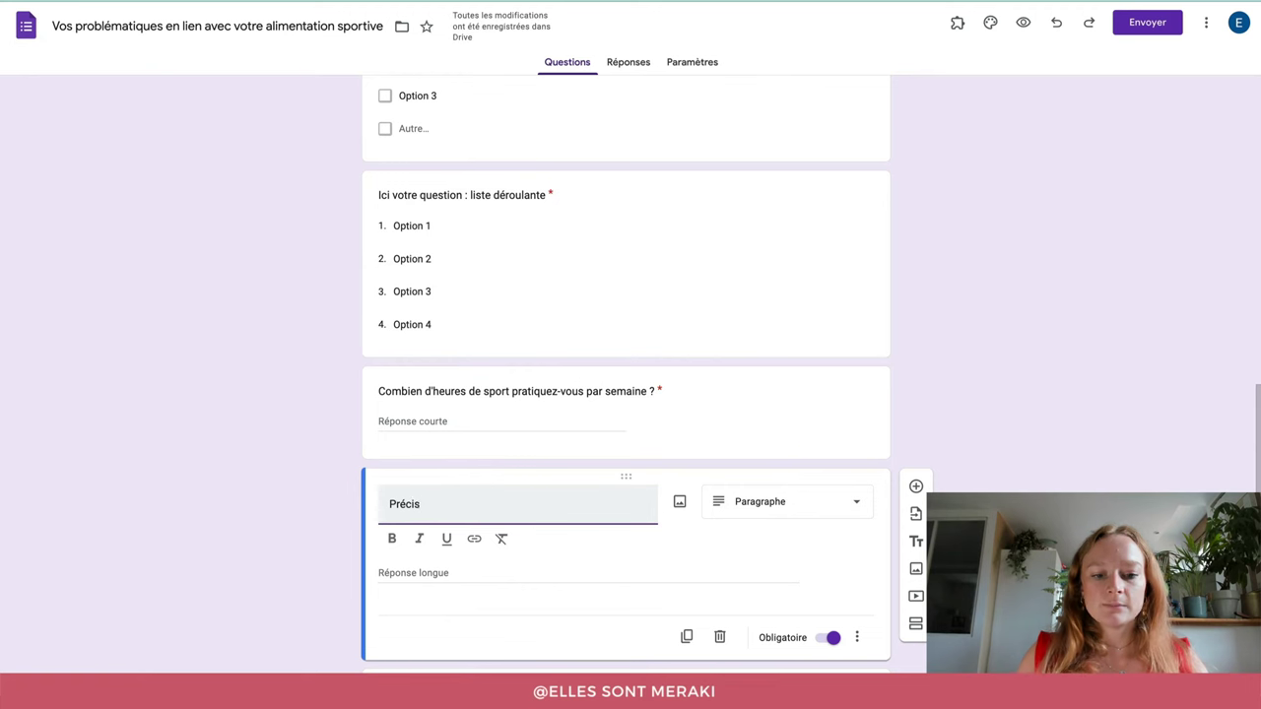
{"action": "type", "text": "ez quel"}
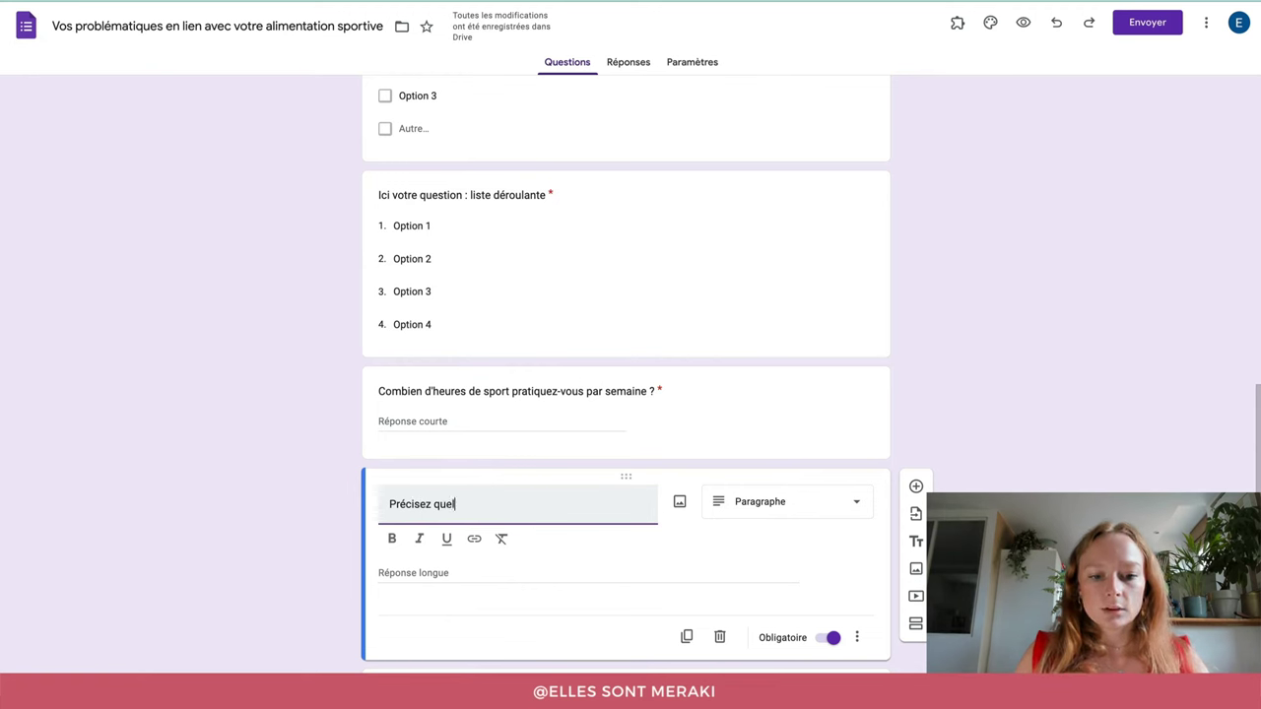
{"action": "type", "text": "s types de sport "}
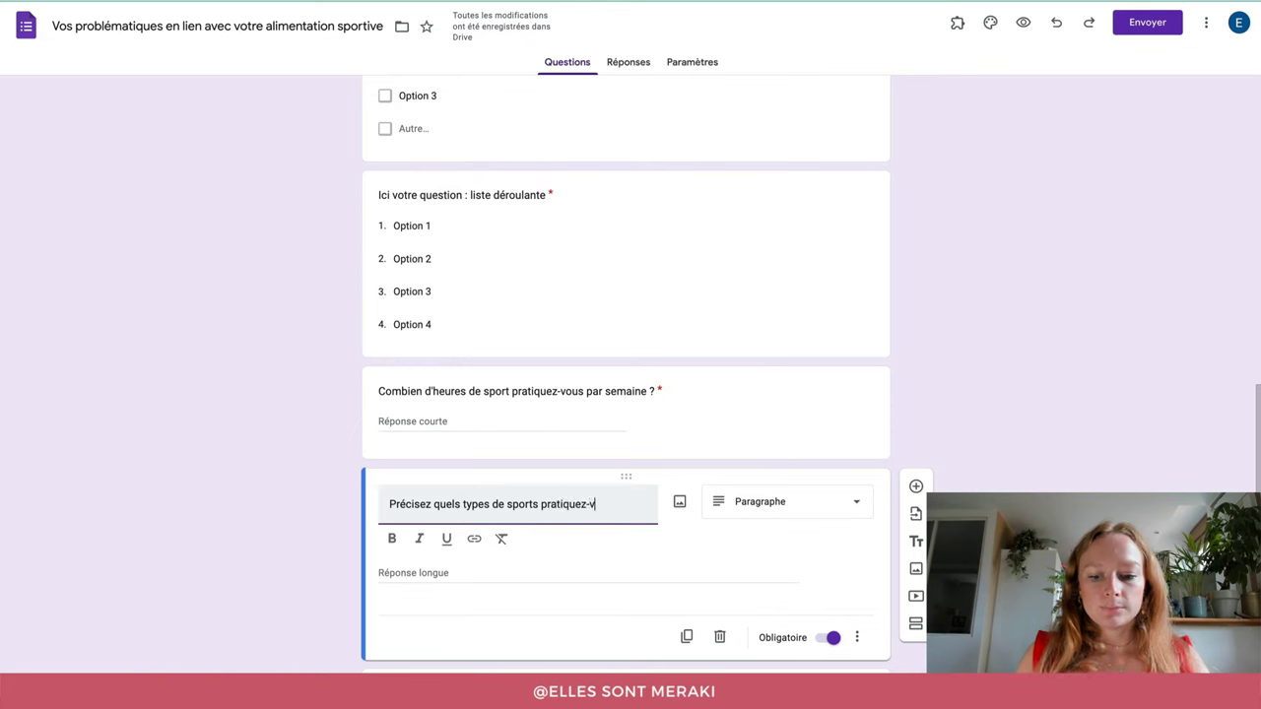
{"action": "type", "text": "s pratiquez-vous, "}
{"action": "type", "text": "combien de fo"}
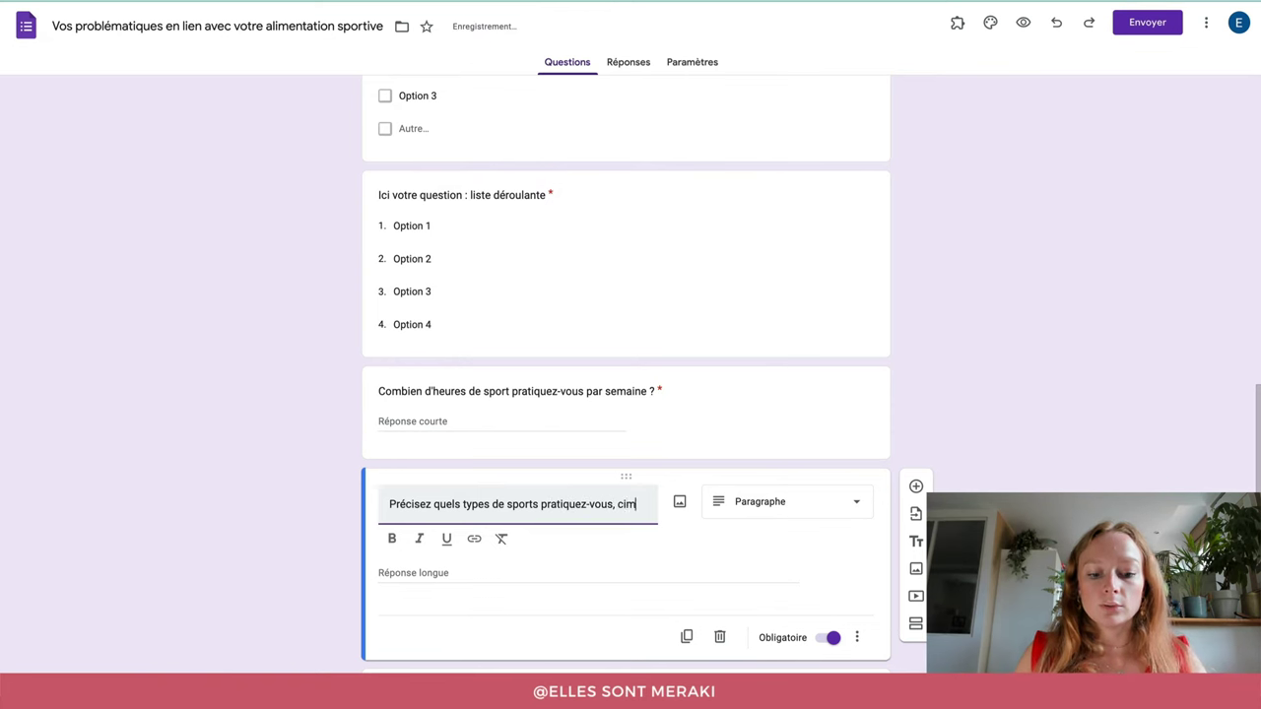
{"action": "type", "text": "is"}
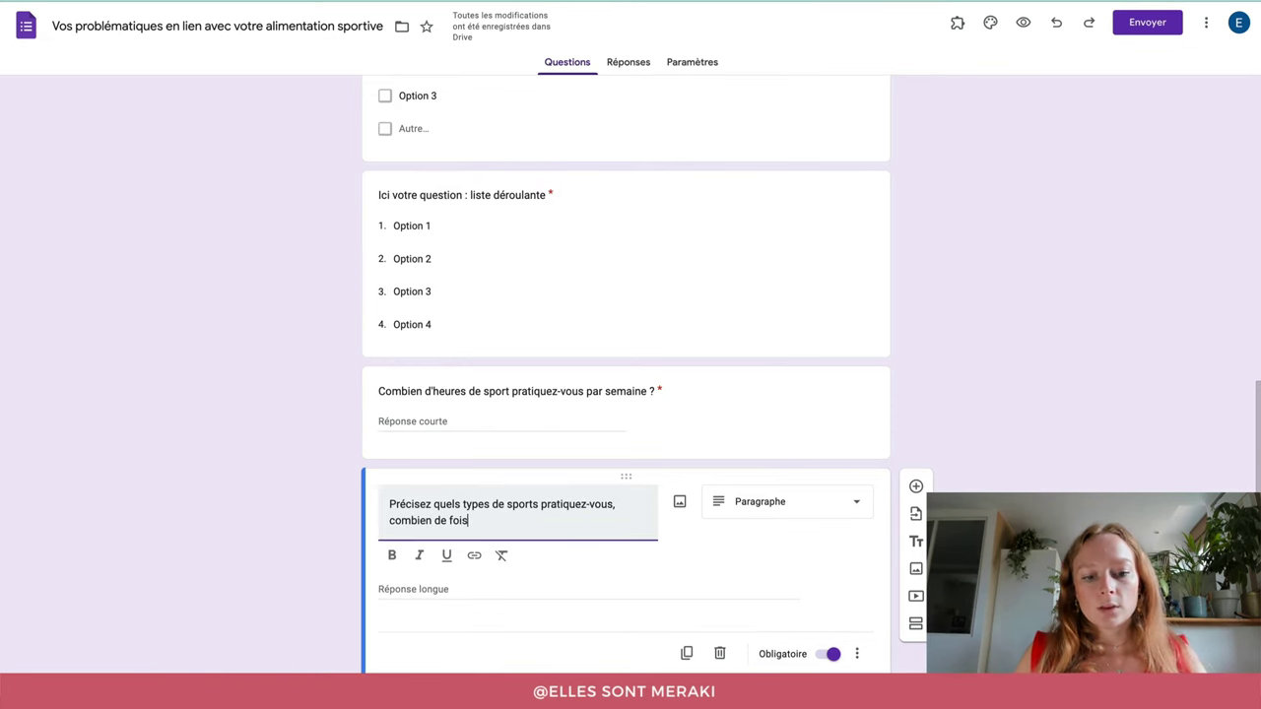
{"action": "type", "text": " par semain"}
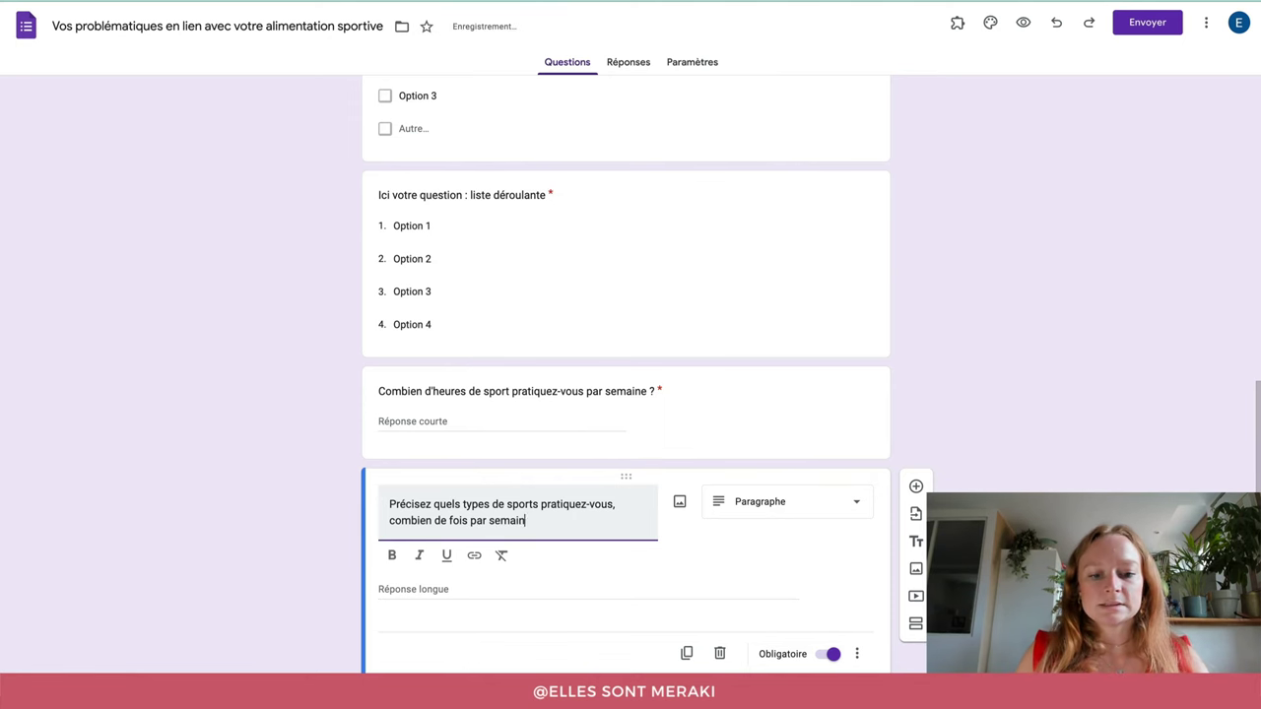
{"action": "type", "text": "e...."}
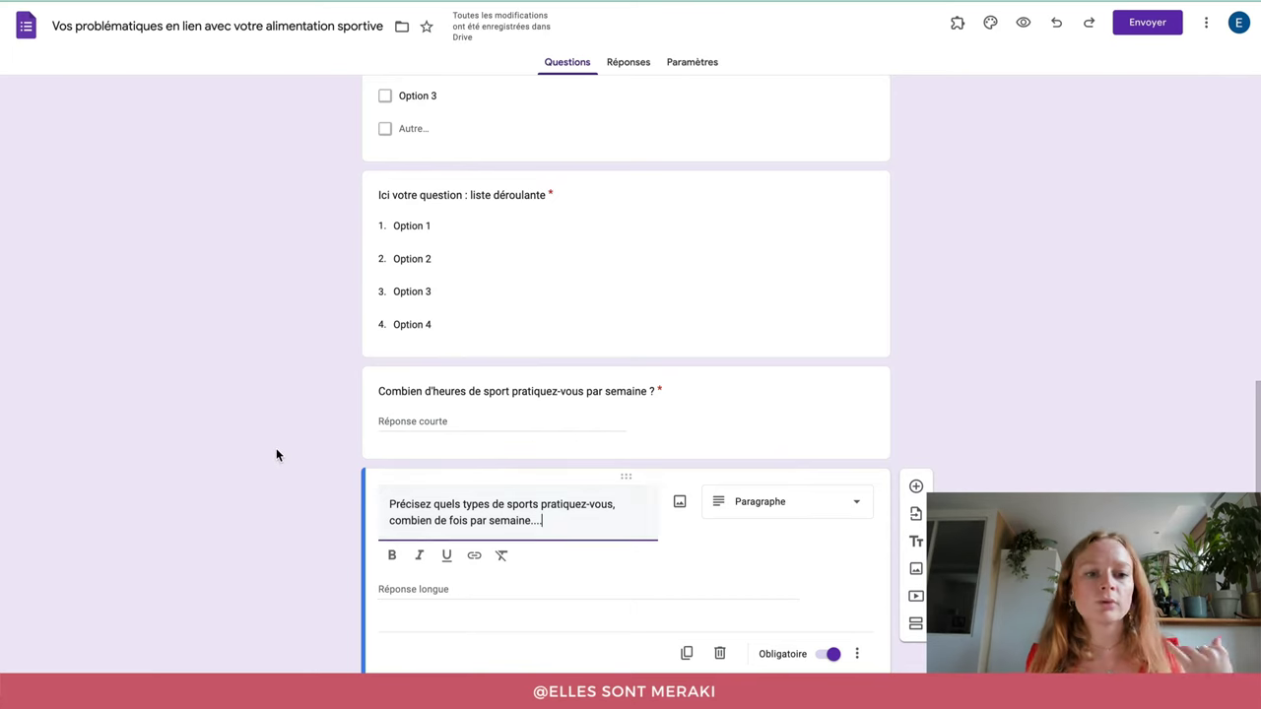
{"action": "scroll", "coordinate": [272, 456], "scroll_direction": "down", "scroll_amount": 1}
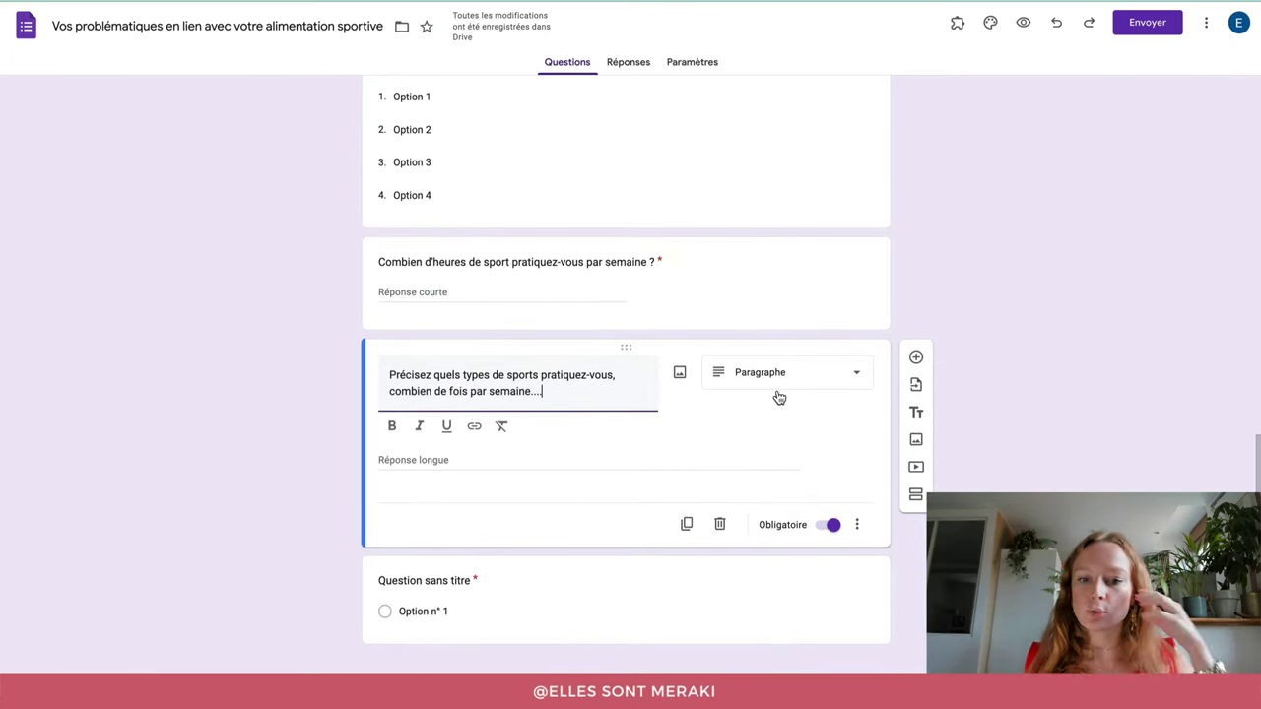
{"action": "left_click", "coordinate": [260, 456]}
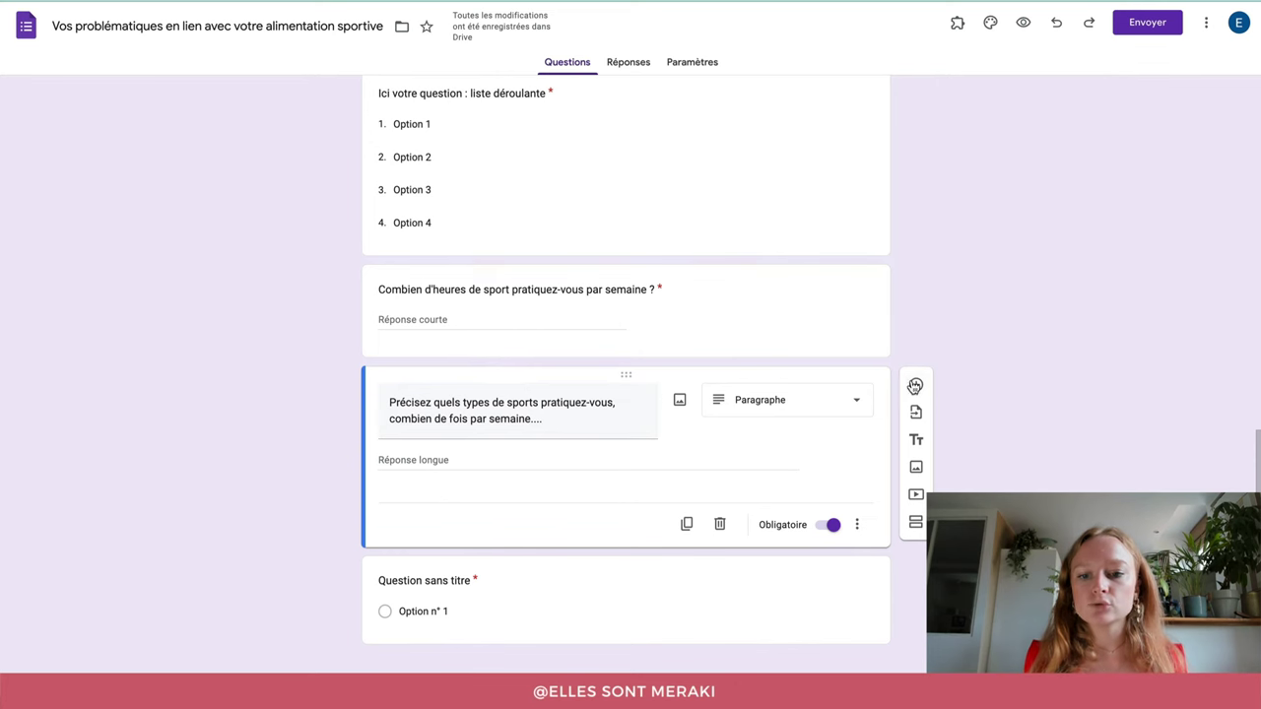
{"action": "scroll", "coordinate": [675, 448], "scroll_direction": "up", "scroll_amount": 5}
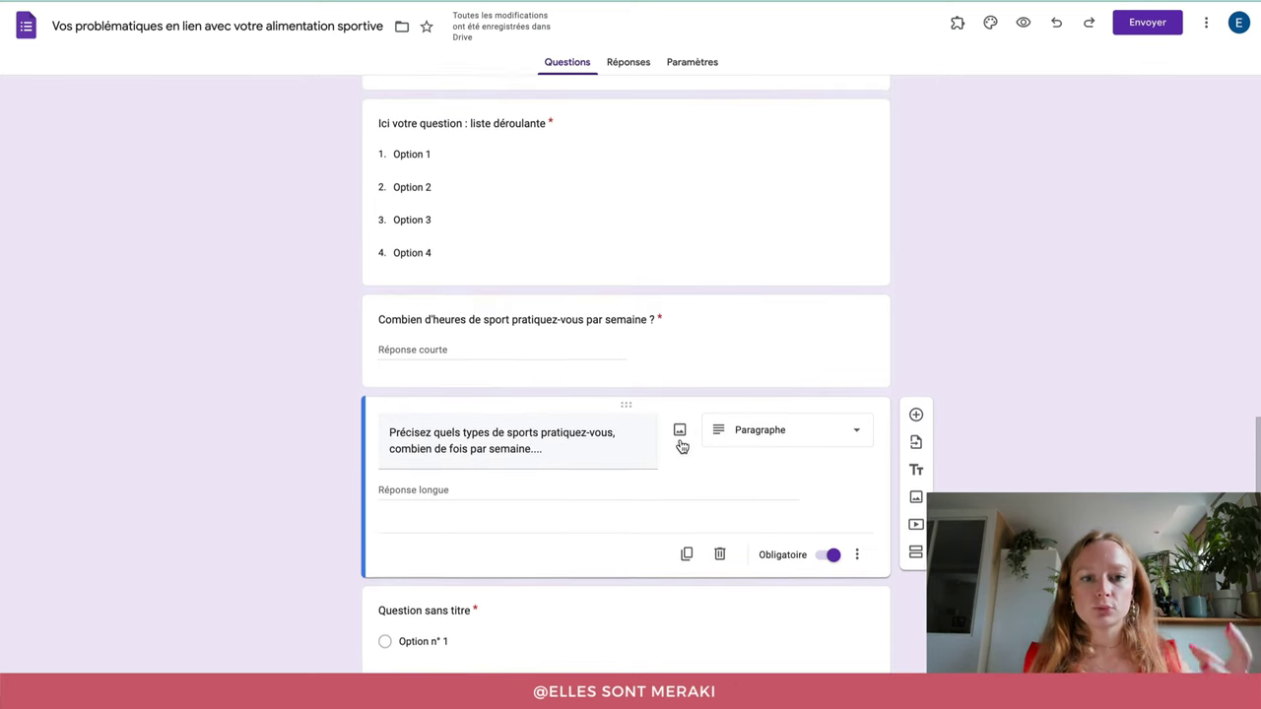
{"action": "scroll", "coordinate": [683, 445], "scroll_direction": "up", "scroll_amount": 2}
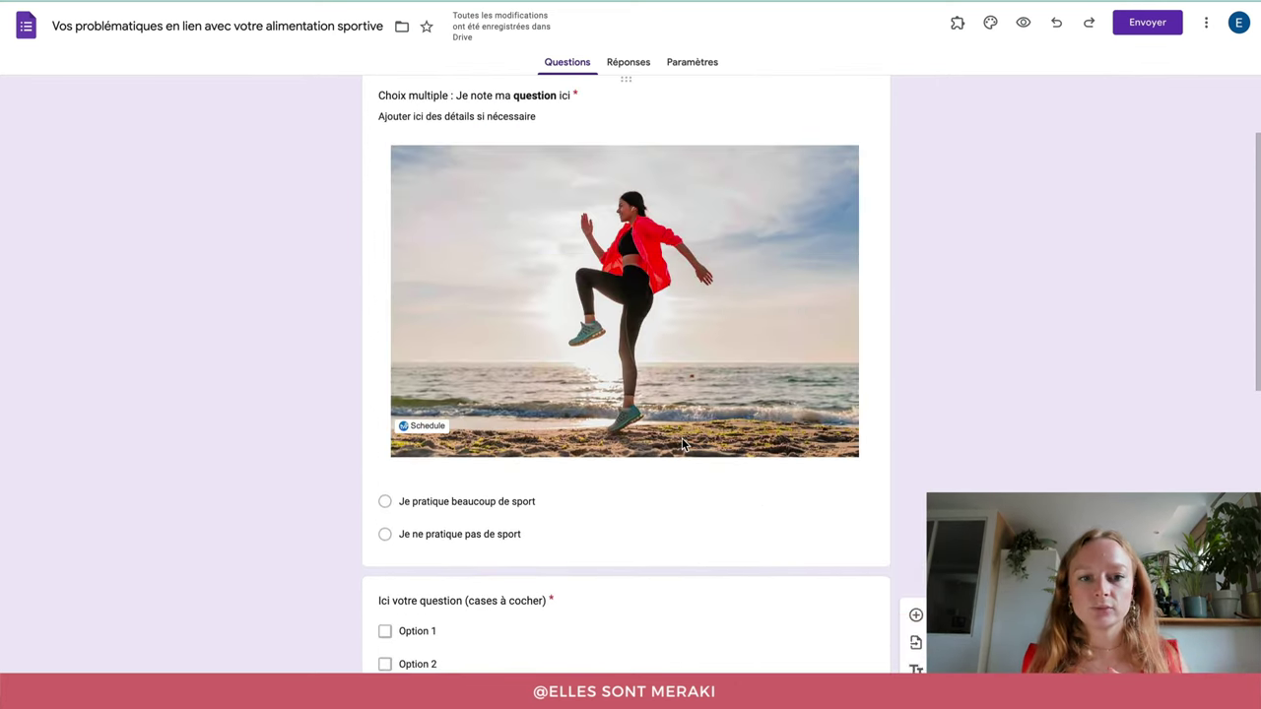
{"action": "scroll", "coordinate": [689, 443], "scroll_direction": "down", "scroll_amount": 2}
{"action": "scroll", "coordinate": [689, 442], "scroll_direction": "down", "scroll_amount": 1}
{"action": "scroll", "coordinate": [684, 456], "scroll_direction": "down", "scroll_amount": 2}
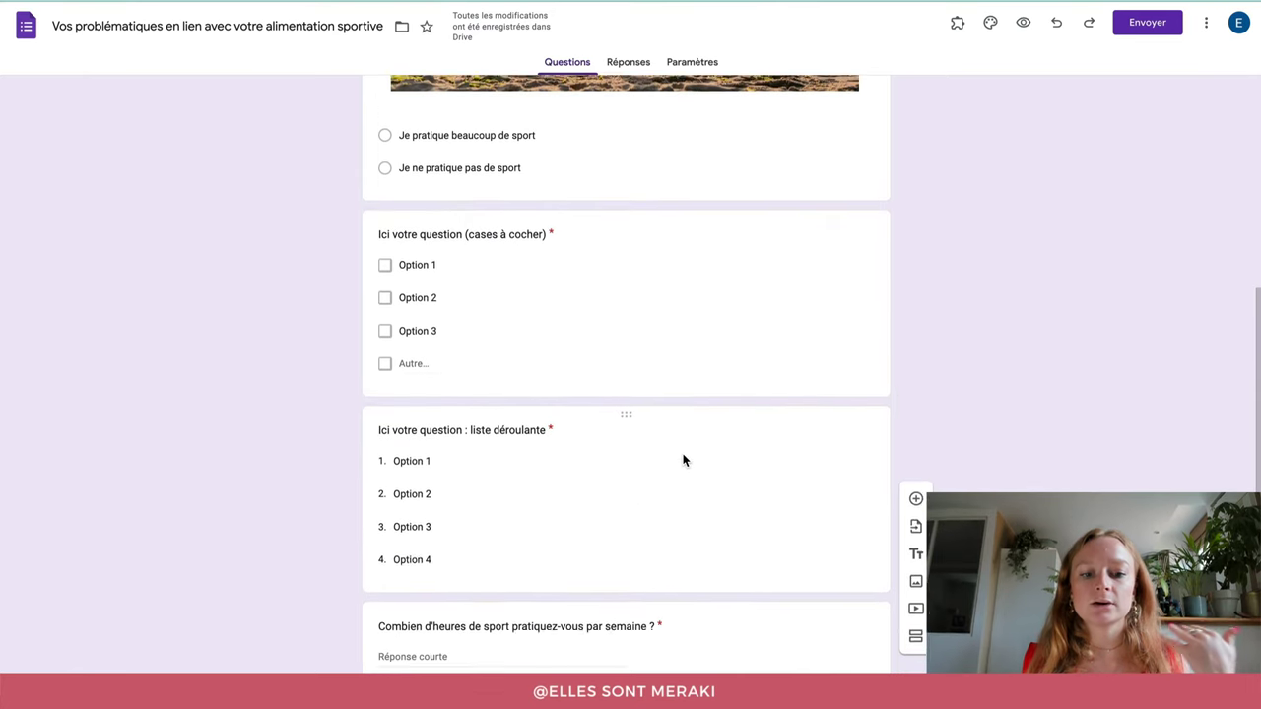
{"action": "scroll", "coordinate": [684, 460], "scroll_direction": "down", "scroll_amount": 3}
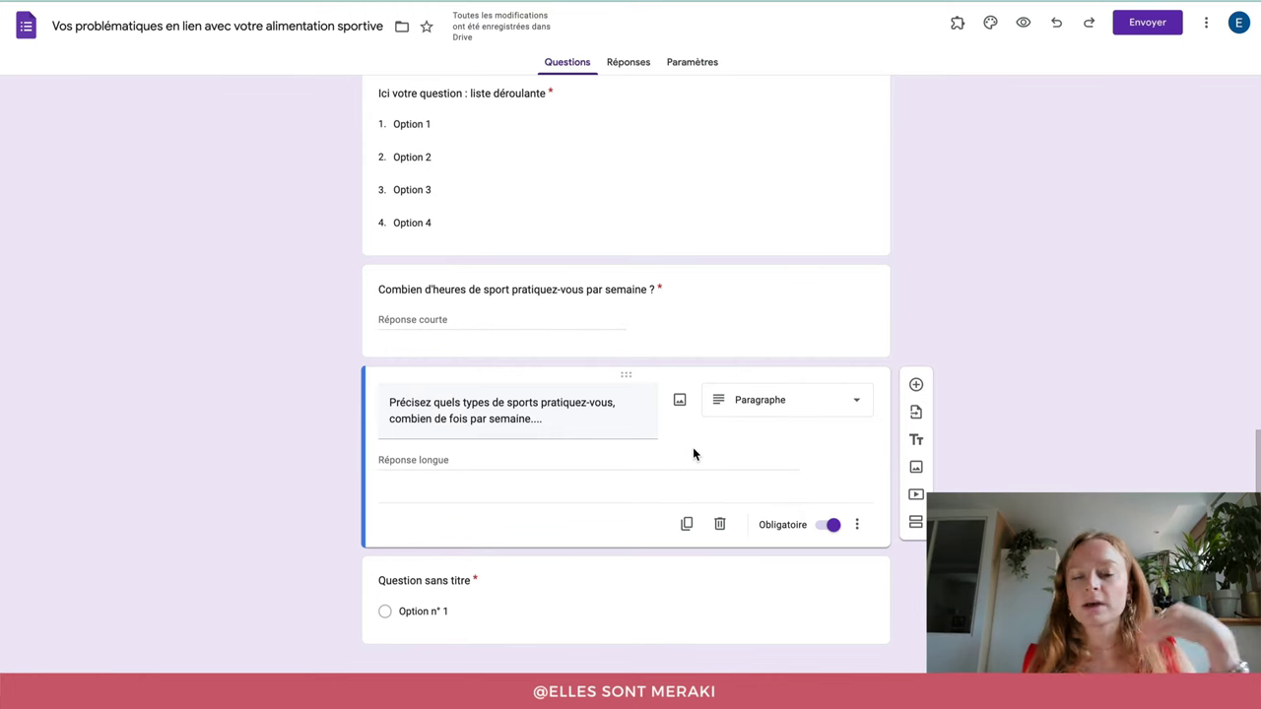
- Add a question below the paragraph question, try the "Importer un fichier" type and set it to "Échelle linéaire"
{"action": "left_click", "coordinate": [916, 386]}
{"action": "left_click", "coordinate": [768, 365]}
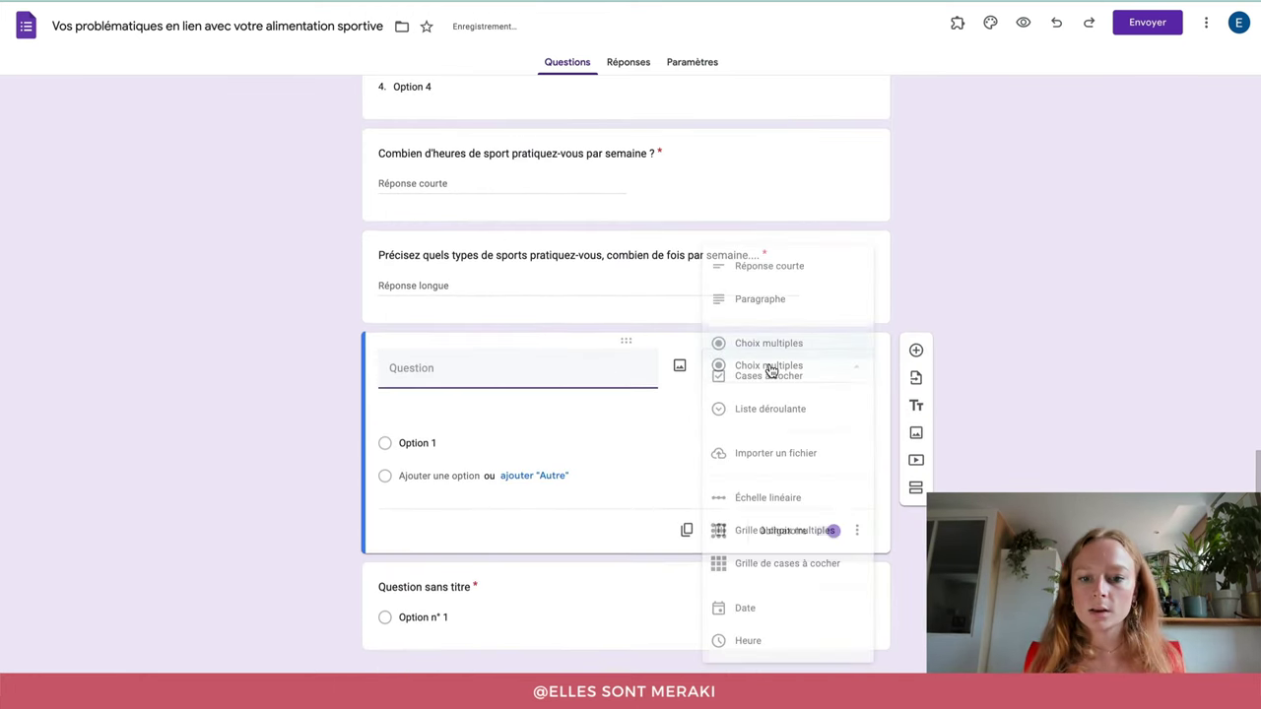
{"action": "left_click", "coordinate": [749, 453]}
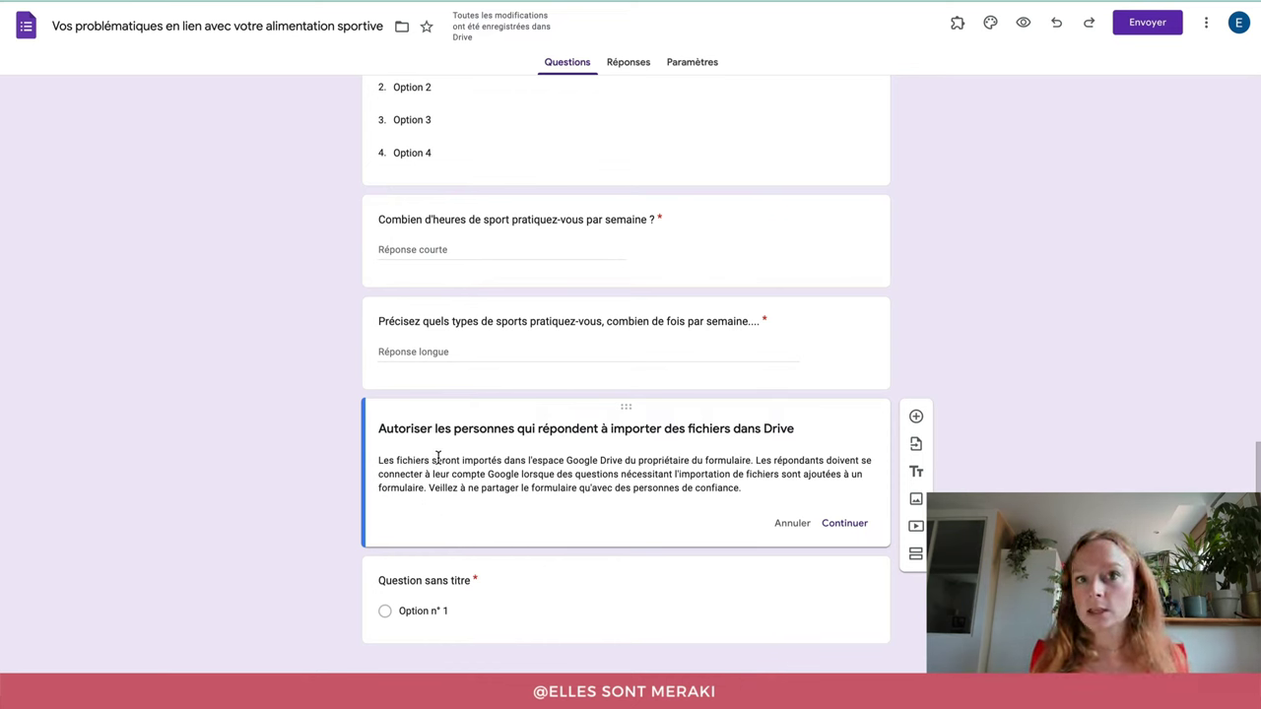
{"action": "left_click", "coordinate": [791, 523]}
{"action": "left_click", "coordinate": [860, 437]}
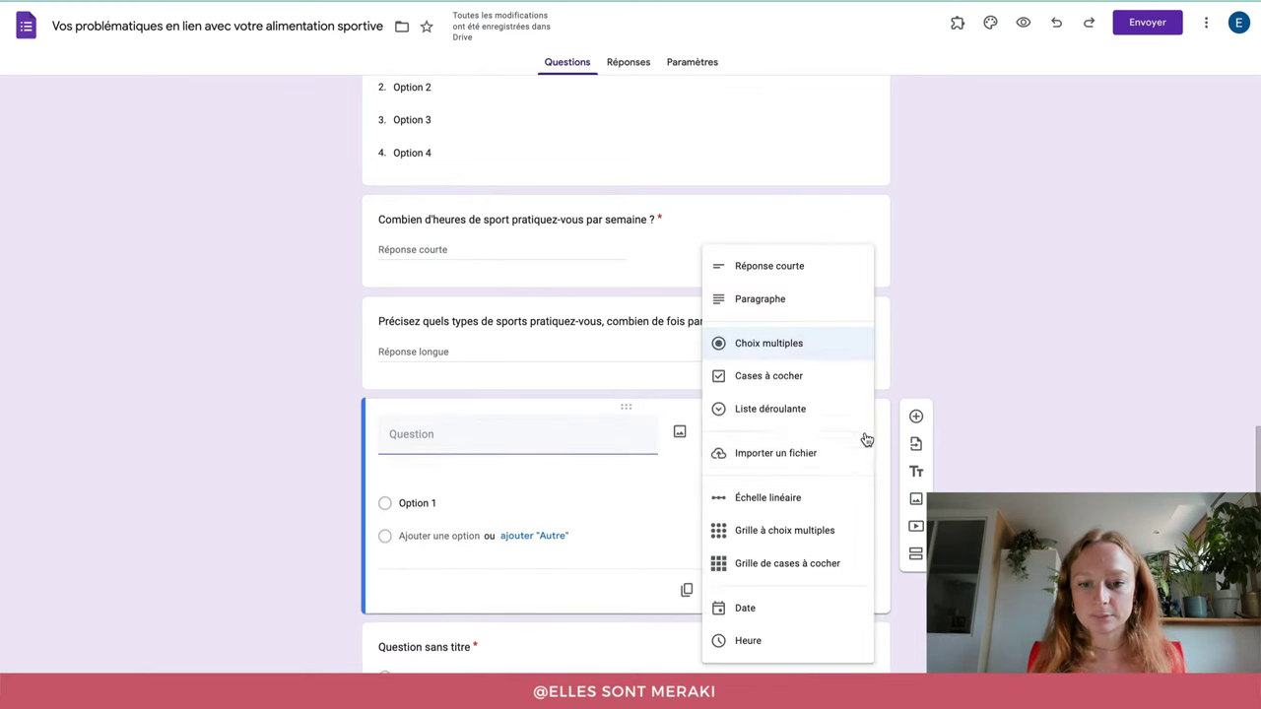
{"action": "left_click", "coordinate": [797, 508]}
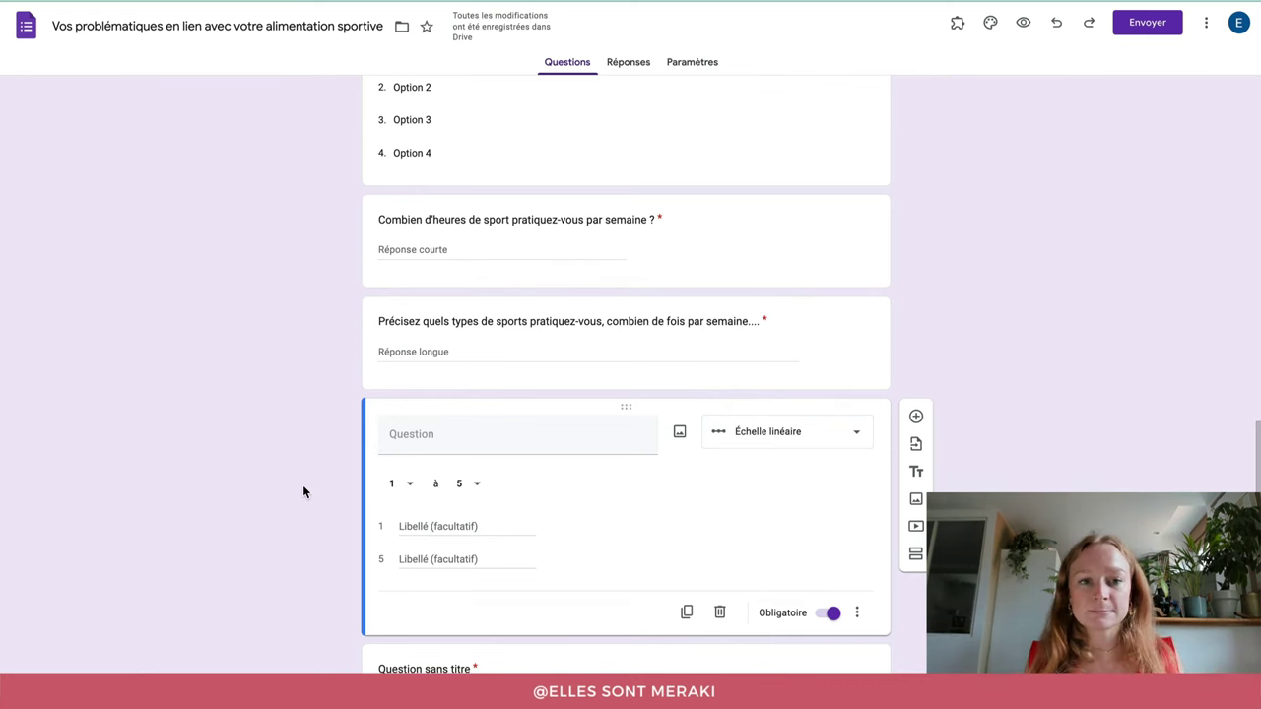
- Title the linear scale question "Sur une échelle de 1 à 10, comment vous sentez-vous aujourd'hui ?"
{"action": "left_click", "coordinate": [533, 421]}
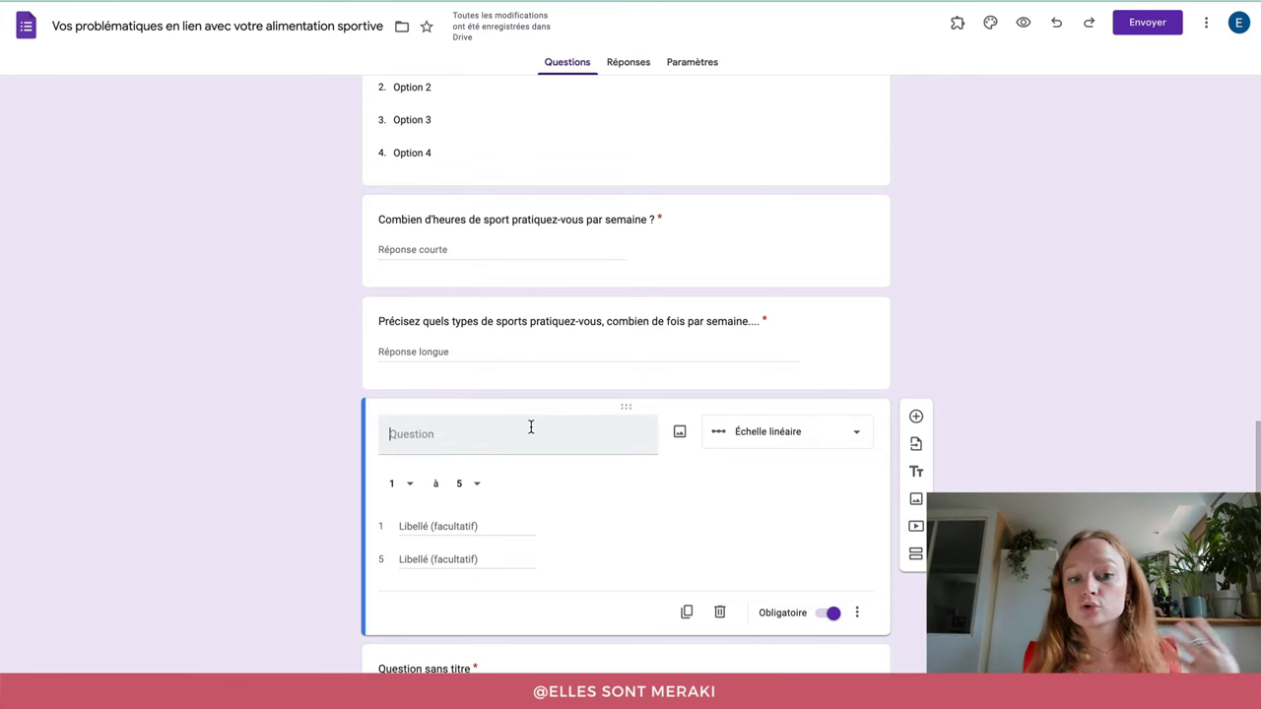
{"action": "type", "text": "Sur une échelled e"}
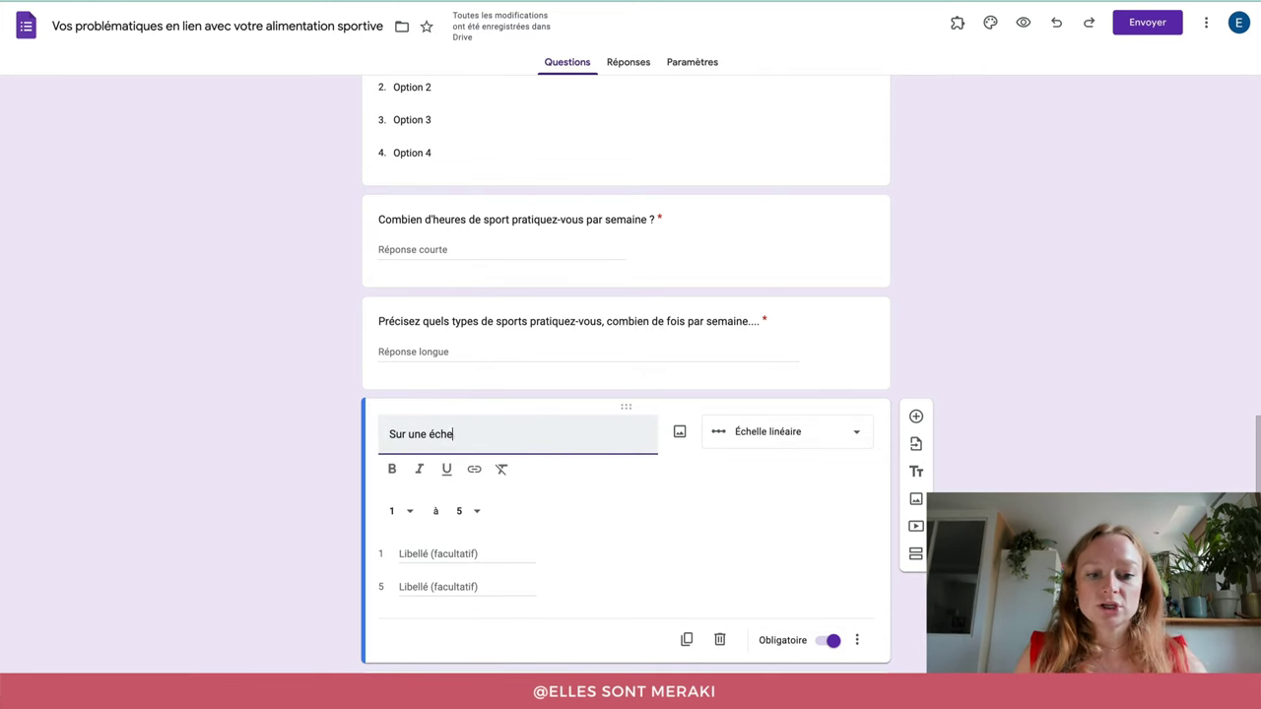
{"action": "key", "text": "BackSpace"}
{"action": "key", "text": "BackSpace"}
{"action": "key", "text": "BackSpace"}
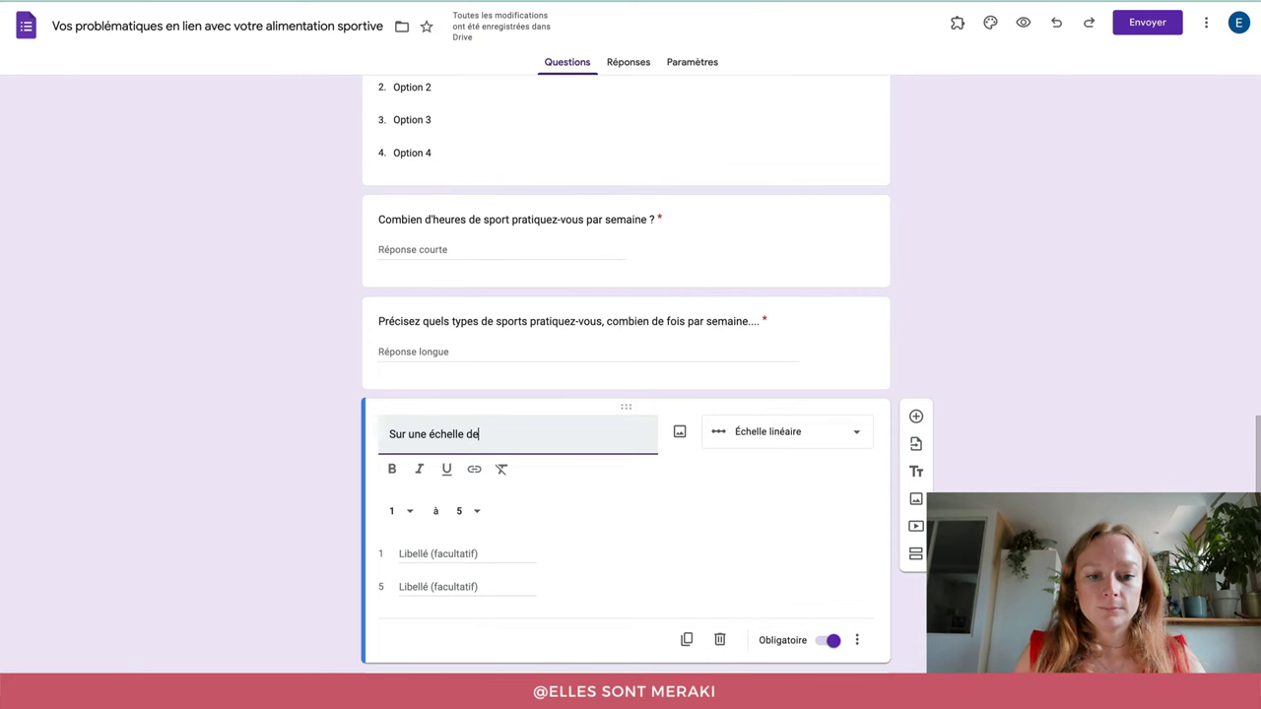
{"action": "type", "text": "à 10, commen"}
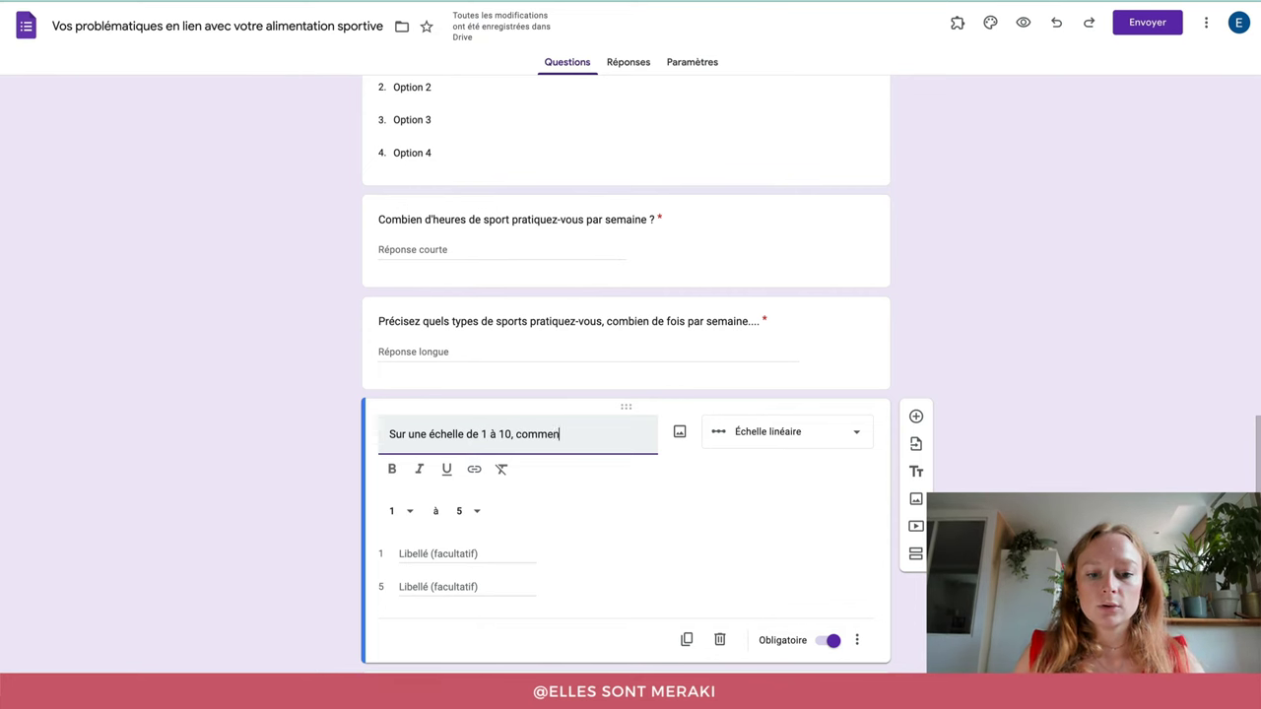
{"action": "type", "text": "t vous sentez-"}
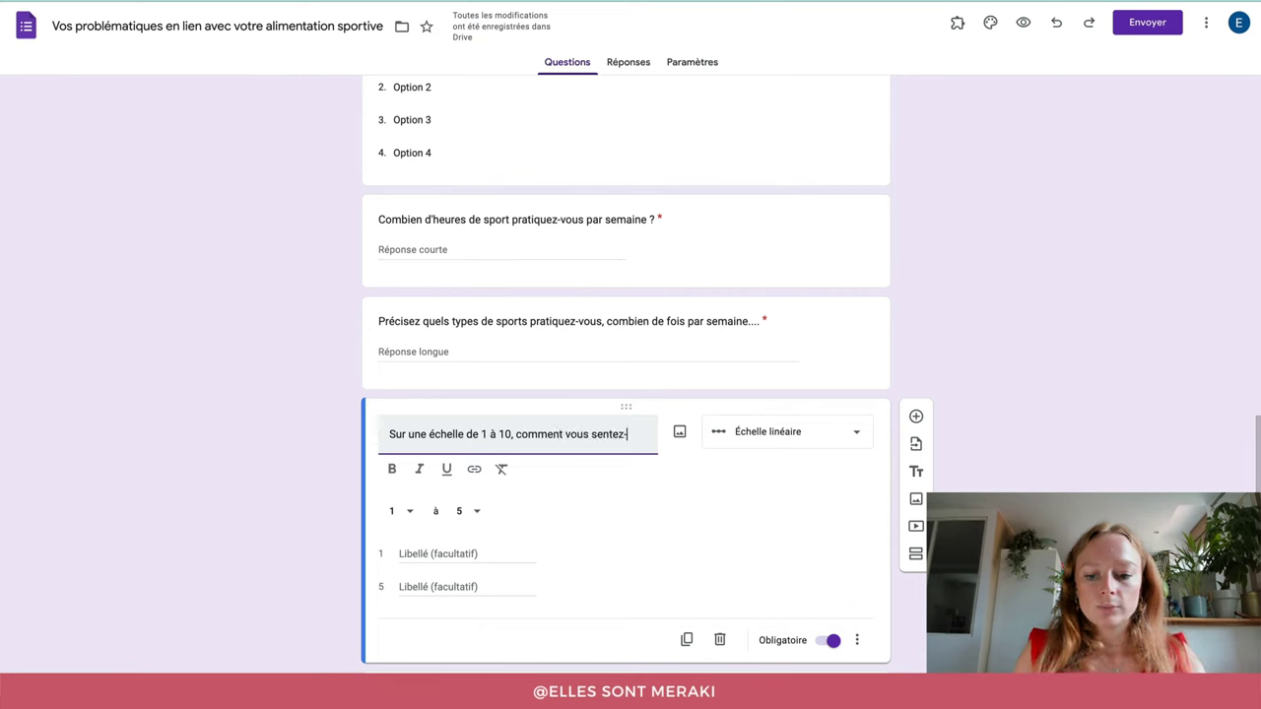
{"action": "type", "text": "vous aujourd'hui ?"}
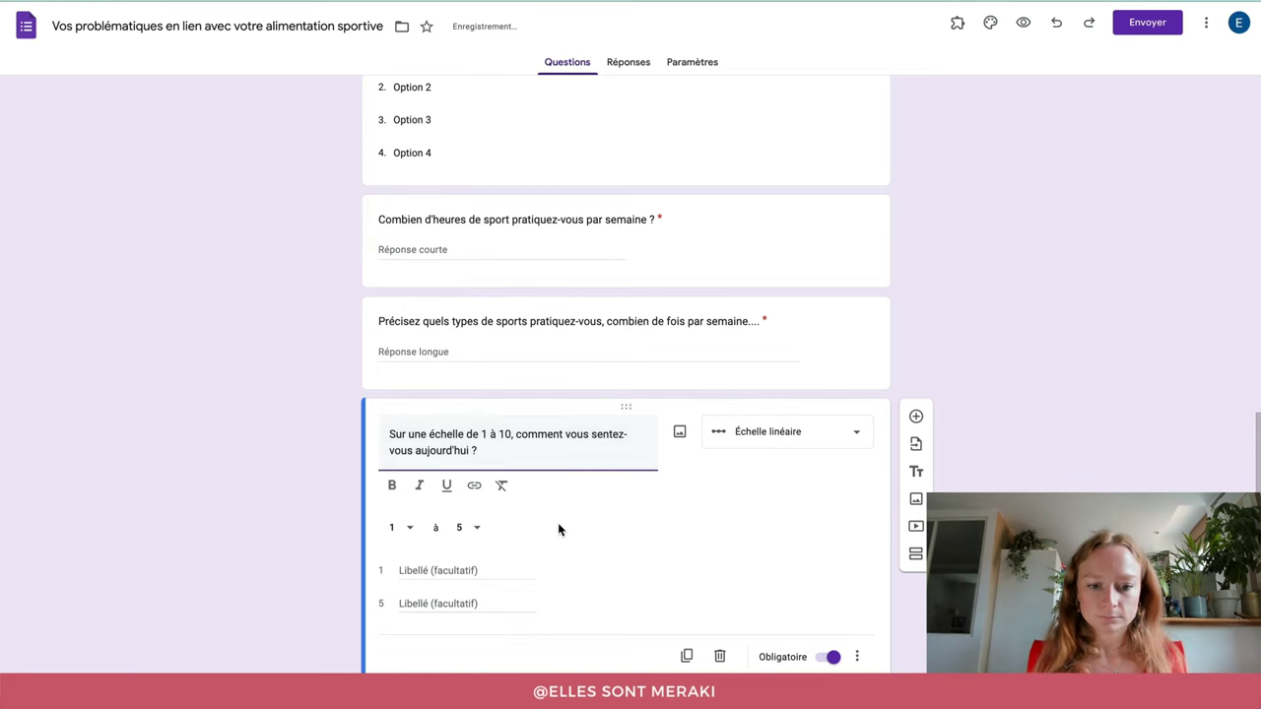
{"action": "scroll", "coordinate": [507, 403], "scroll_direction": "down", "scroll_amount": 1}
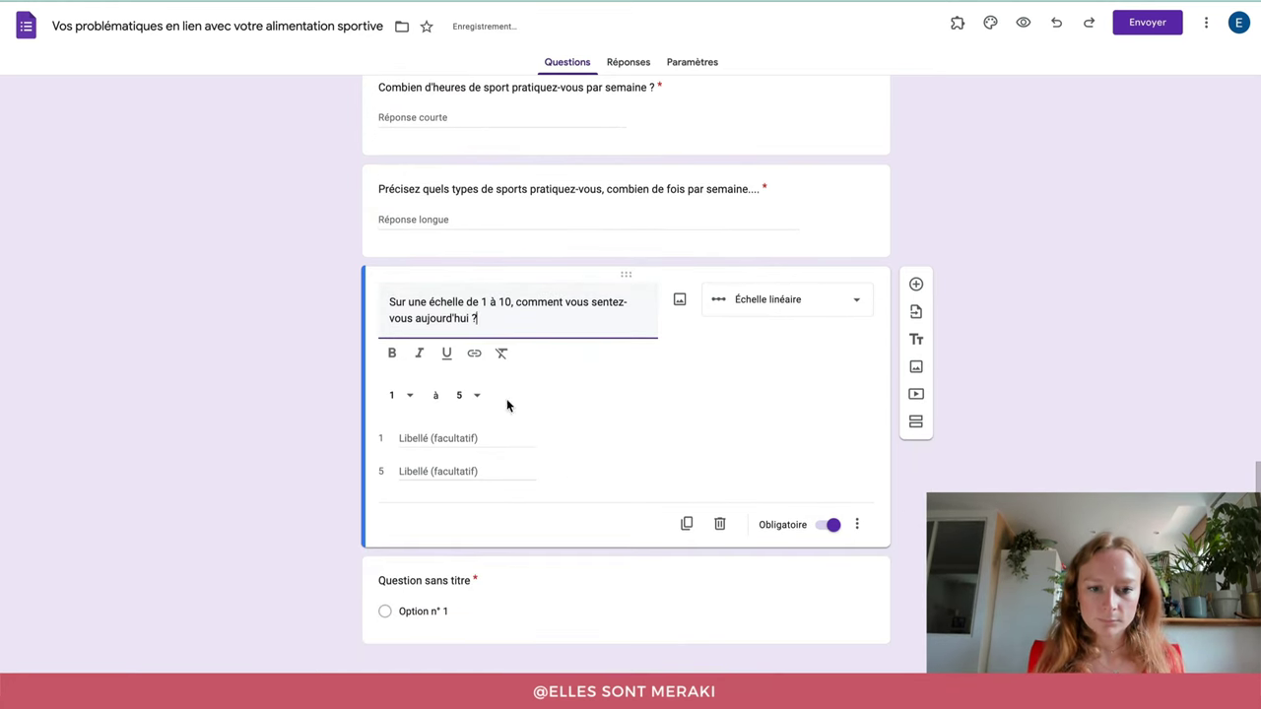
- Set the range of the linear scale question to run from 1 to 10
{"action": "left_click", "coordinate": [410, 396]}
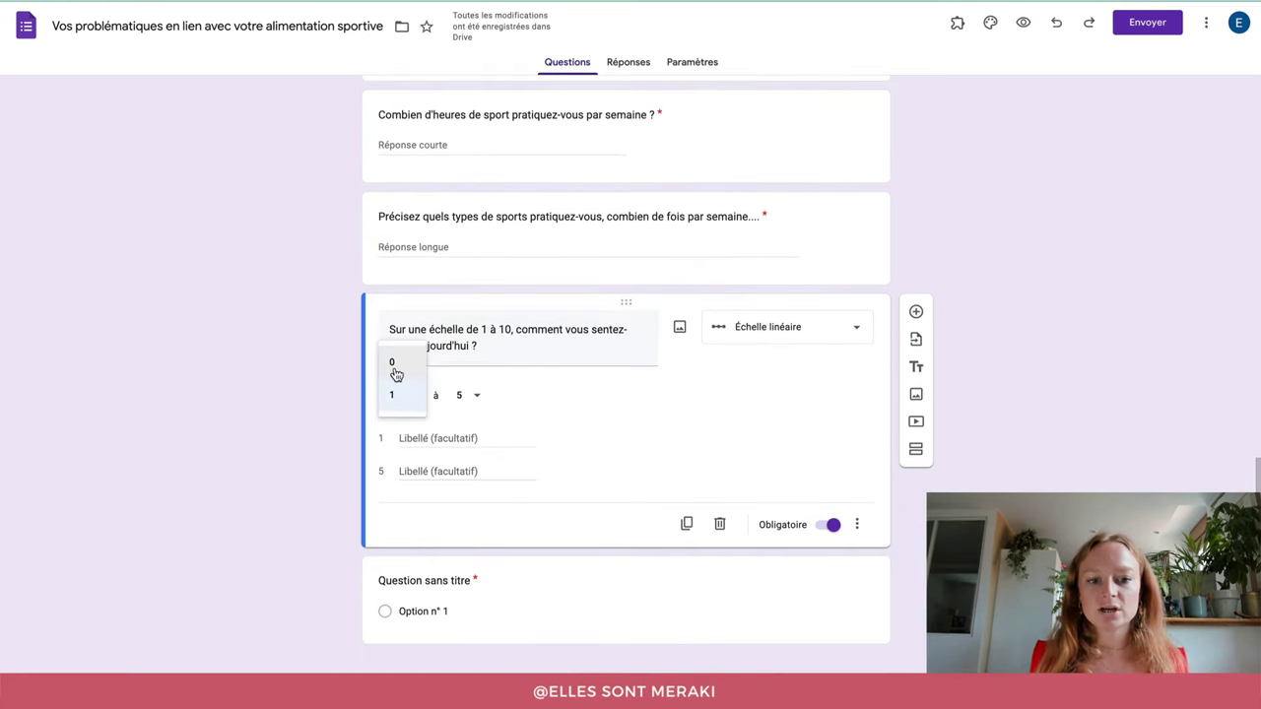
{"action": "left_click", "coordinate": [396, 373]}
{"action": "left_click", "coordinate": [400, 395]}
{"action": "left_click", "coordinate": [410, 426]}
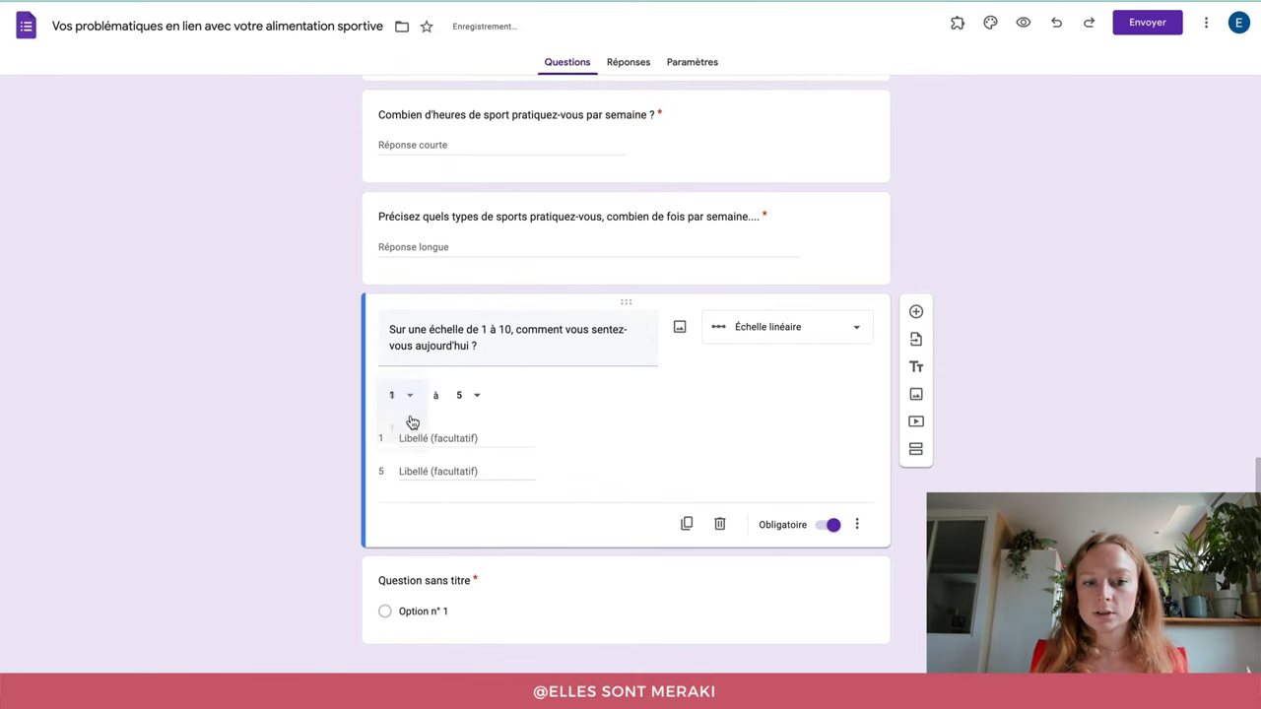
{"action": "left_click", "coordinate": [469, 396]}
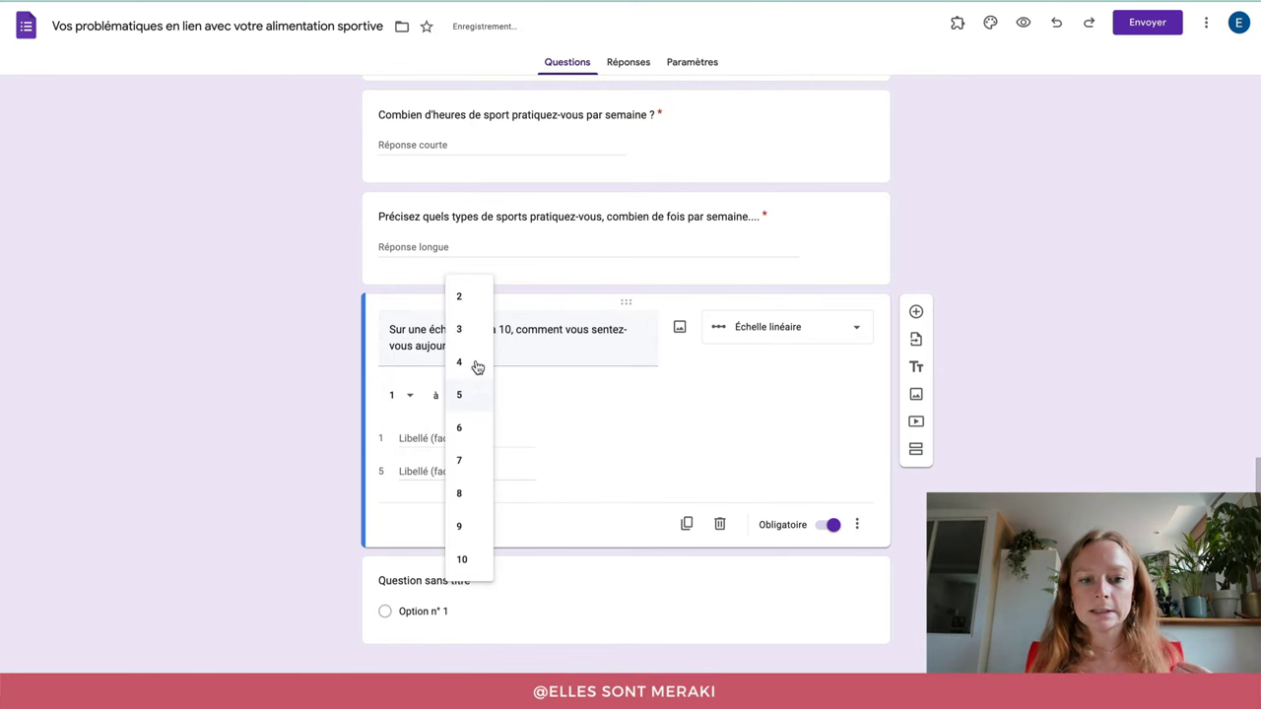
{"action": "left_click", "coordinate": [467, 559]}
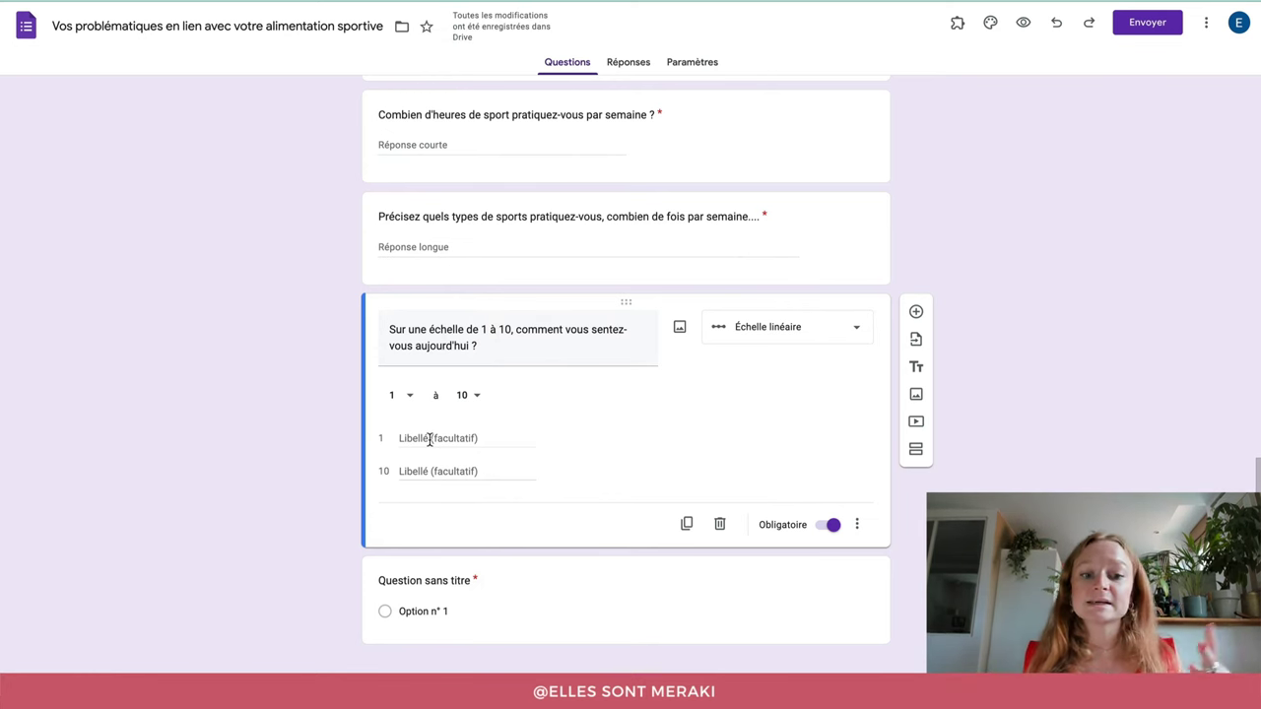
- Label the low end of the linear scale "Pas du tout bien" and the high end "En pleine forme !"
{"action": "left_click", "coordinate": [431, 439]}
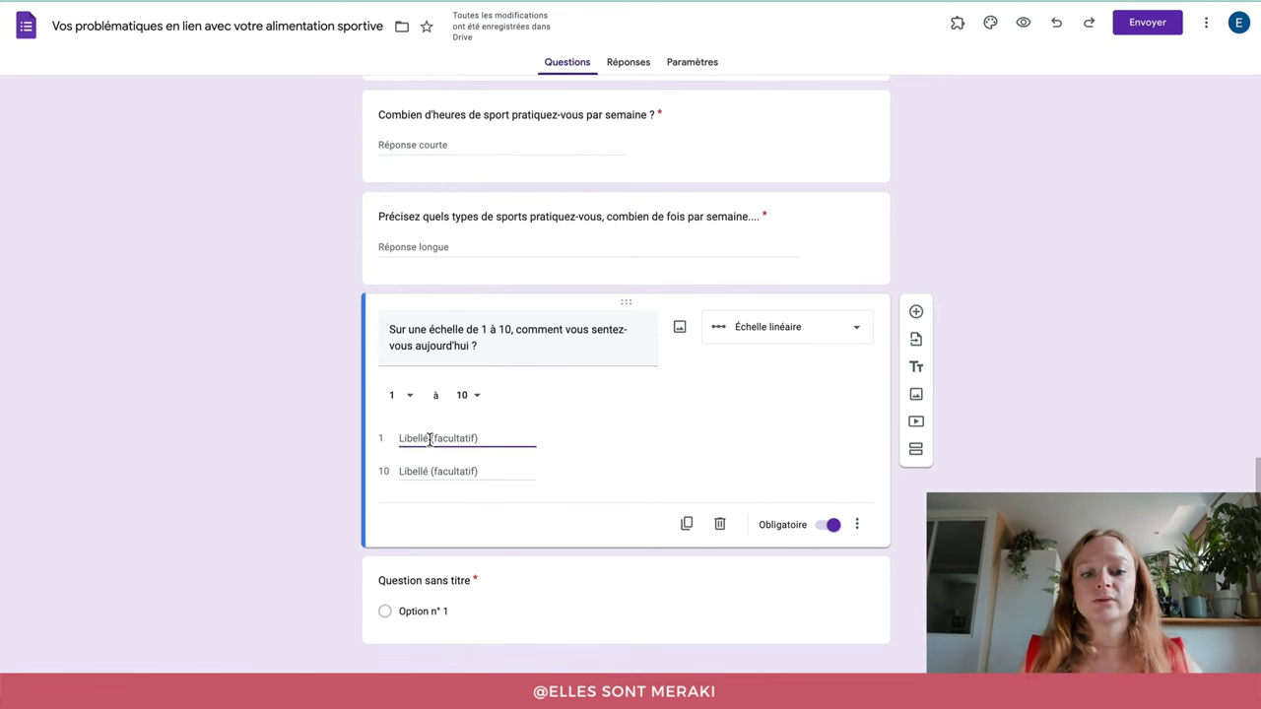
{"action": "type", "text": "Pas du t"}
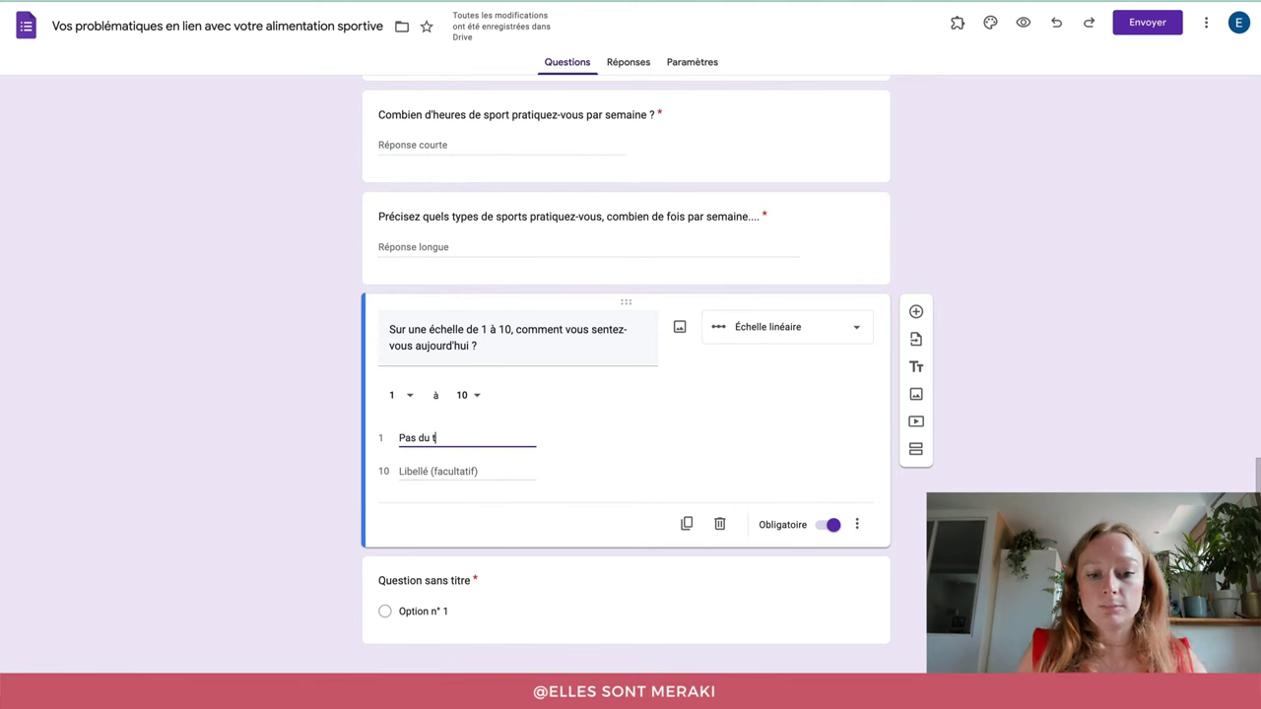
{"action": "type", "text": "out bien"}
{"action": "left_click", "coordinate": [399, 471]}
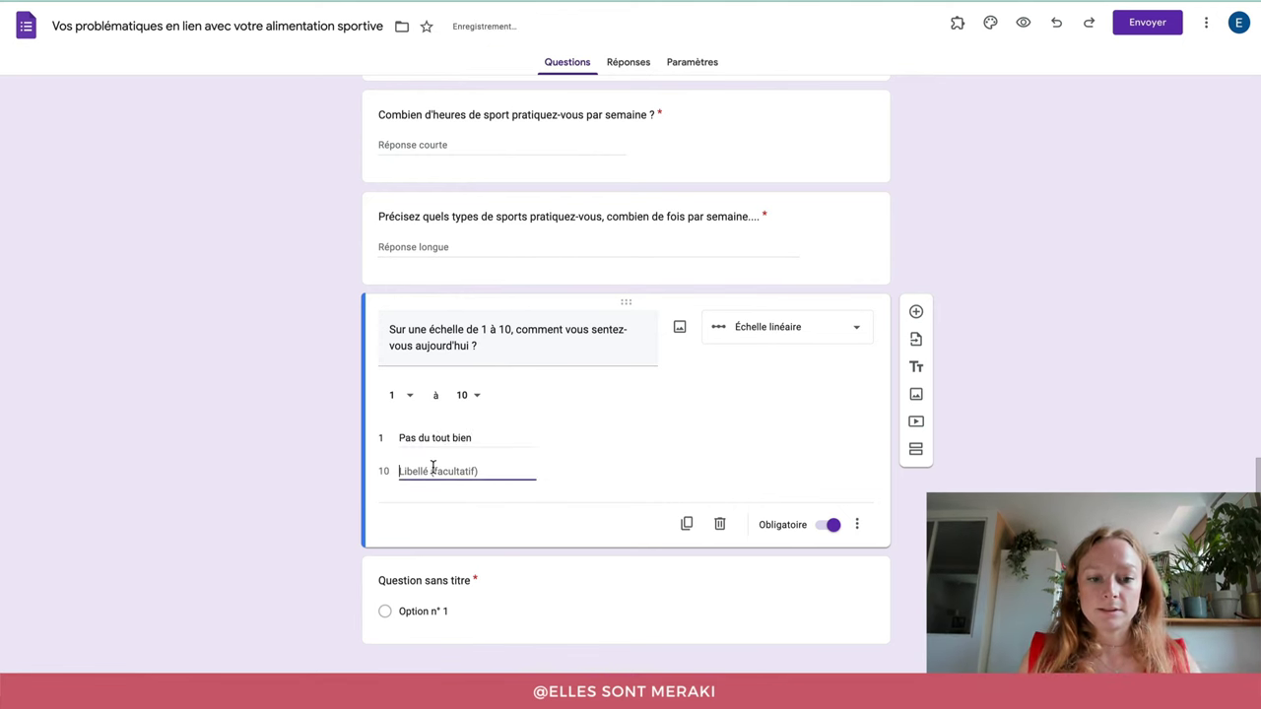
{"action": "type", "text": "En pleine forme "}
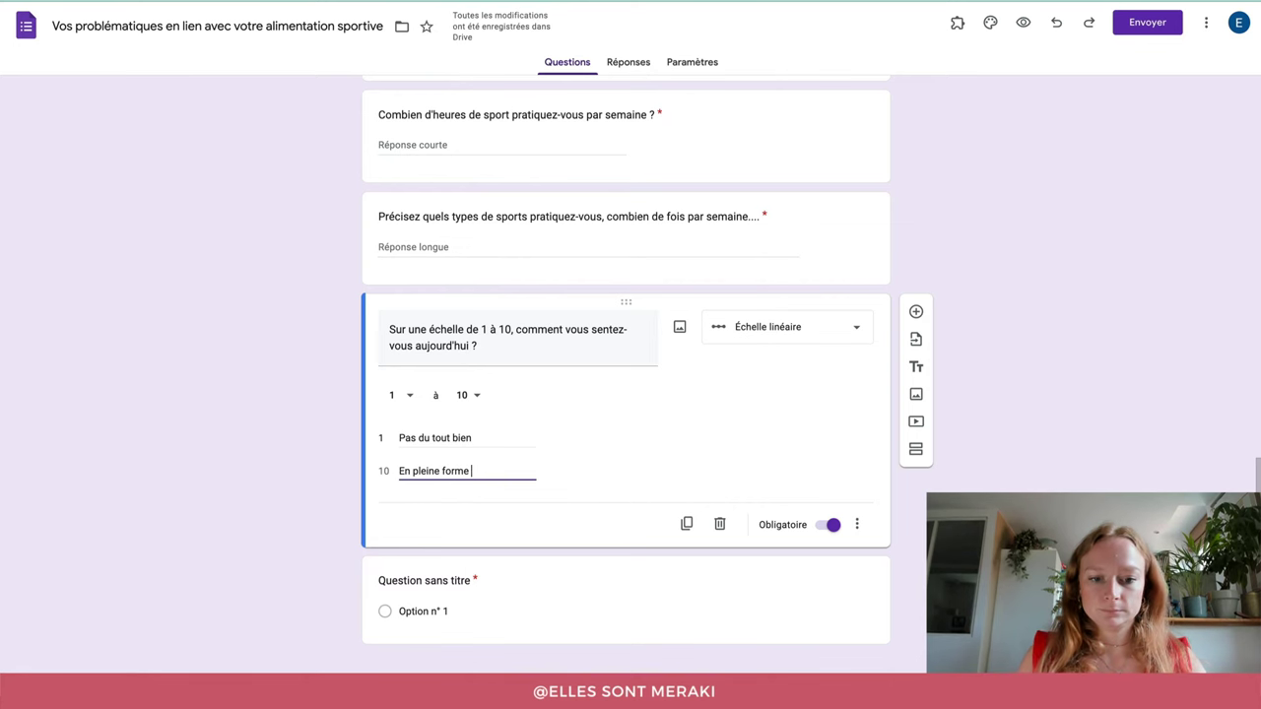
{"action": "type", "text": "!"}
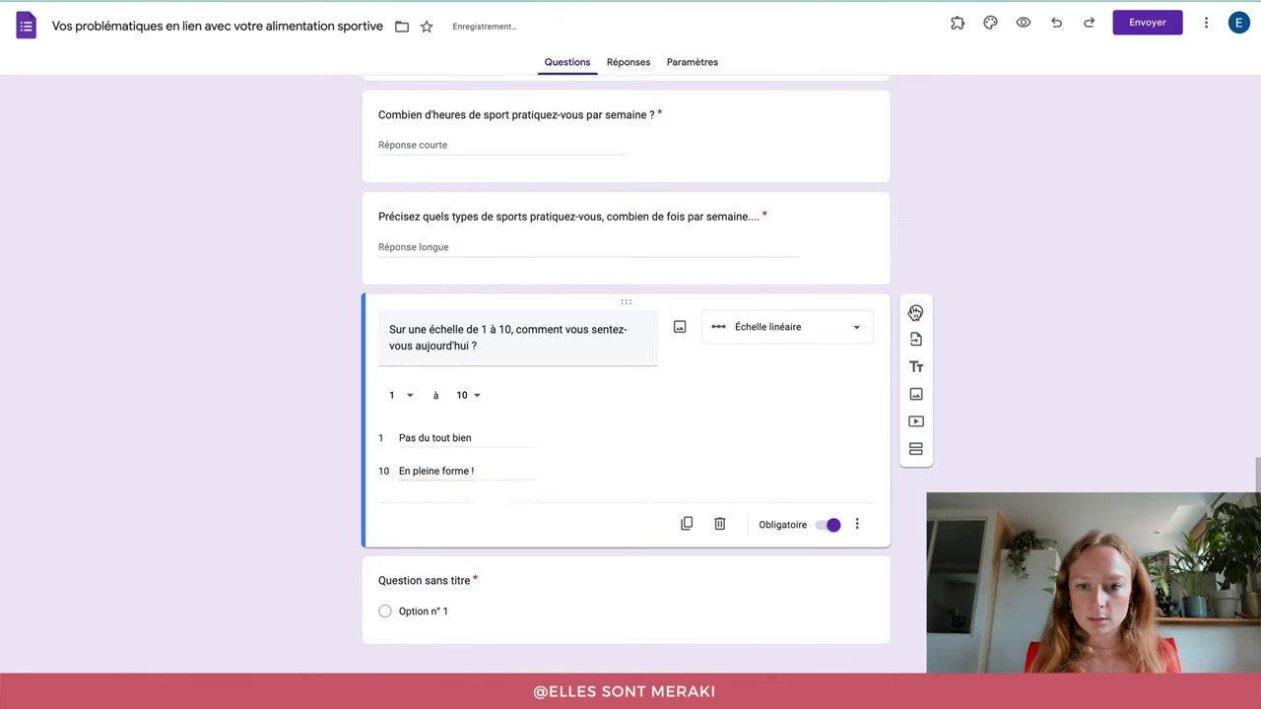
- Add a "Grille à choix multiples" question below the linear scale question, titled "Votre question ici : grille choix multiples"
{"action": "left_click", "coordinate": [916, 311]}
{"action": "left_click", "coordinate": [785, 469]}
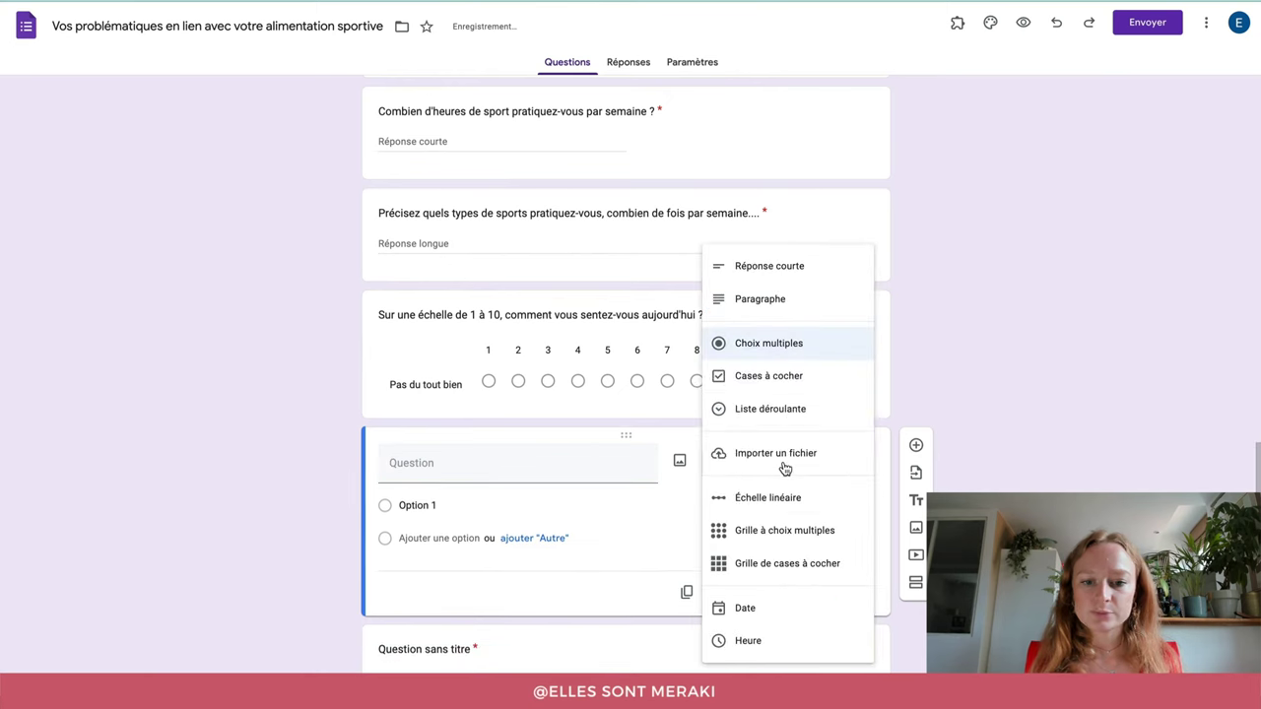
{"action": "left_click", "coordinate": [779, 532]}
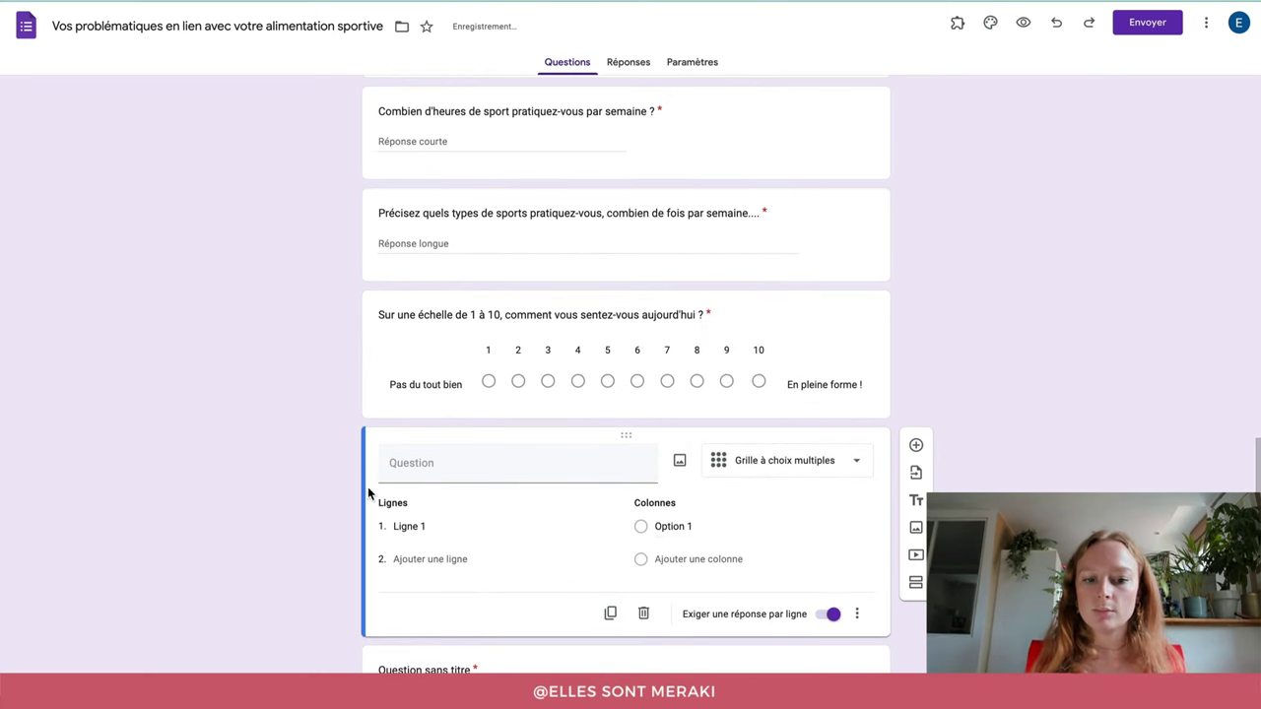
{"action": "scroll", "coordinate": [364, 487], "scroll_direction": "down", "scroll_amount": 1}
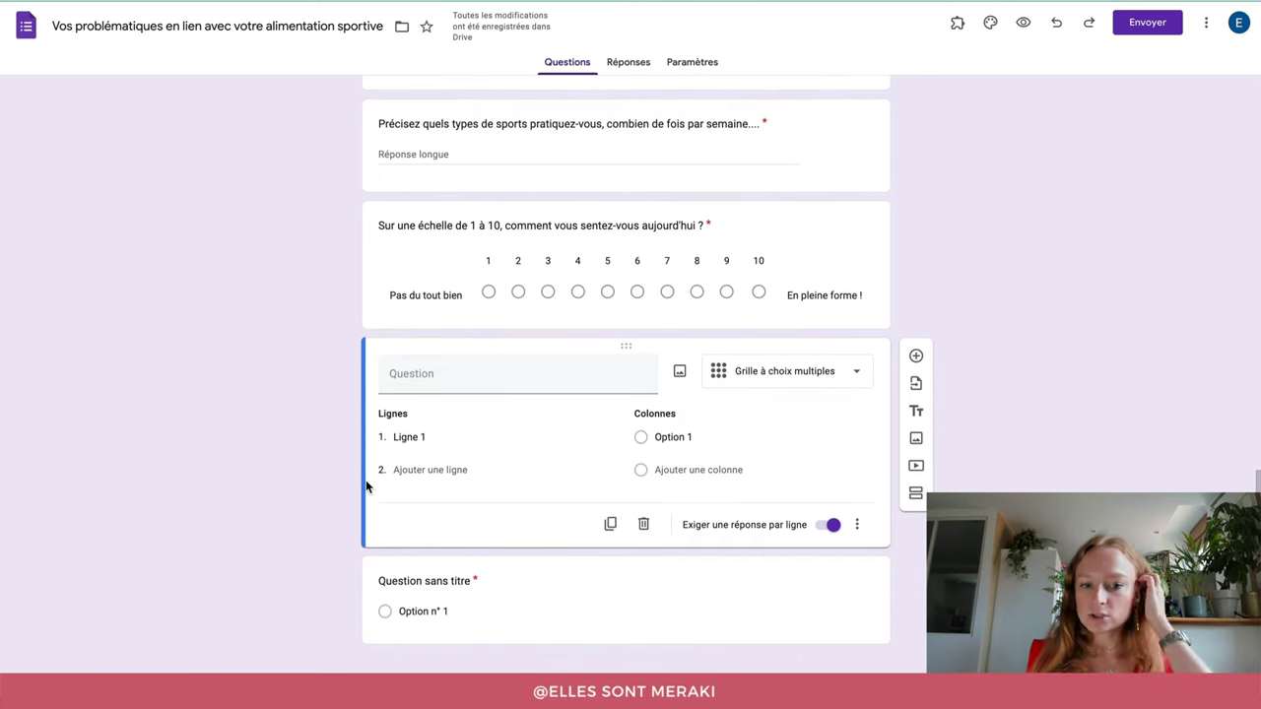
{"action": "left_click", "coordinate": [454, 377]}
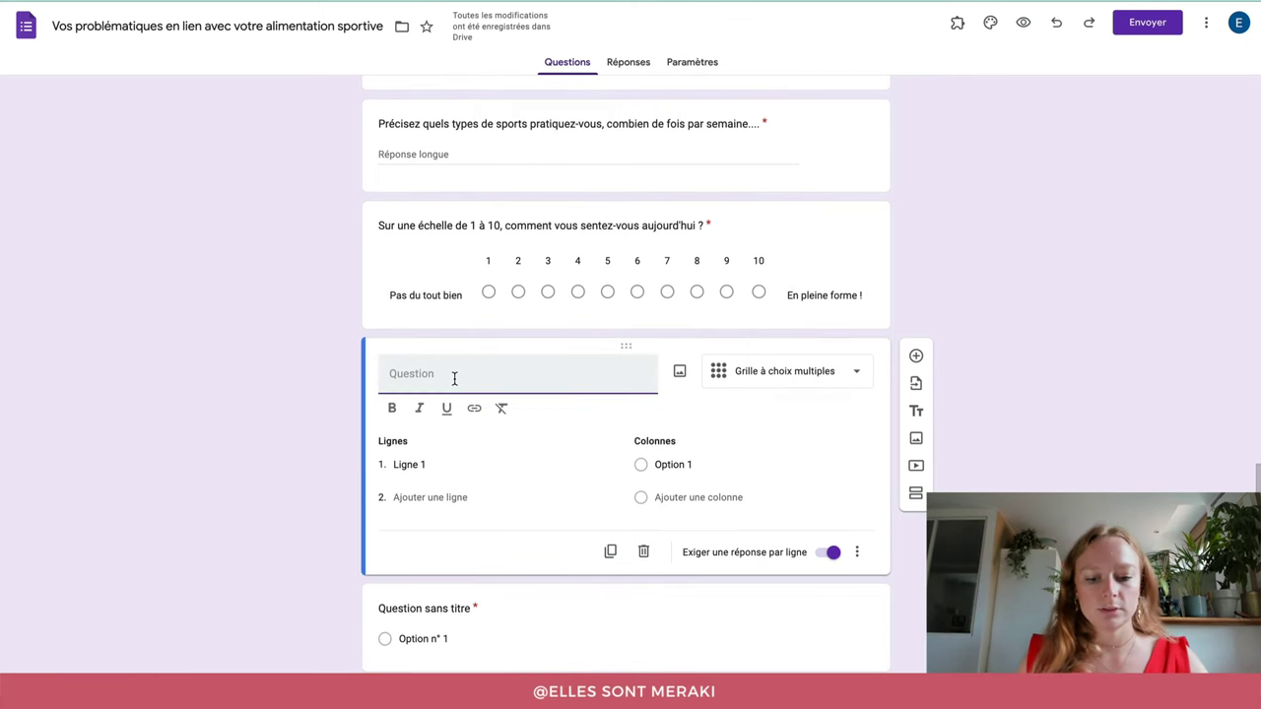
{"action": "type", "text": "Votre question i"}
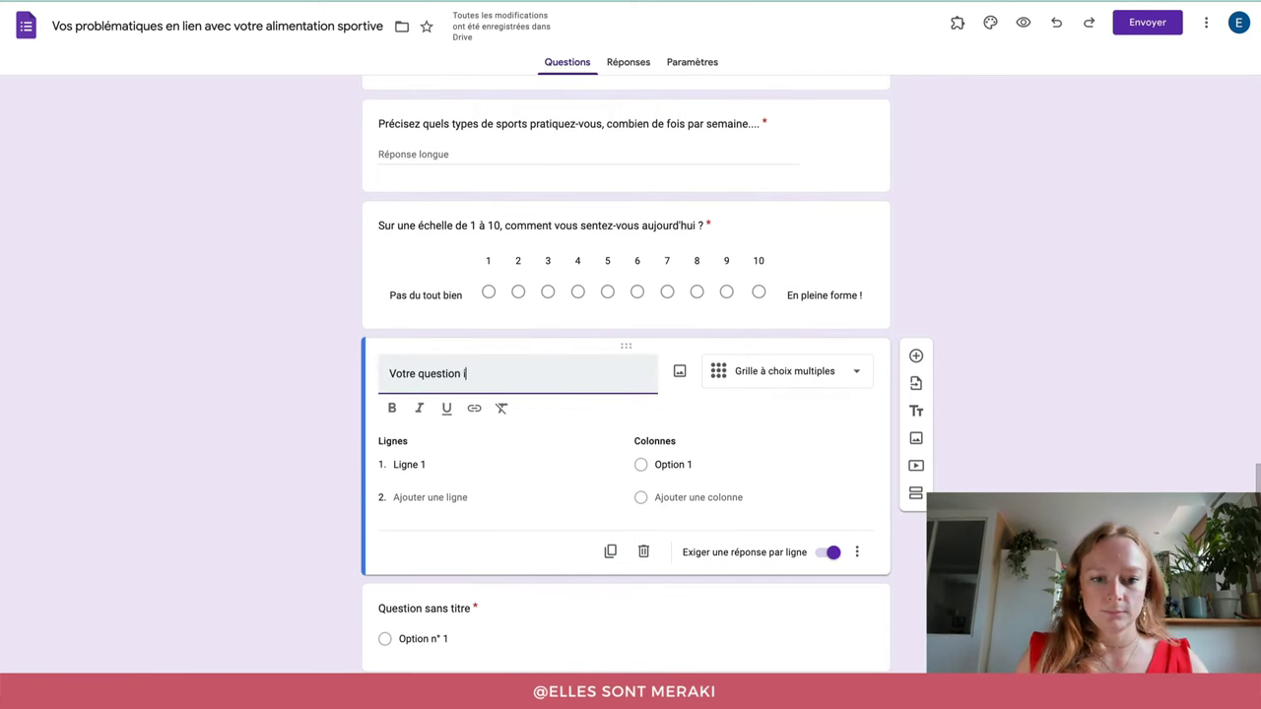
{"action": "type", "text": "ci : grille choix multiple"}
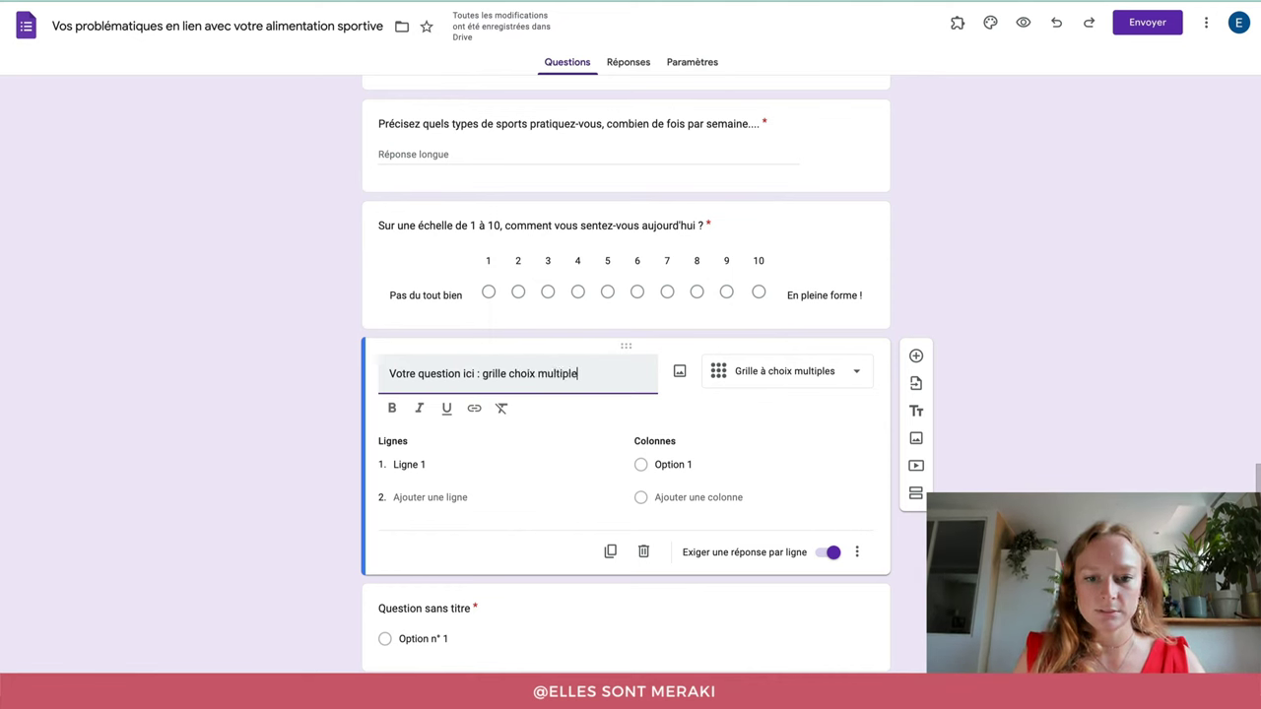
{"action": "type", "text": "s"}
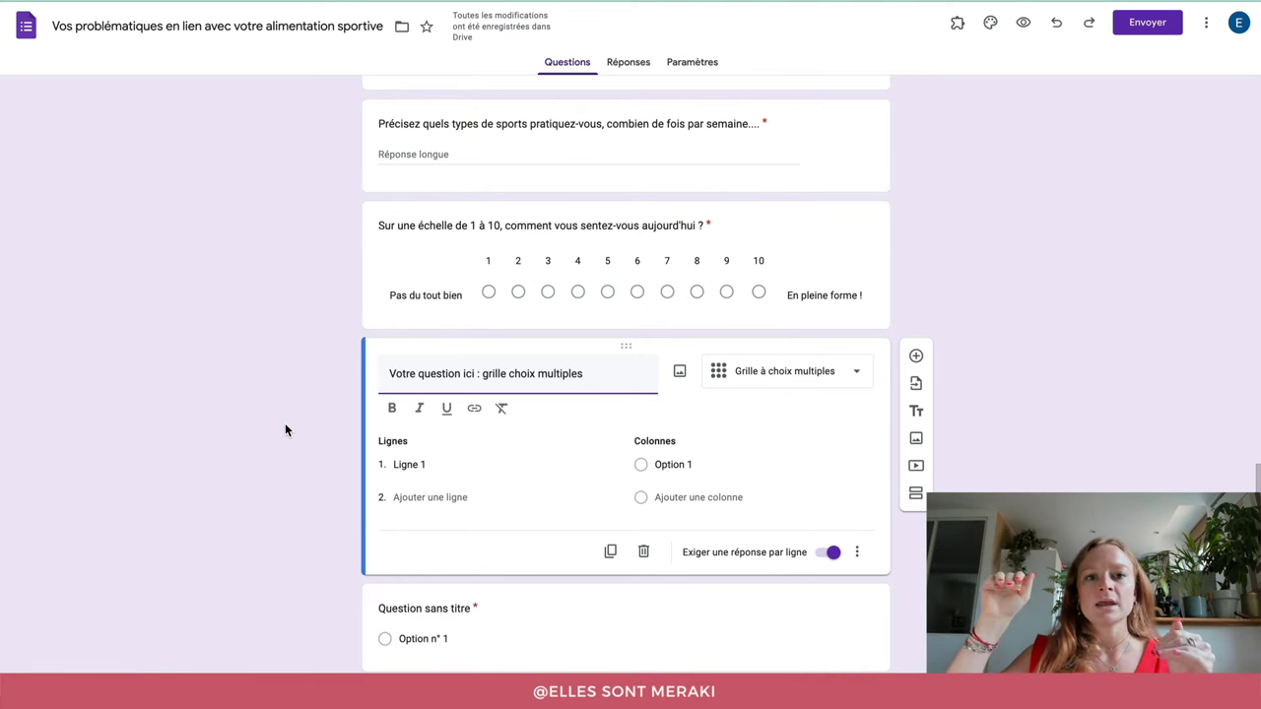
- Fill in three grid rows: "Votre niveau de satisfaction", "Votre niveau de forme physique" and "Votre niveau...."
{"action": "left_click", "coordinate": [399, 463]}
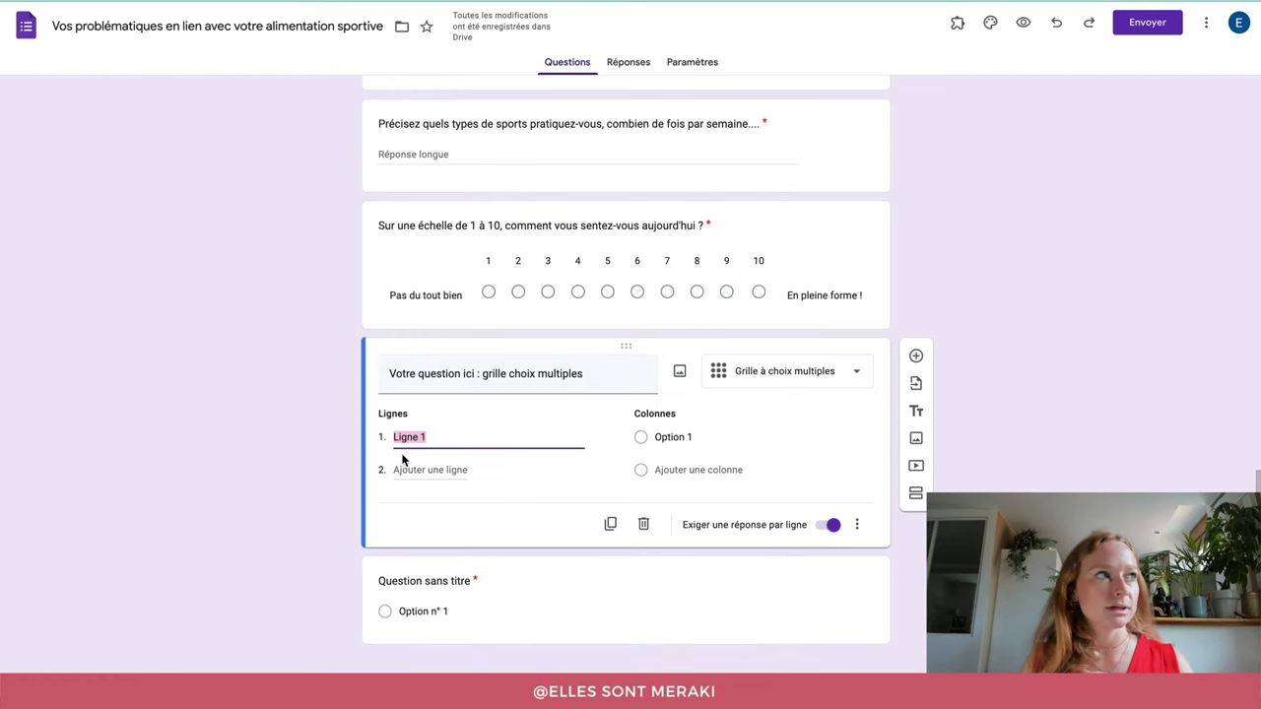
{"action": "type", "text": "Votre n"}
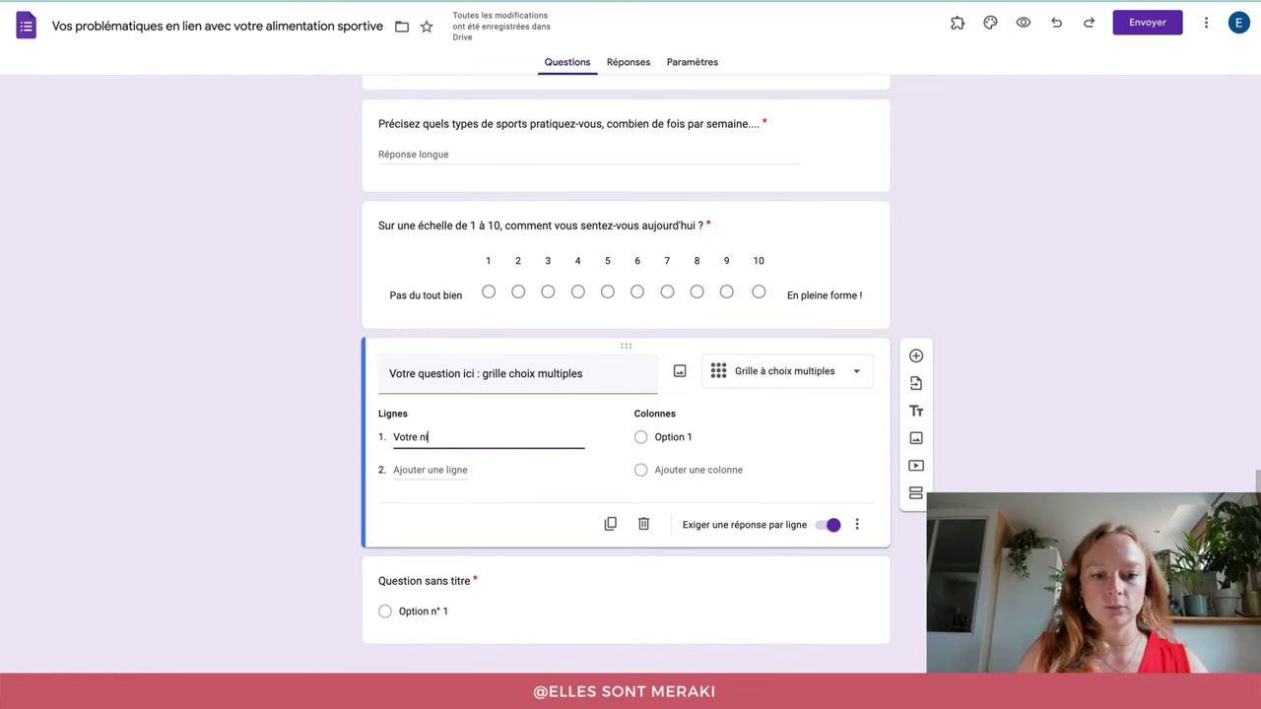
{"action": "type", "text": "iveau "}
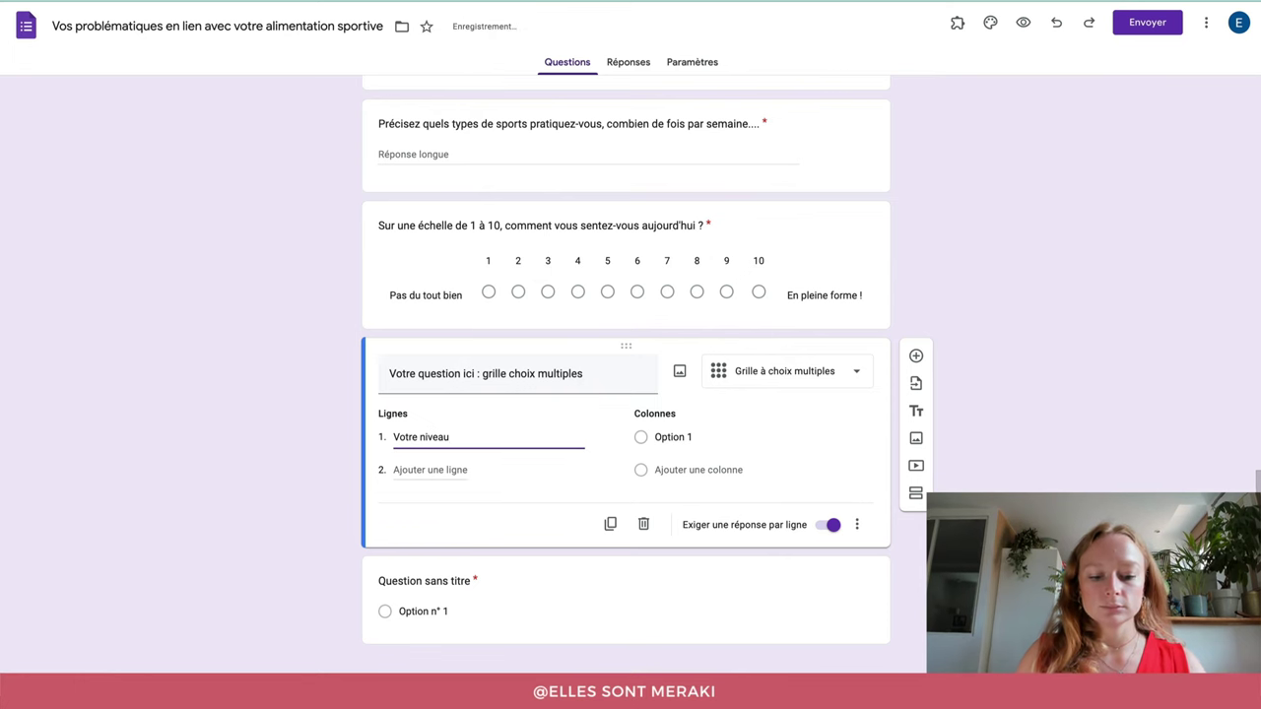
{"action": "type", "text": "de satisfaction"}
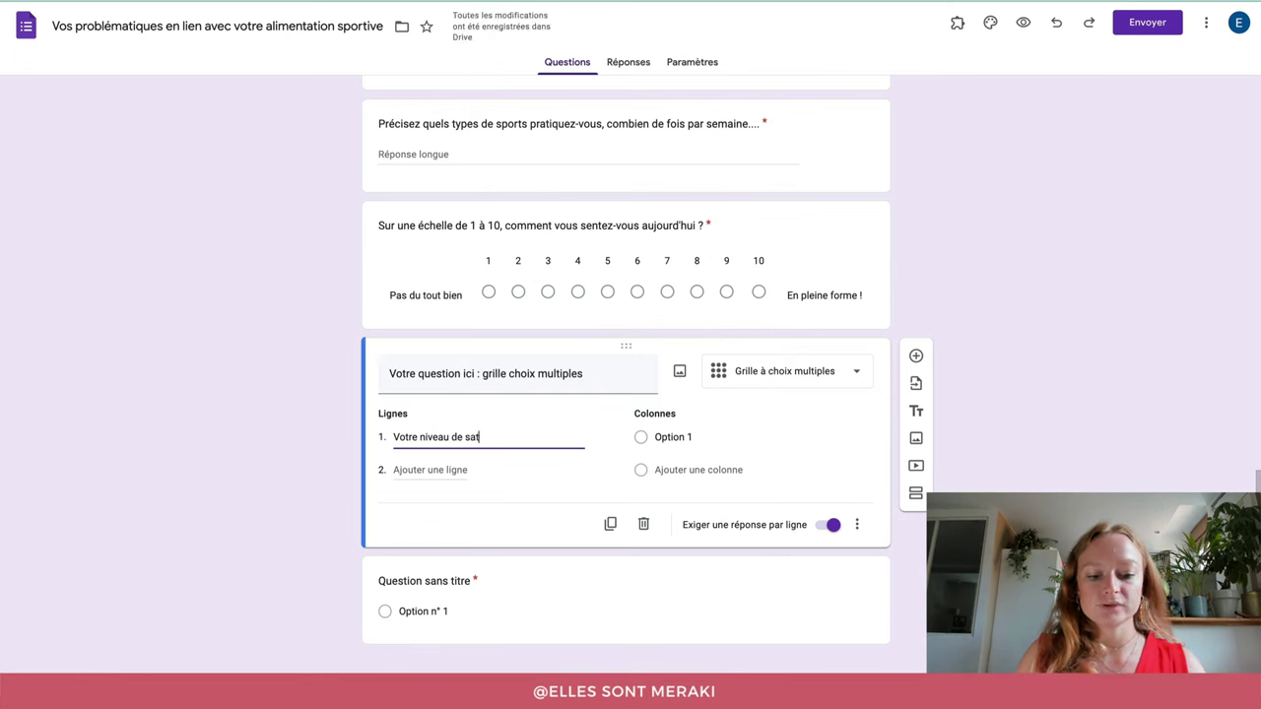
{"action": "left_click", "coordinate": [407, 470]}
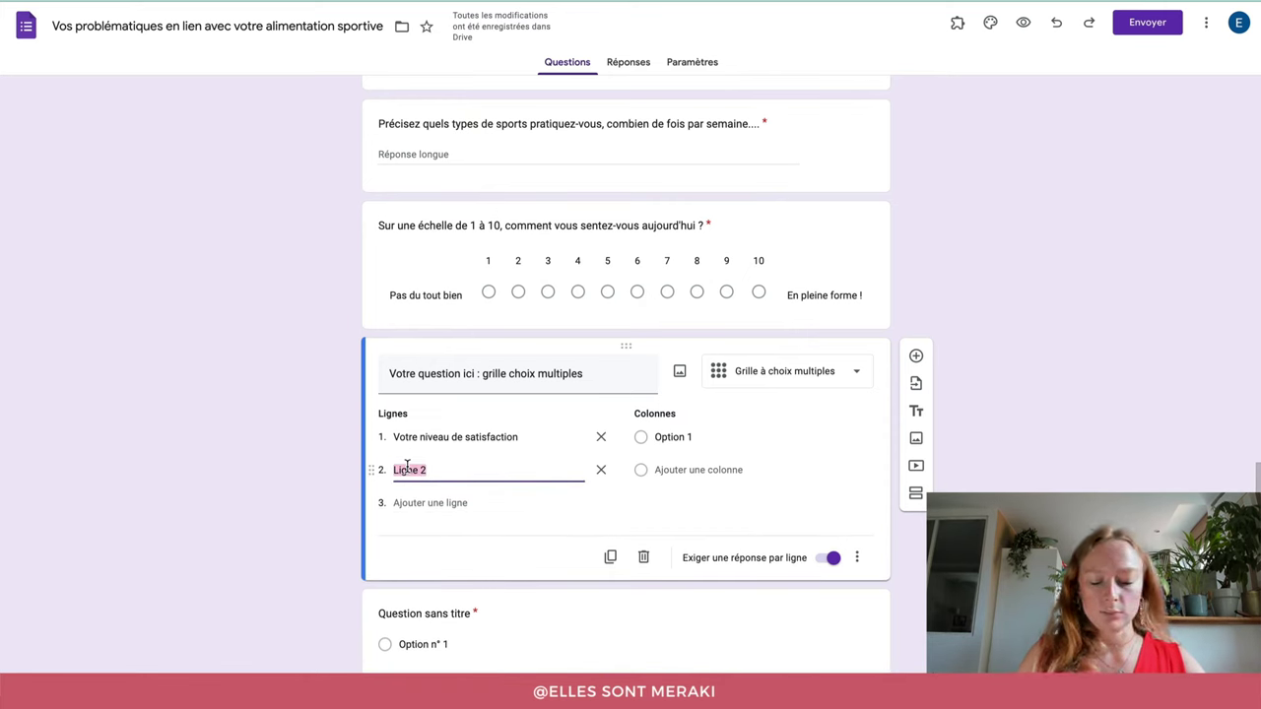
{"action": "type", "text": "Votre niveau de forme physique"}
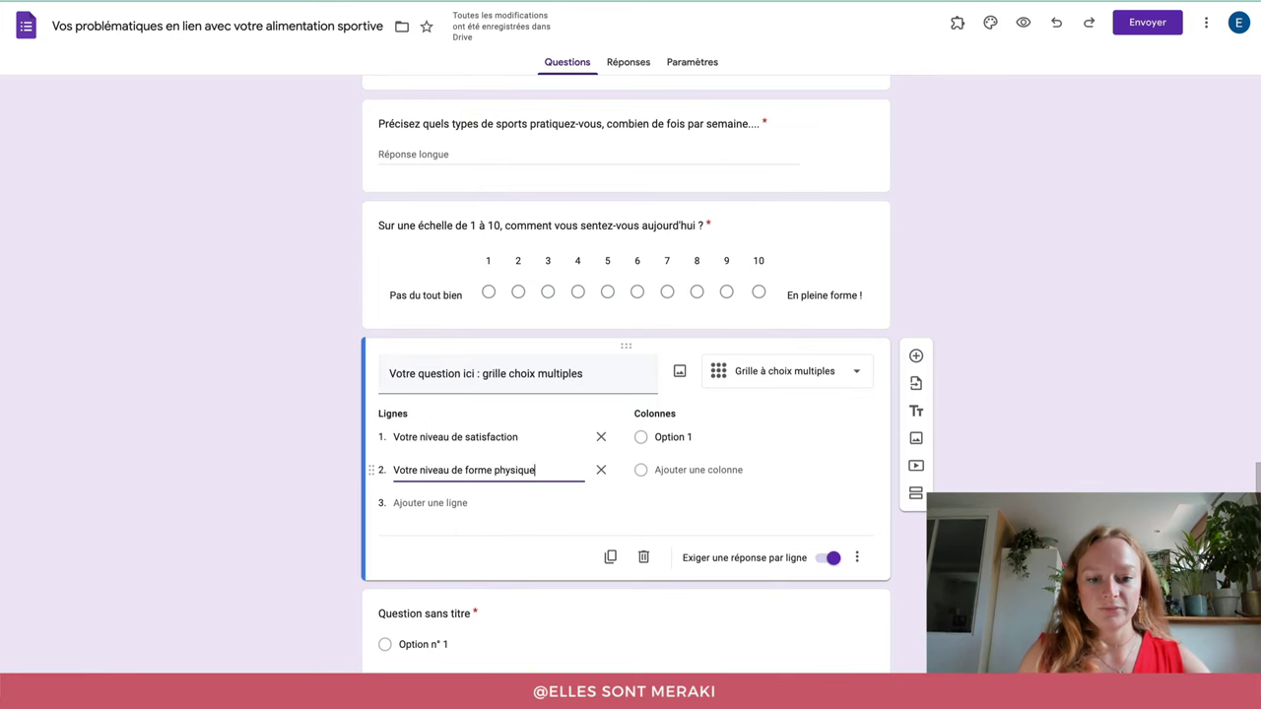
{"action": "key", "text": "Return"}
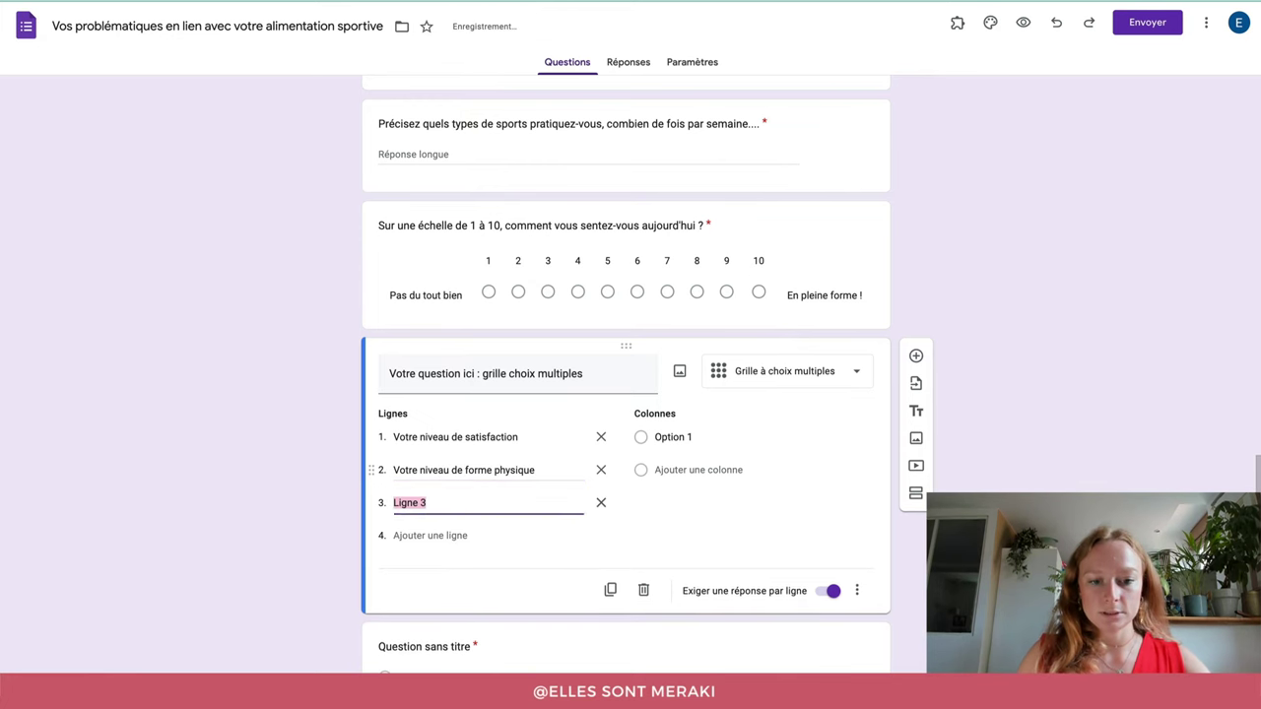
{"action": "type", "text": "Vi"}
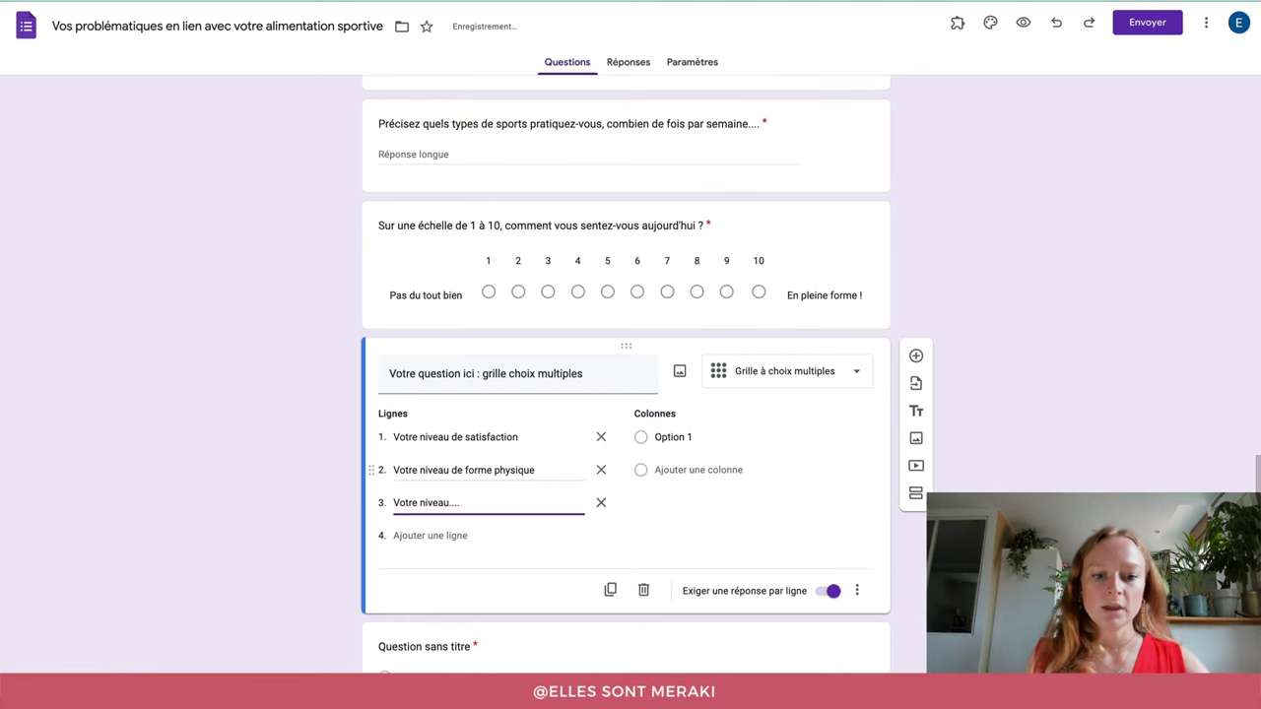
- Fill in three grid columns: "En pleine forme", "Peut-être amélioré" and "Pas en forme"
{"action": "left_click", "coordinate": [677, 436]}
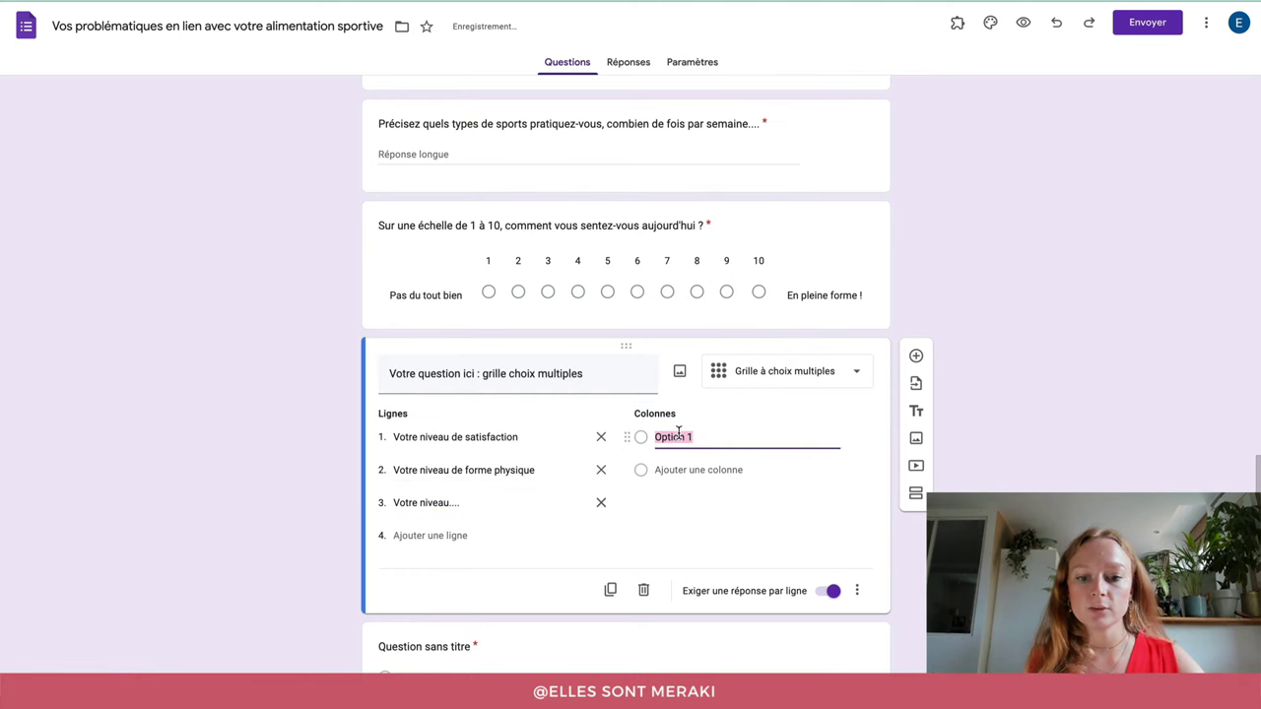
{"action": "type", "text": "E"}
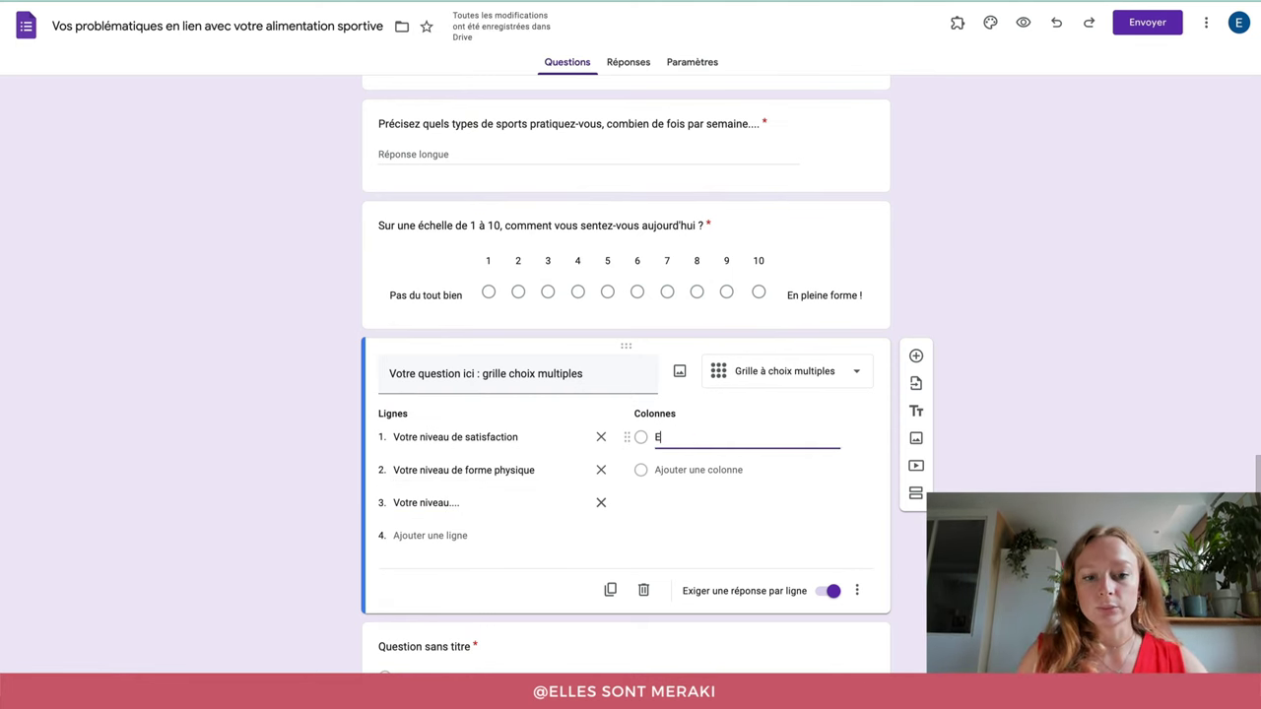
{"action": "type", "text": "n pleine forme"}
{"action": "key", "text": "Return"}
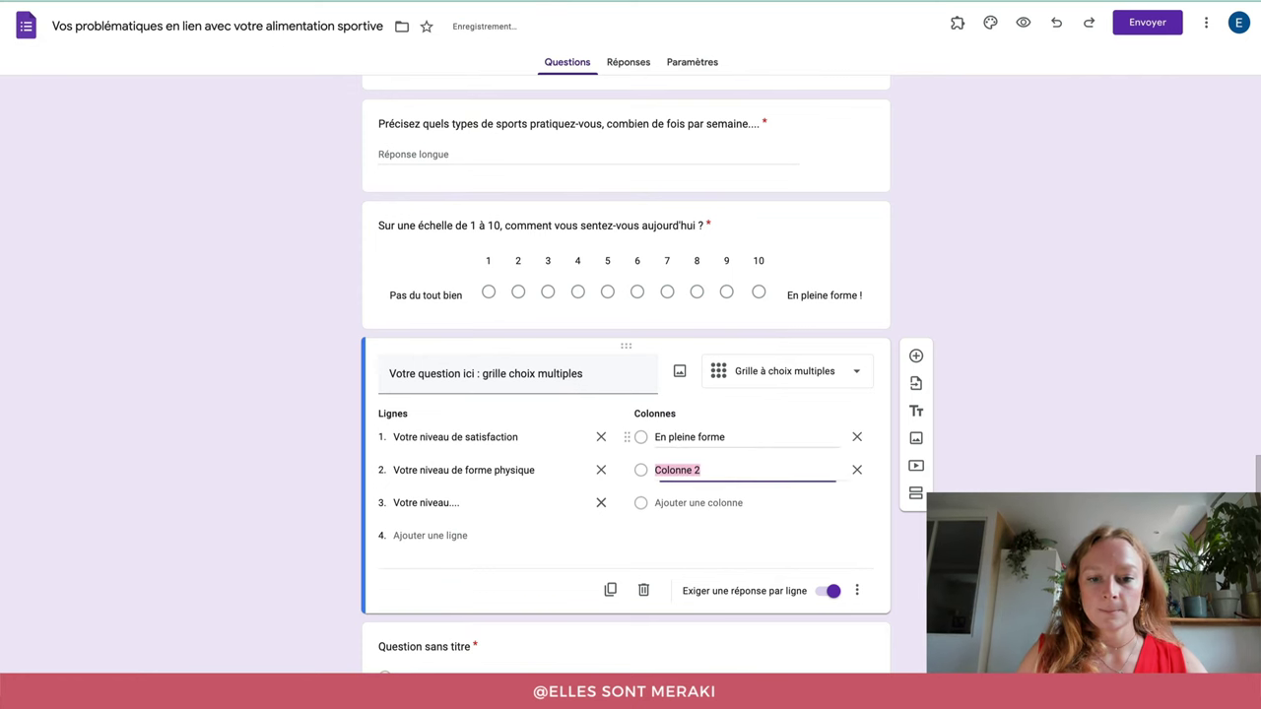
{"action": "type", "text": "Peut-être amélio"}
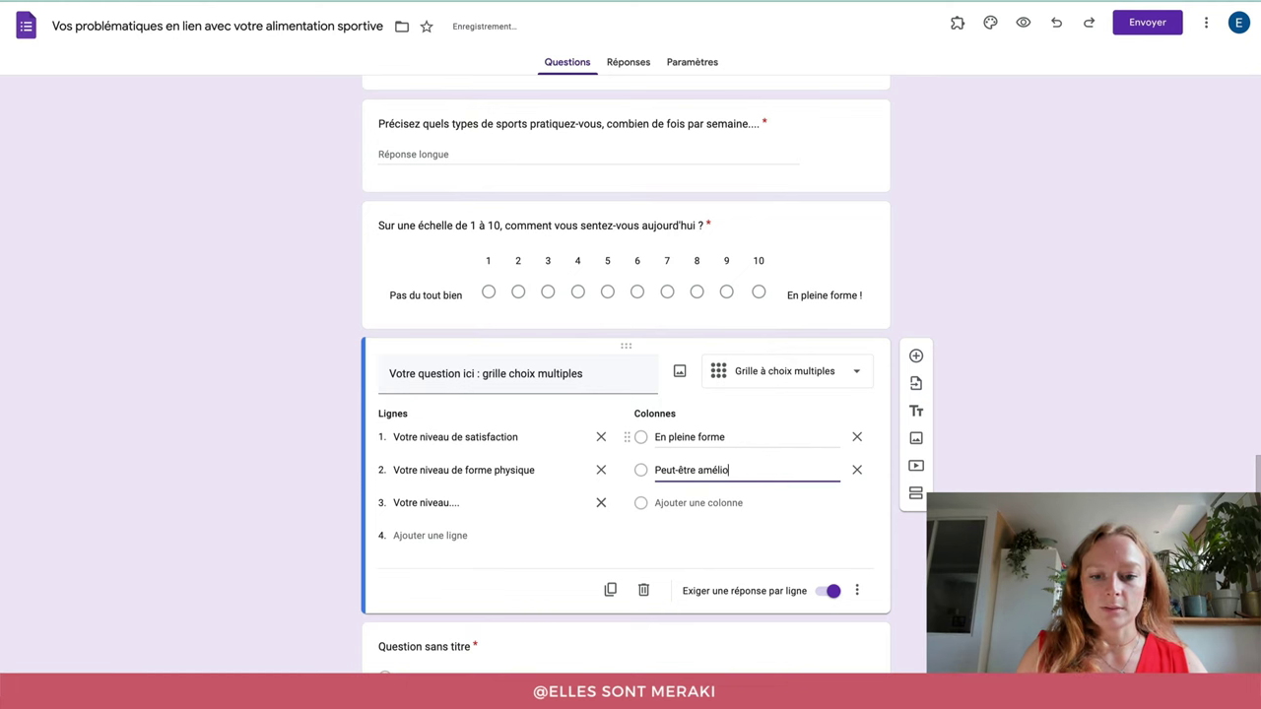
{"action": "type", "text": "ré"}
{"action": "key", "text": "Return"}
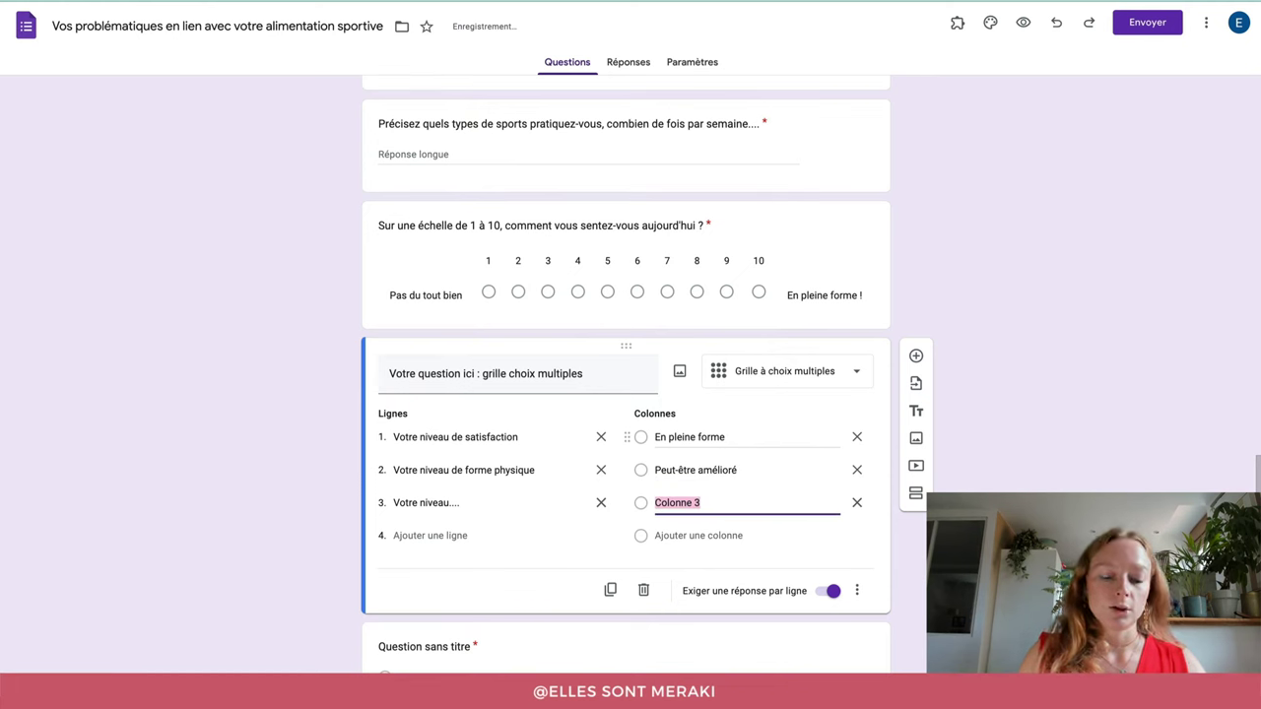
{"action": "type", "text": "Pas en forme"}
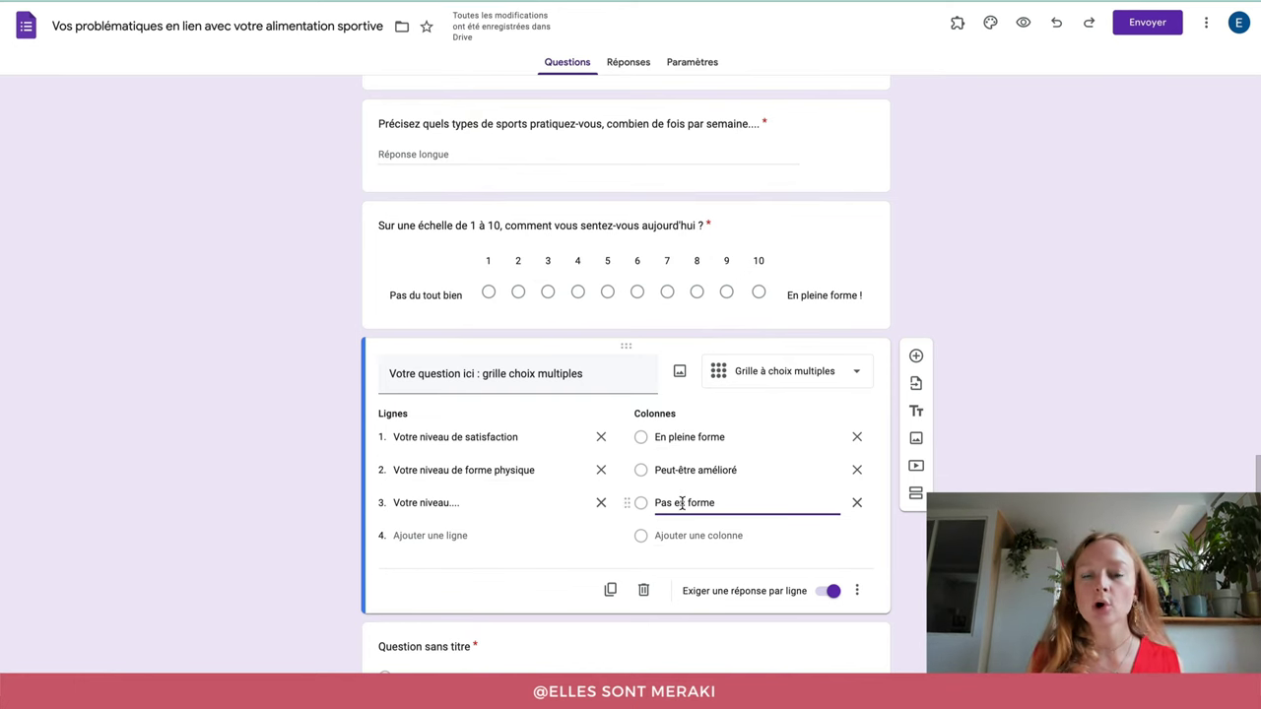
{"action": "scroll", "coordinate": [696, 502], "scroll_direction": "down", "scroll_amount": 1}
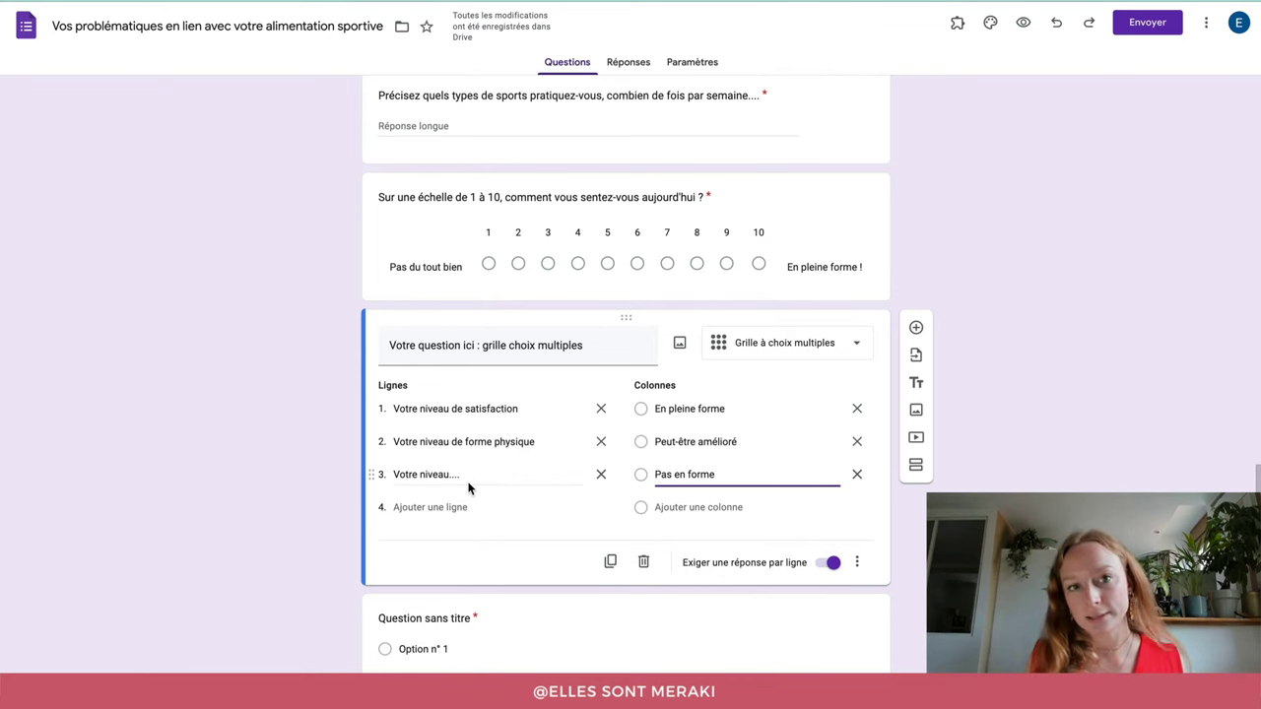
{"action": "left_click", "coordinate": [297, 489]}
- Duplicate the multiple choice grid question and set the copy's type to "Grille de cases à cocher"
{"action": "scroll", "coordinate": [377, 525], "scroll_direction": "down", "scroll_amount": 1}
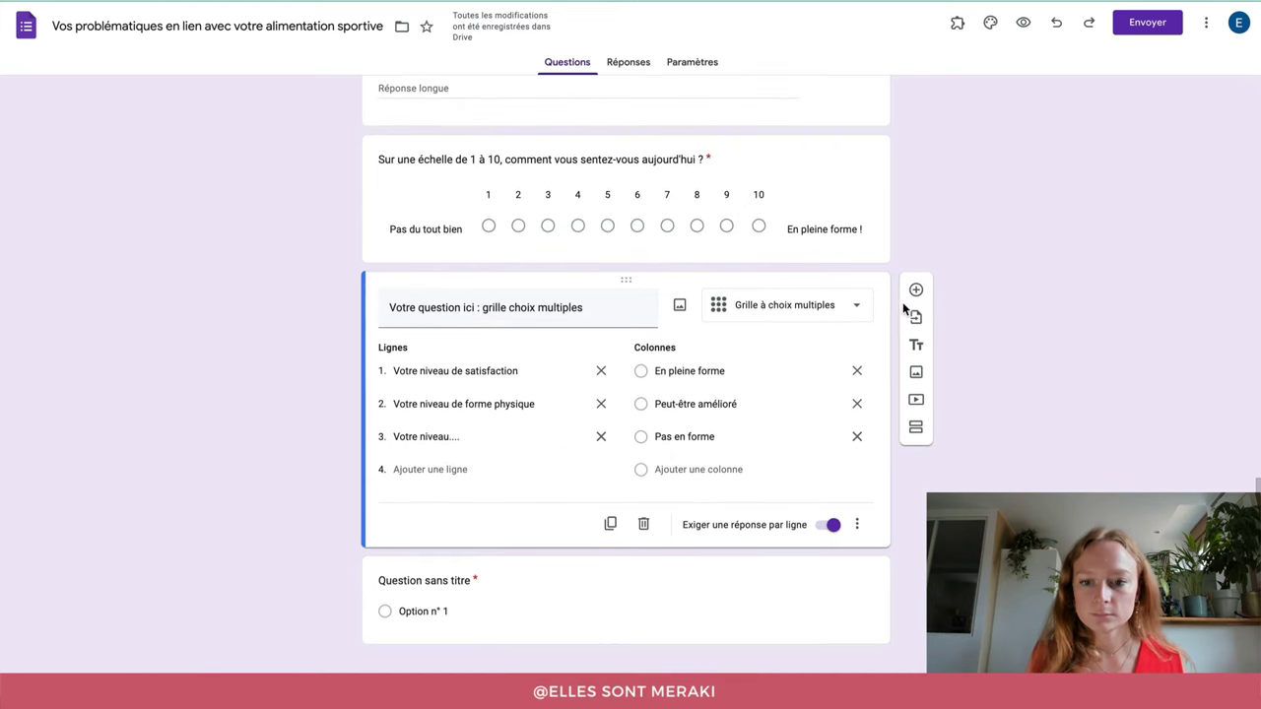
{"action": "left_click", "coordinate": [610, 525]}
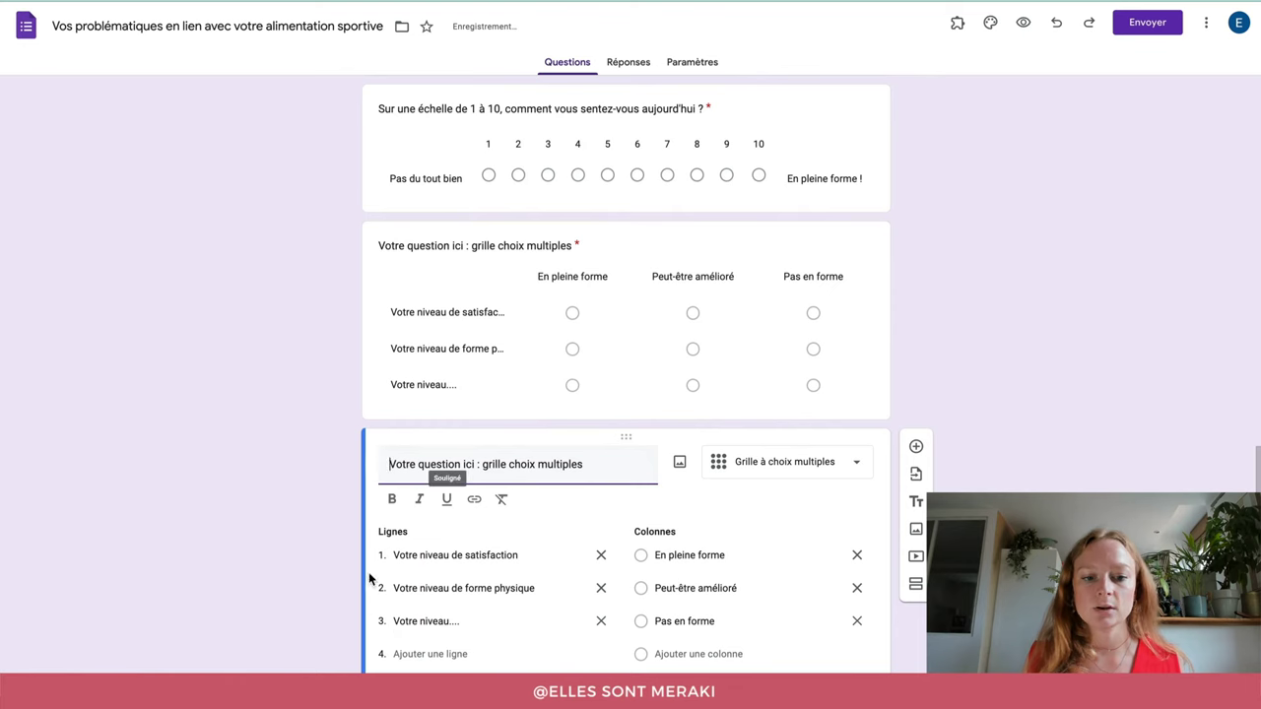
{"action": "scroll", "coordinate": [443, 581], "scroll_direction": "down", "scroll_amount": 2}
{"action": "left_click", "coordinate": [814, 287]}
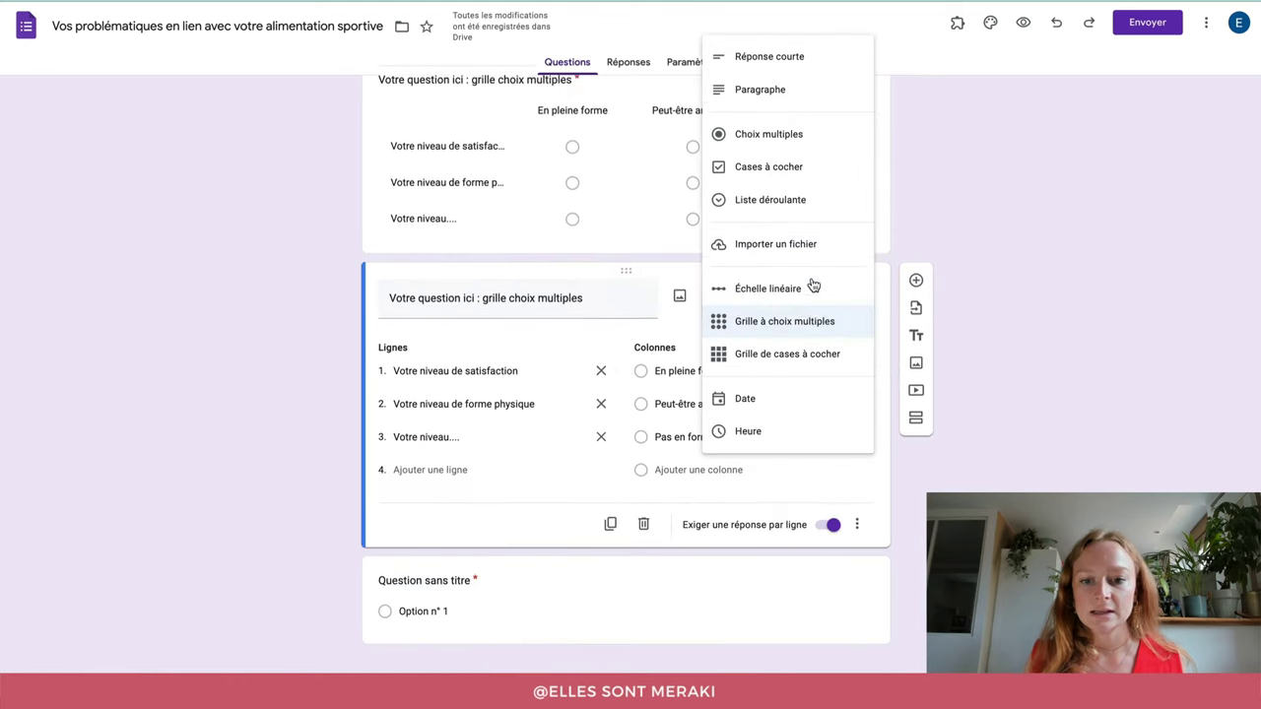
{"action": "left_click", "coordinate": [802, 356]}
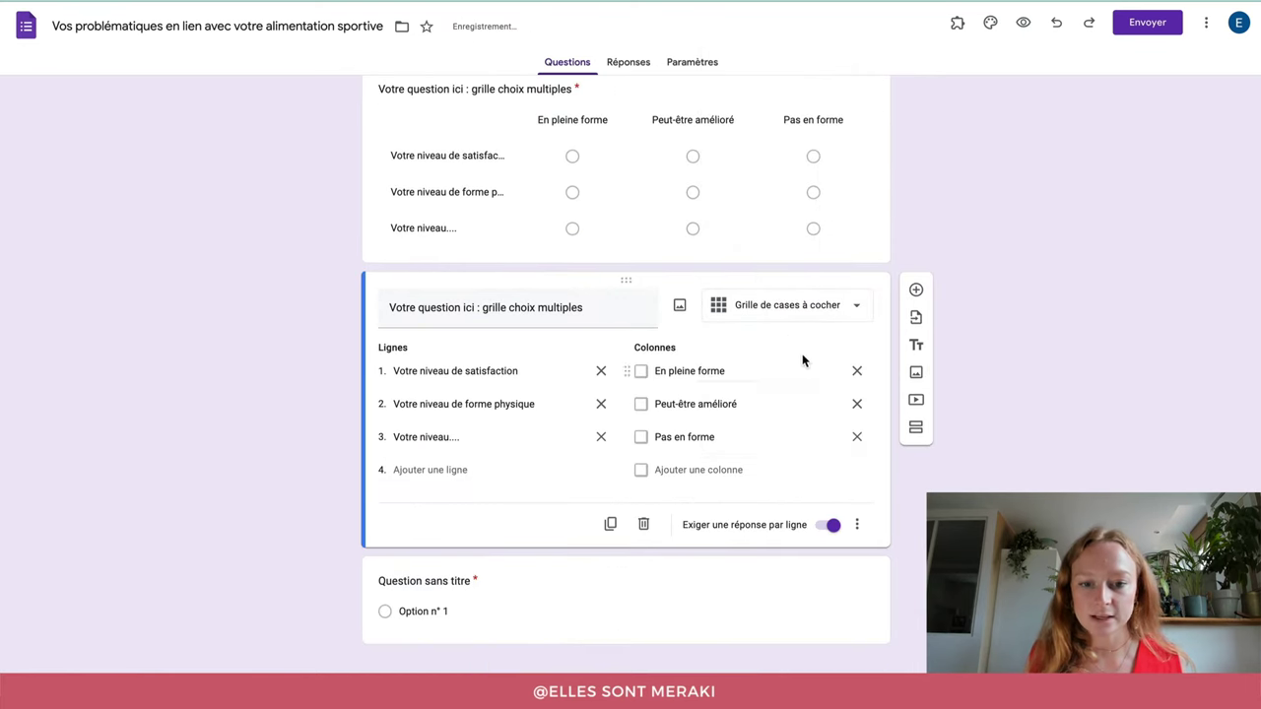
- Retitle the duplicated checkbox grid question as "Votre question ici : grille cases à cocher"
{"action": "scroll", "coordinate": [265, 427], "scroll_direction": "up", "scroll_amount": 3}
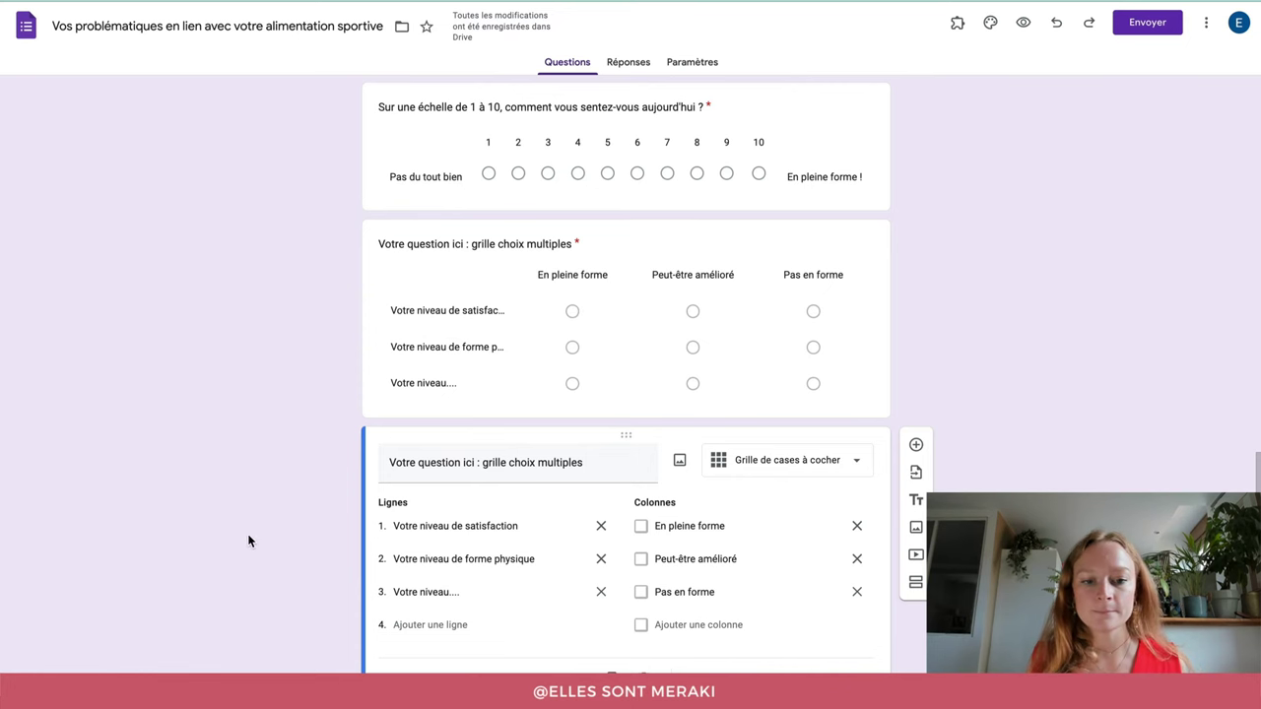
{"action": "scroll", "coordinate": [626, 374], "scroll_direction": "down", "scroll_amount": 1}
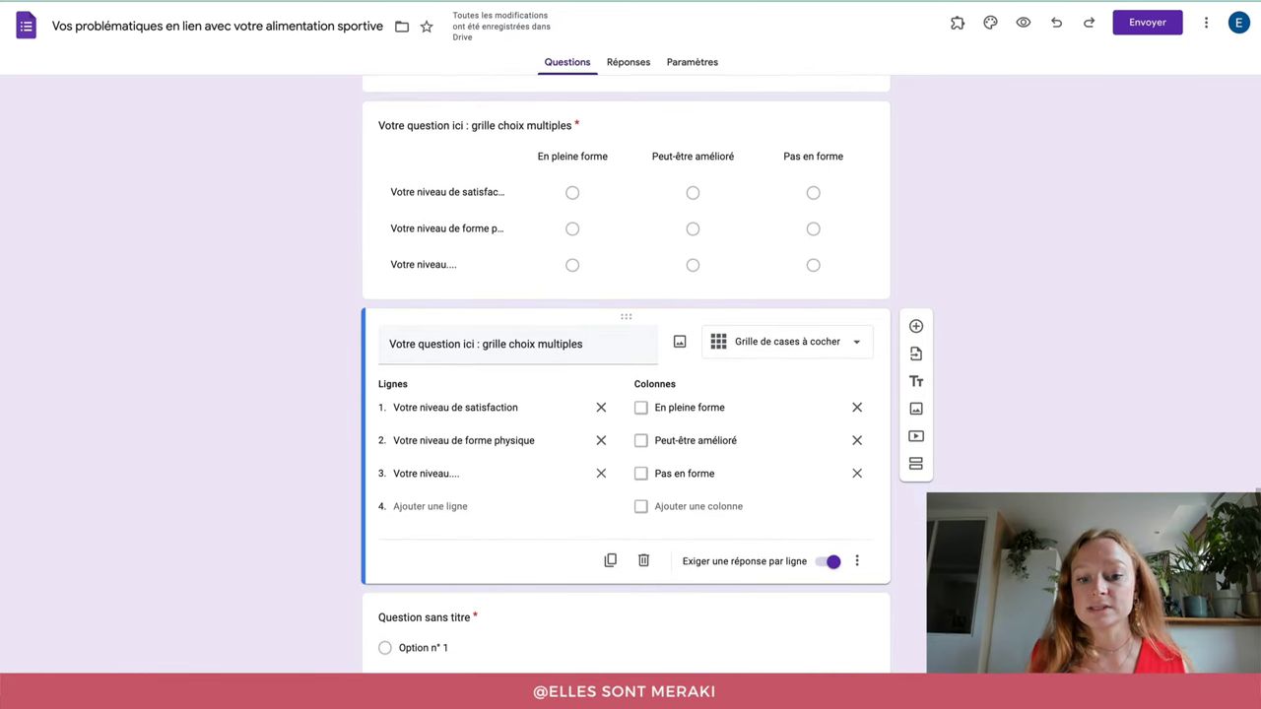
{"action": "left_click", "coordinate": [504, 617]}
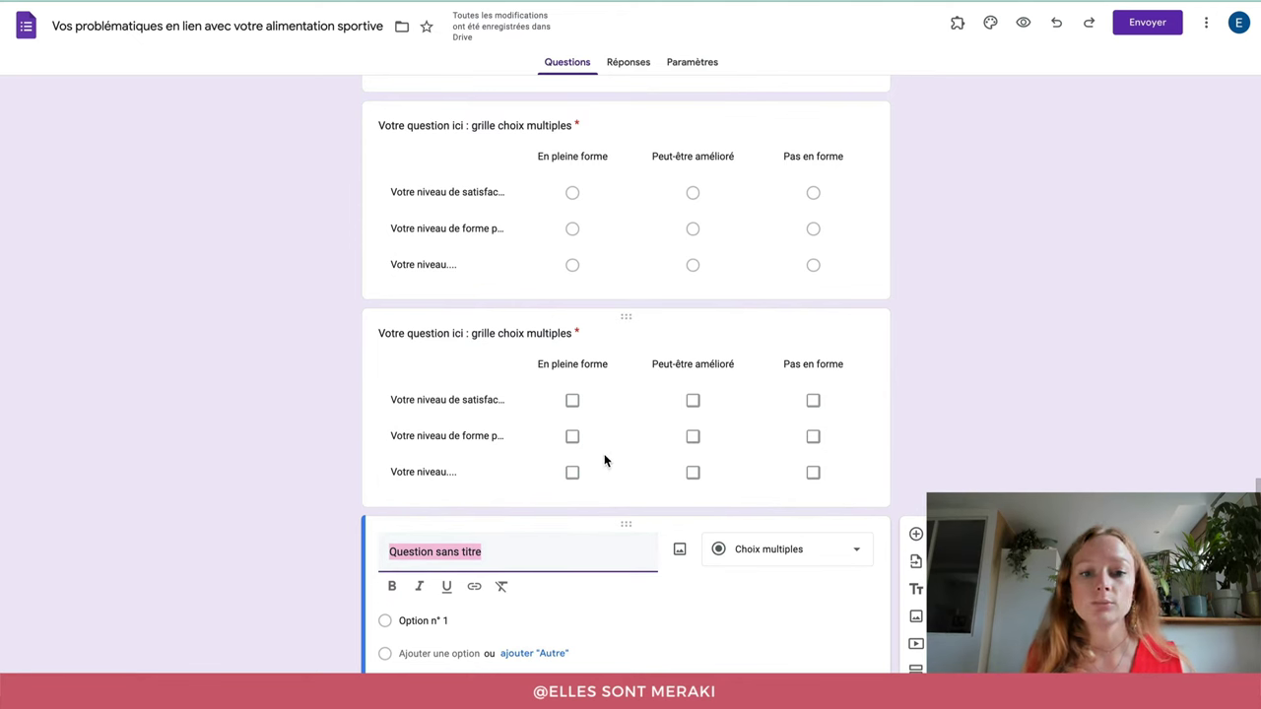
{"action": "left_click", "coordinate": [499, 345]}
{"action": "left_click", "coordinate": [498, 343]}
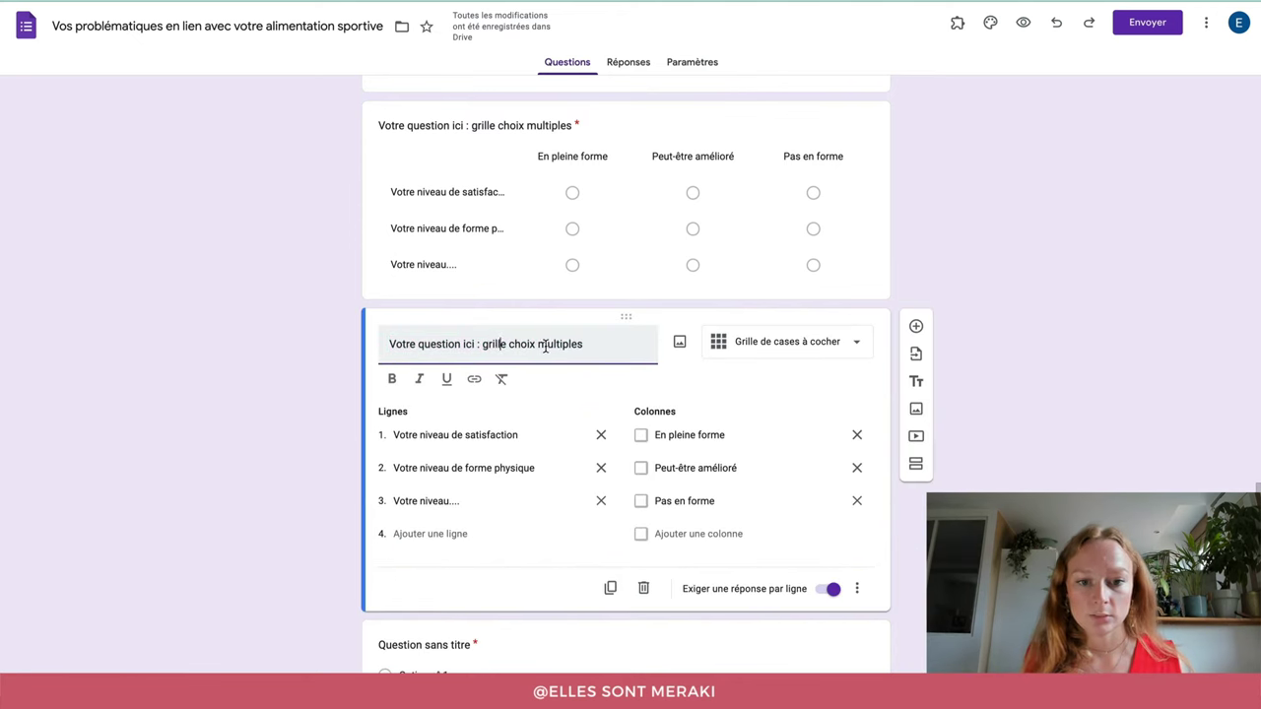
{"action": "double_click", "coordinate": [527, 343]}
{"action": "type", "text": "cases"}
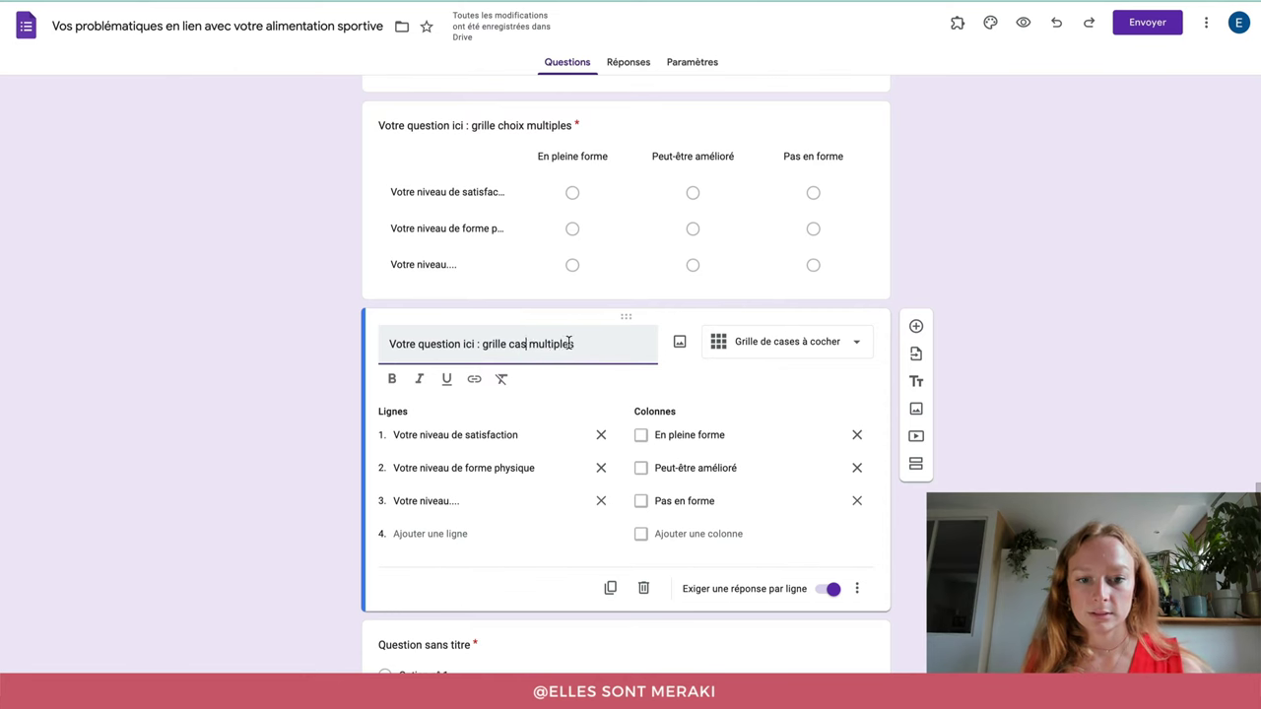
{"action": "double_click", "coordinate": [568, 344]}
{"action": "type", "text": "à cocher"}
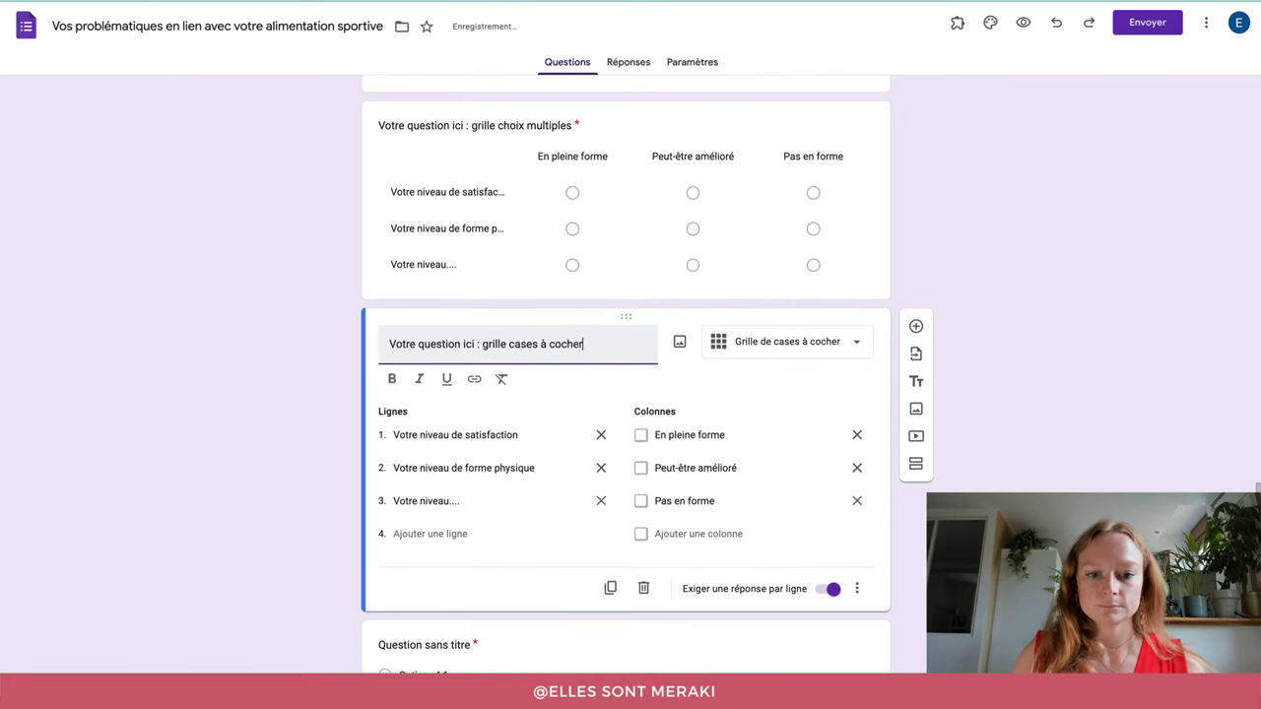
{"action": "scroll", "coordinate": [282, 399], "scroll_direction": "up", "scroll_amount": 10}
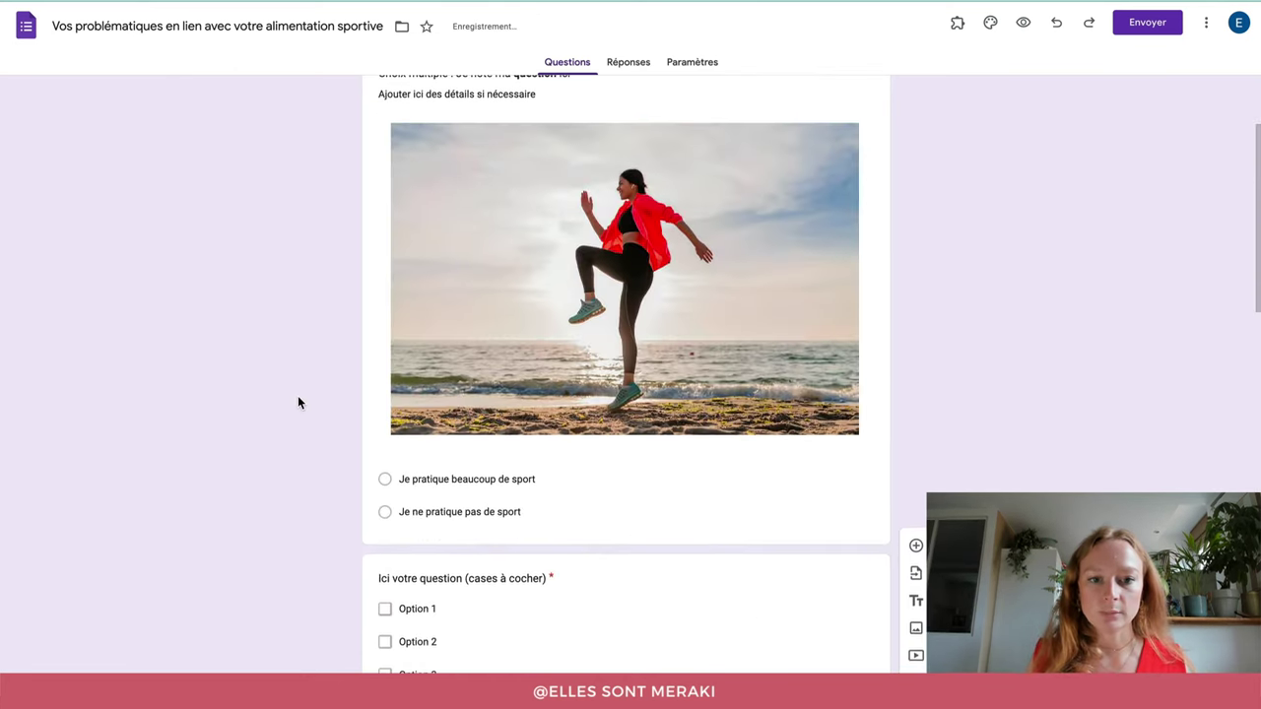
{"action": "scroll", "coordinate": [300, 402], "scroll_direction": "up", "scroll_amount": 3}
{"action": "scroll", "coordinate": [672, 394], "scroll_direction": "down", "scroll_amount": 5}
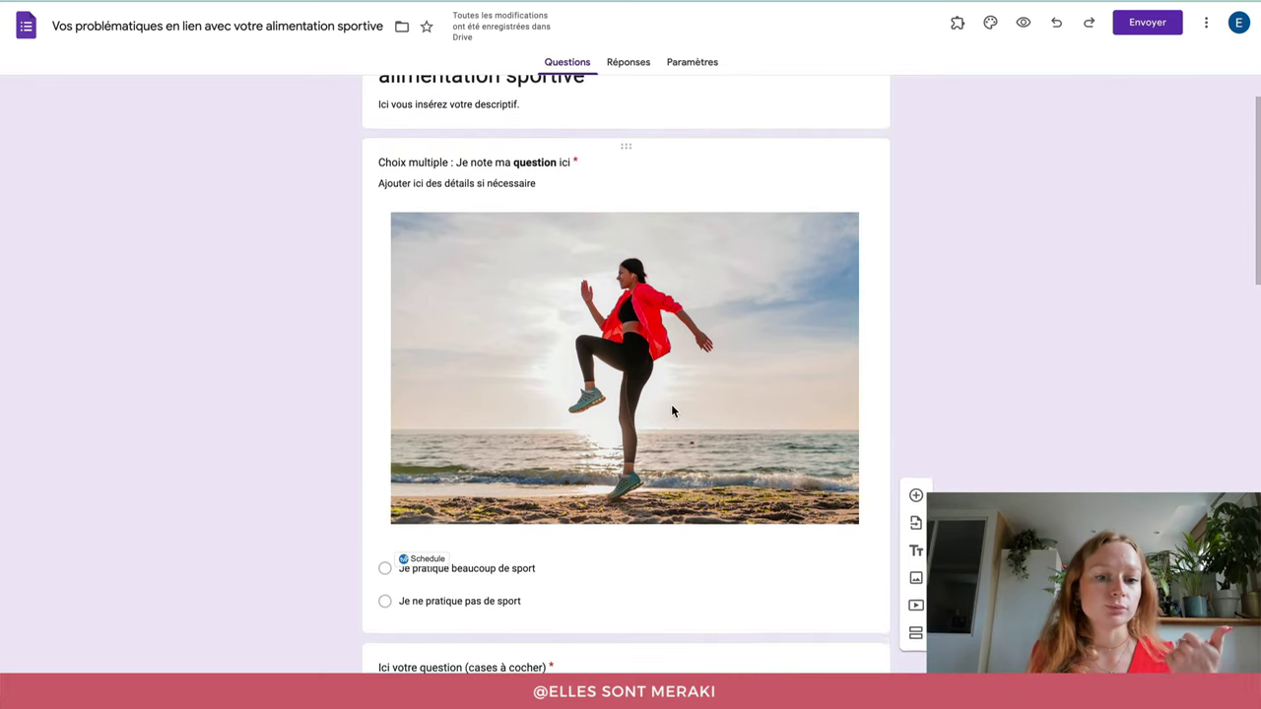
{"action": "scroll", "coordinate": [512, 459], "scroll_direction": "down", "scroll_amount": 10}
{"action": "scroll", "coordinate": [513, 457], "scroll_direction": "down", "scroll_amount": 5}
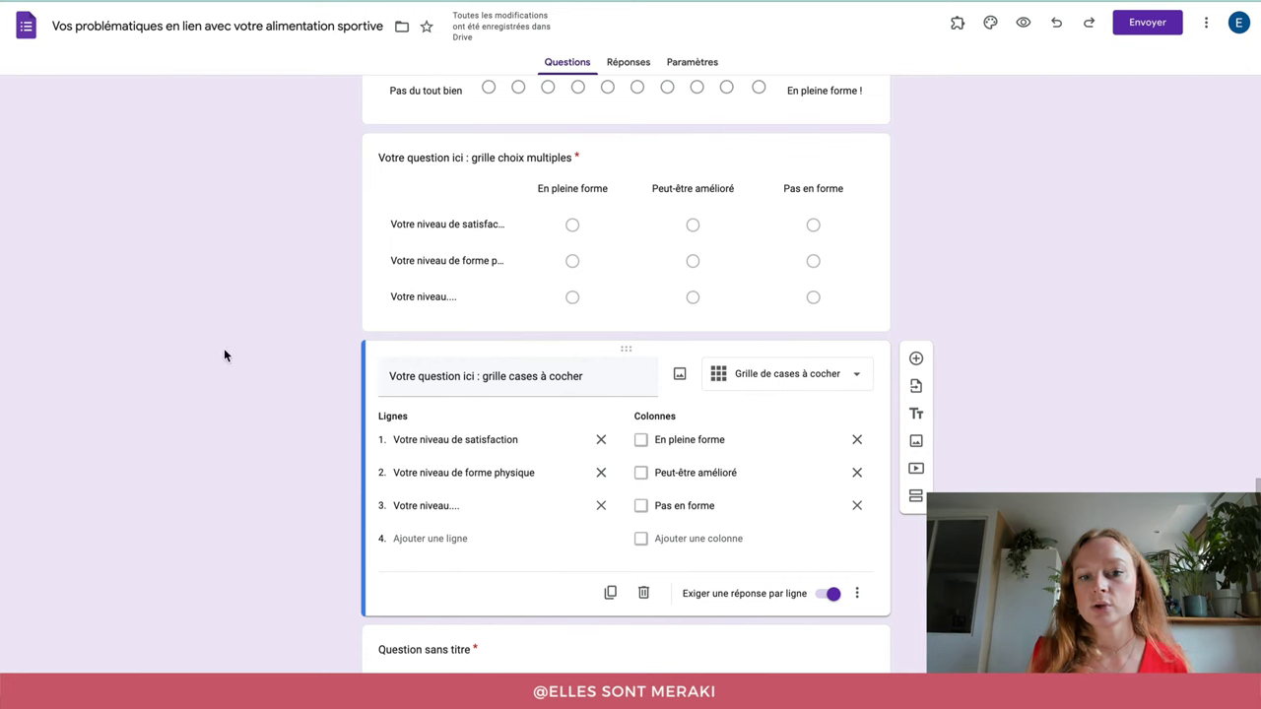
{"action": "left_click", "coordinate": [853, 286]}
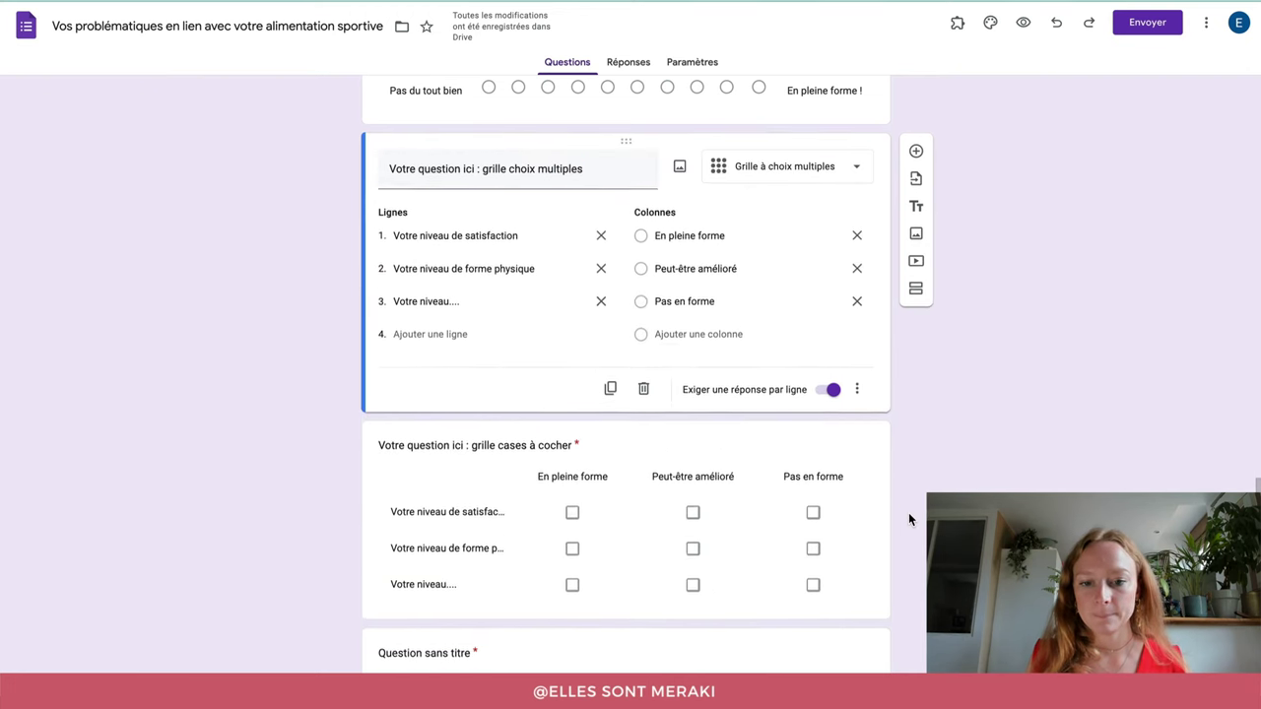
- Add a "Date" question below the checkbox grid question, titled "Votre date de naissance"
{"action": "scroll", "coordinate": [908, 512], "scroll_direction": "down", "scroll_amount": 1}
{"action": "left_click", "coordinate": [872, 535]}
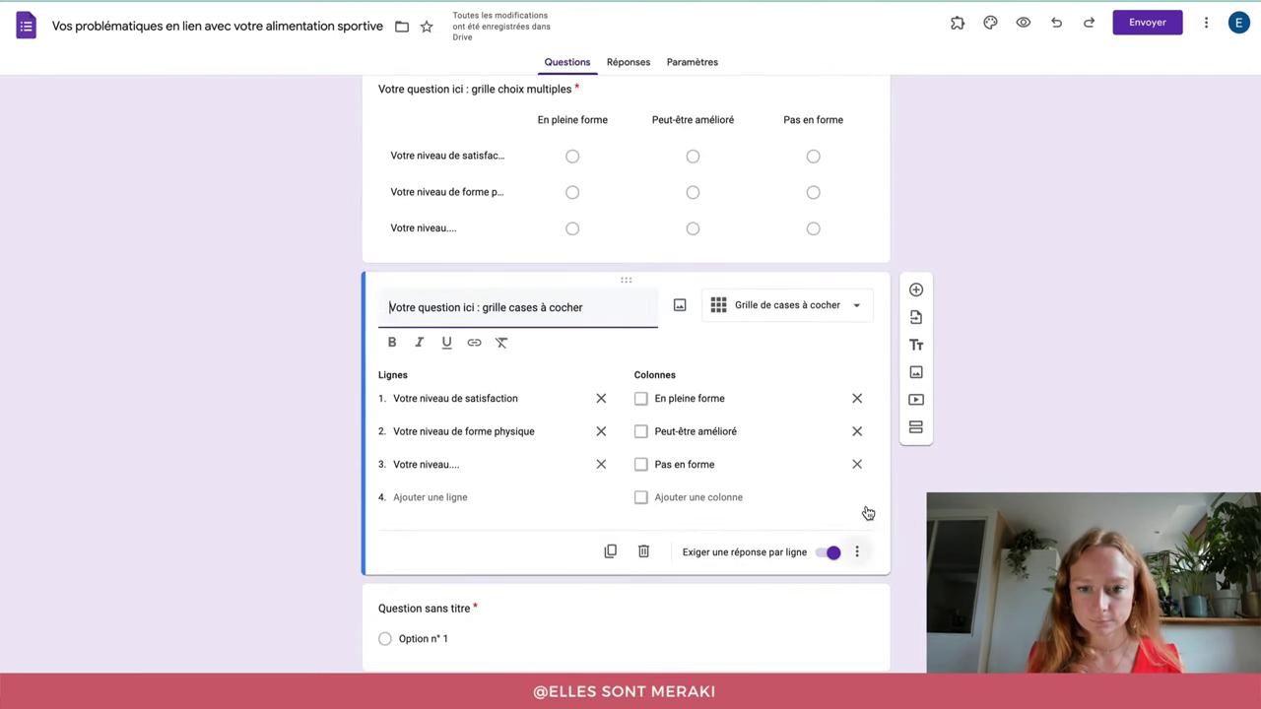
{"action": "left_click", "coordinate": [919, 290]}
{"action": "left_click", "coordinate": [840, 463]}
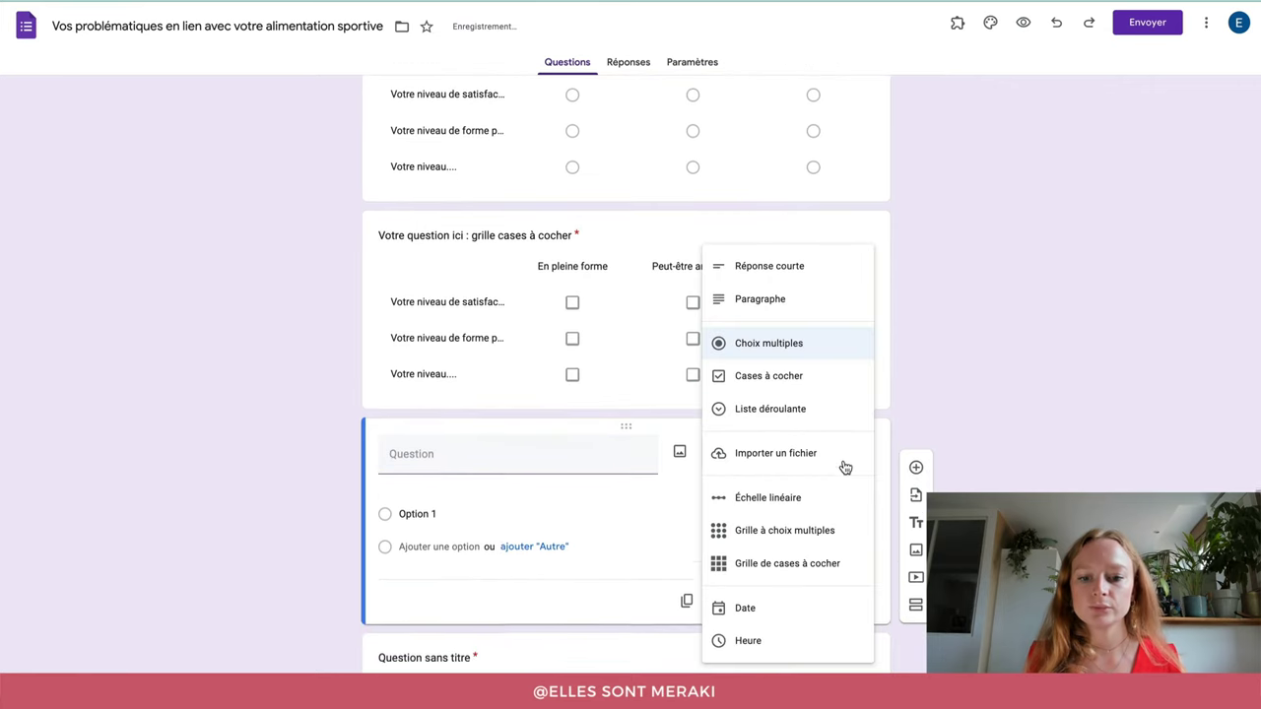
{"action": "left_click", "coordinate": [760, 618]}
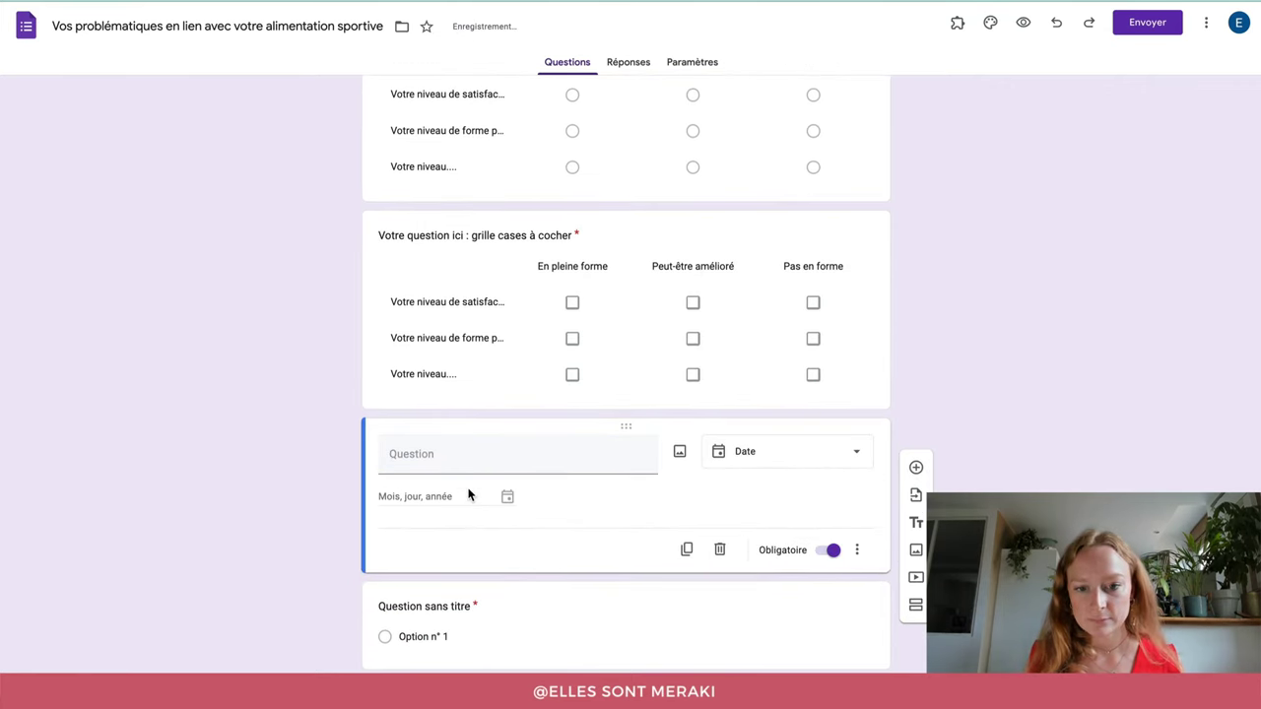
{"action": "left_click", "coordinate": [435, 466]}
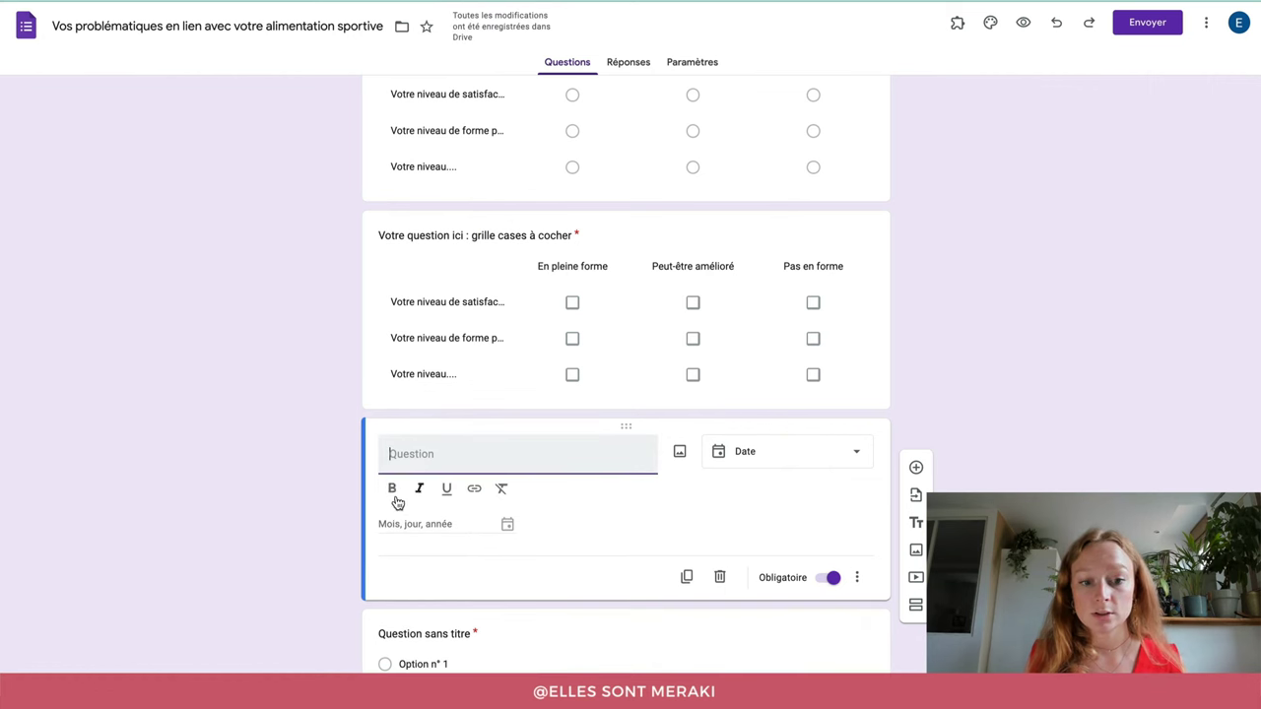
{"action": "left_click", "coordinate": [394, 528]}
{"action": "left_click", "coordinate": [447, 458]}
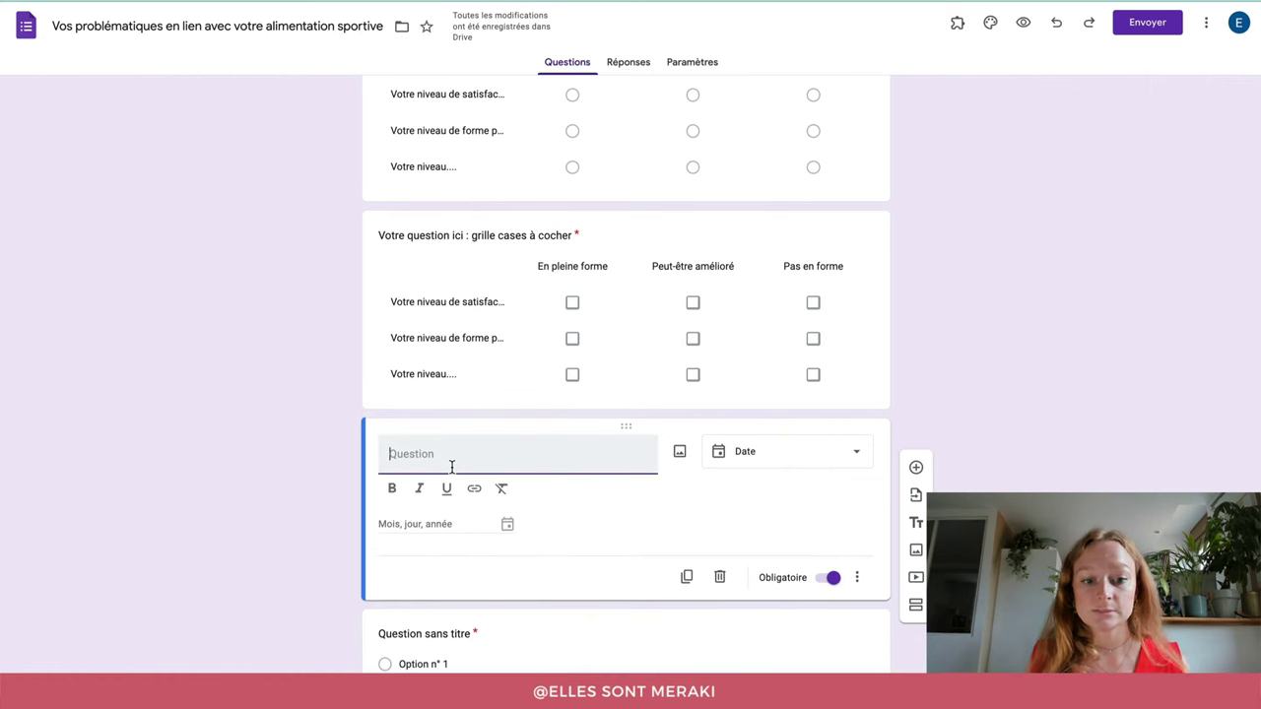
{"action": "type", "text": "Votre date"}
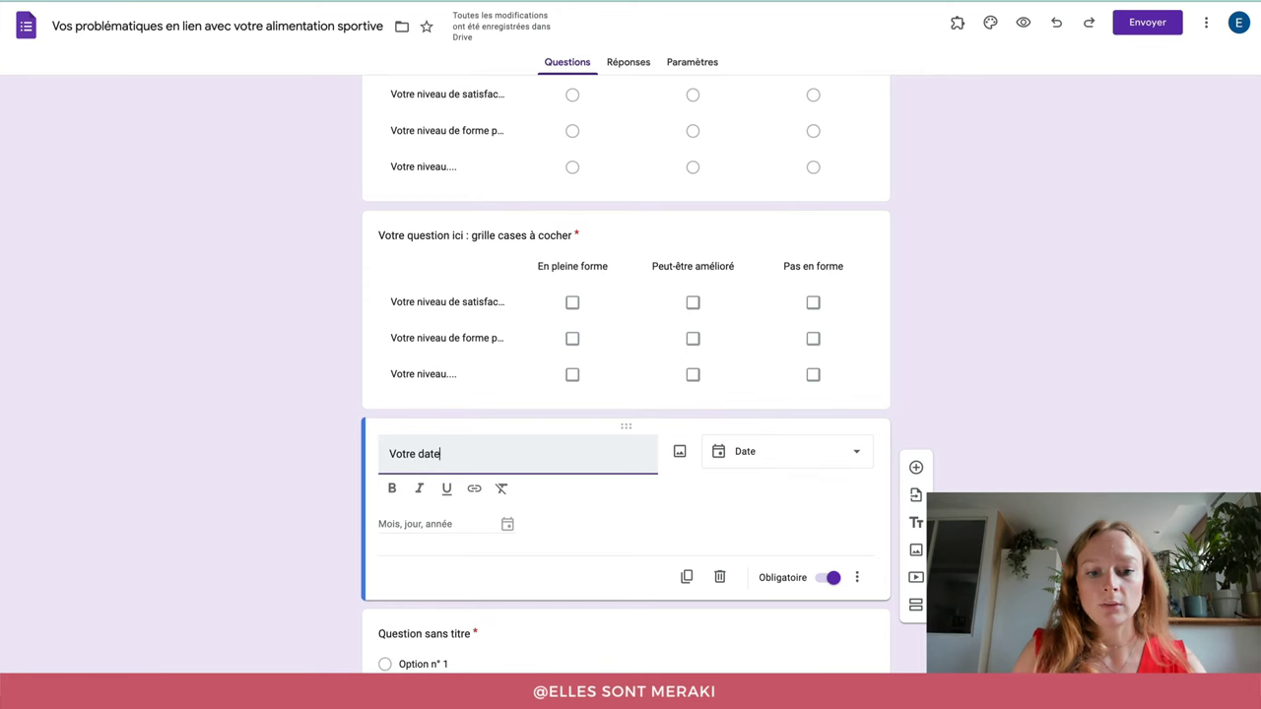
{"action": "type", "text": " de naissance"}
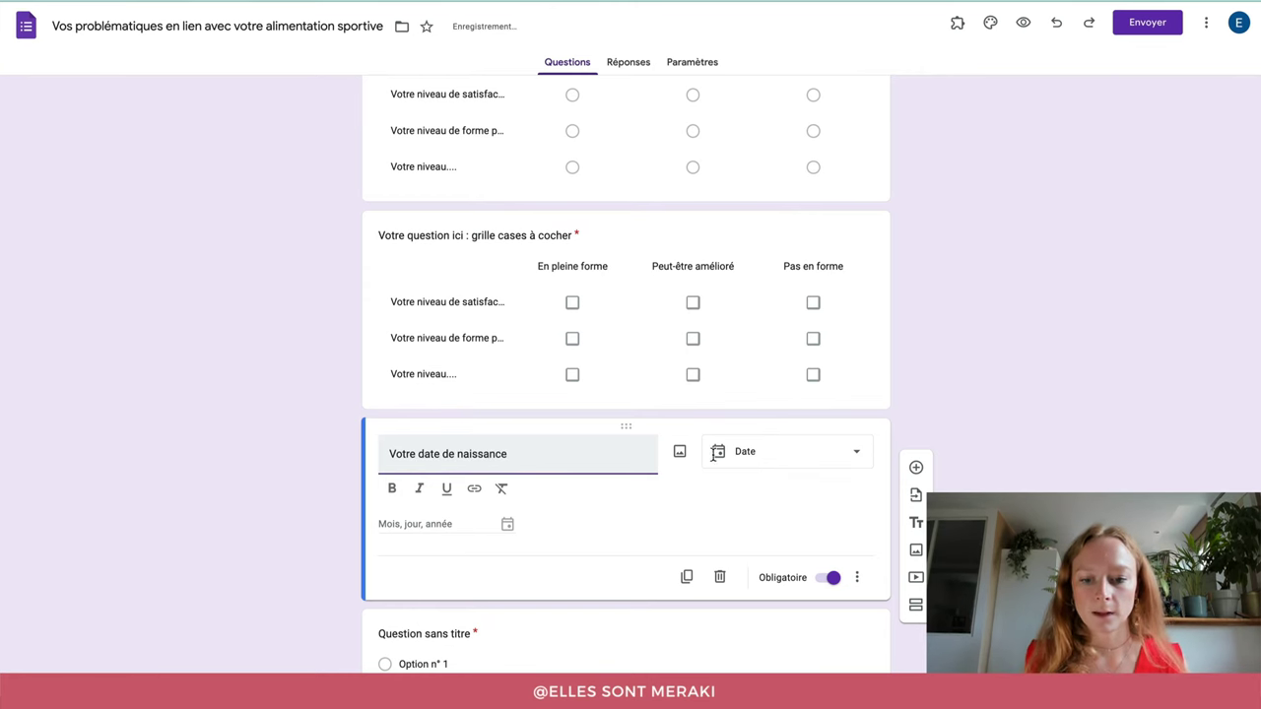
- Add an "Heure" question below the date question, titled "Votre heure préférée pour pratiquez le sport"
{"action": "left_click", "coordinate": [915, 467]}
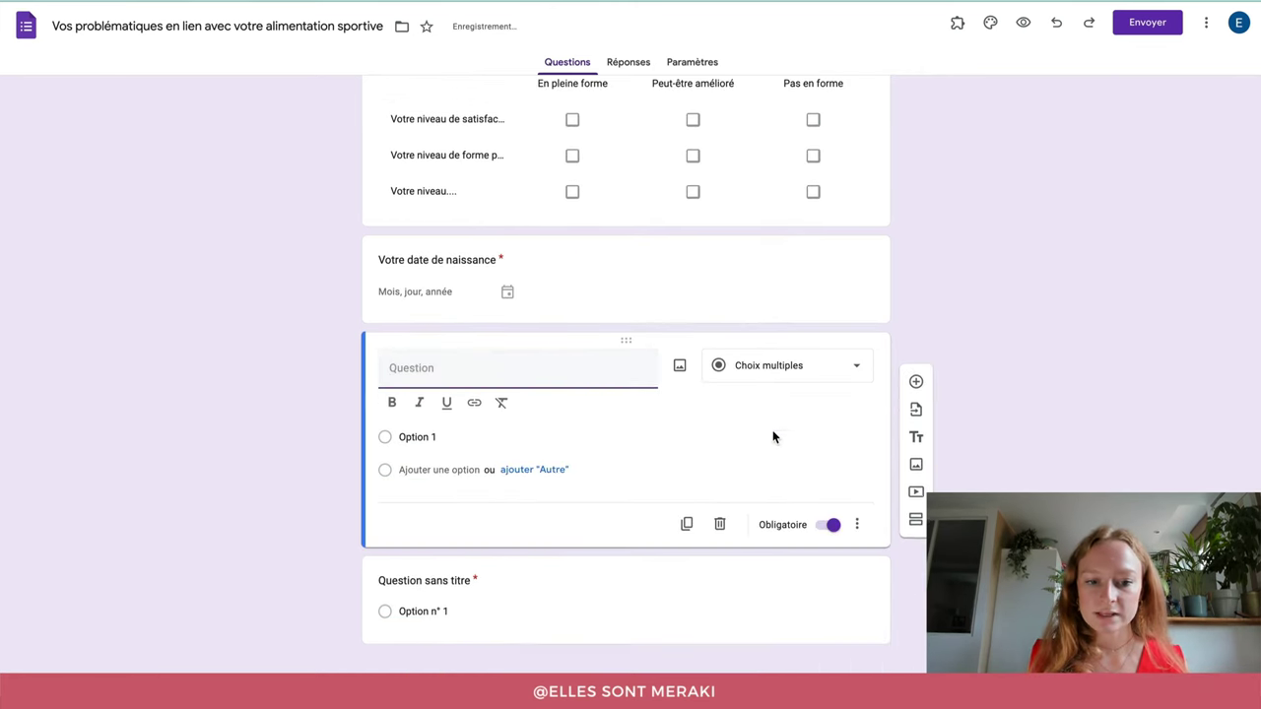
{"action": "left_click", "coordinate": [777, 373]}
{"action": "left_click", "coordinate": [739, 640]}
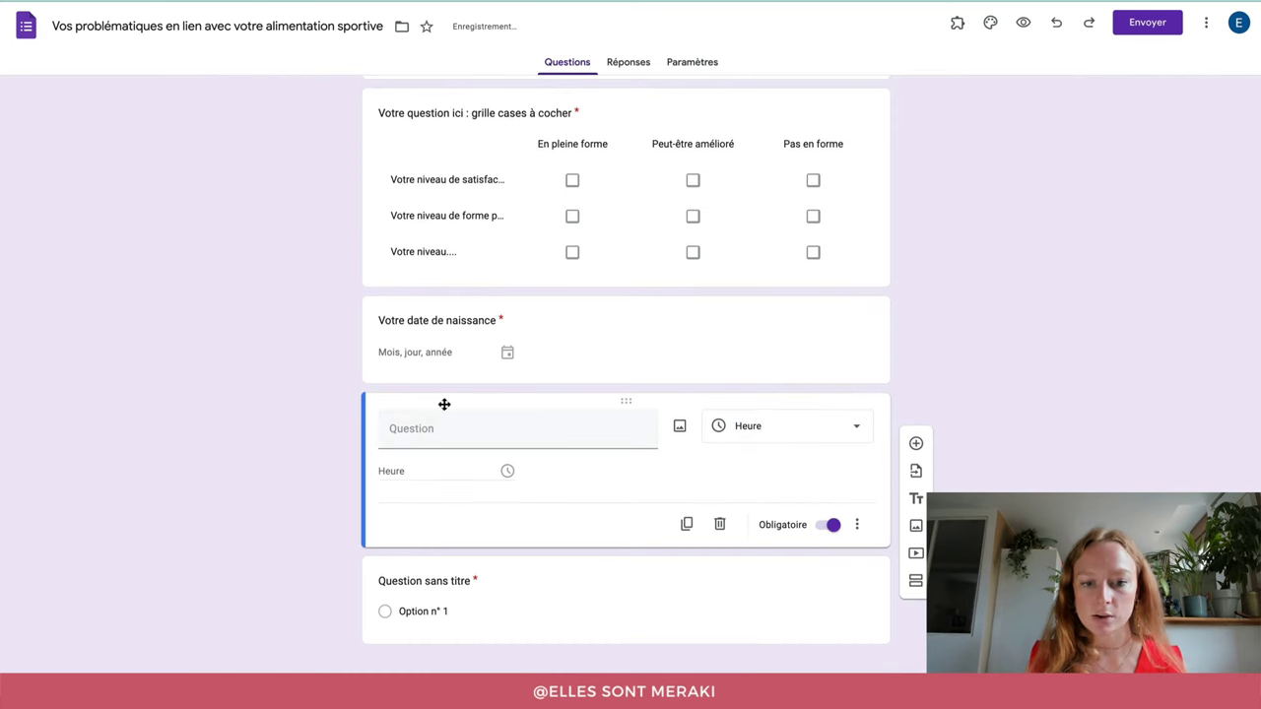
{"action": "left_click", "coordinate": [443, 439]}
{"action": "type", "text": "Votre "}
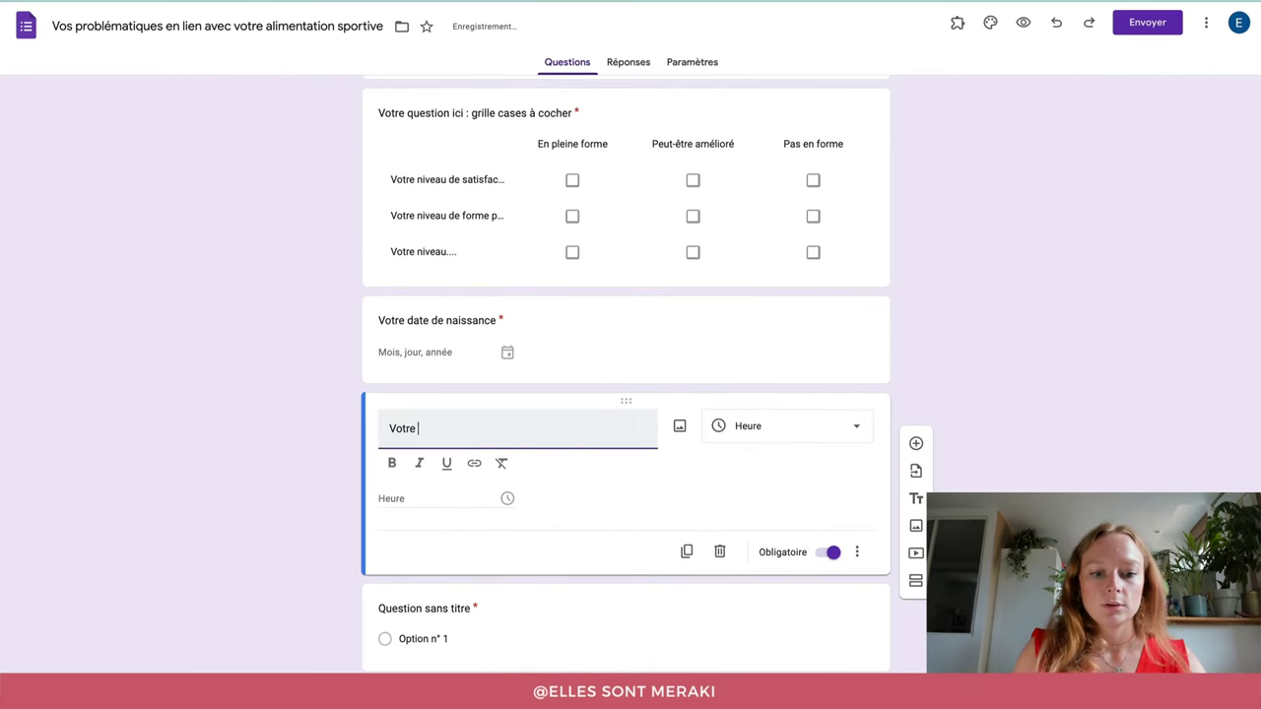
{"action": "type", "text": "heure préfér"}
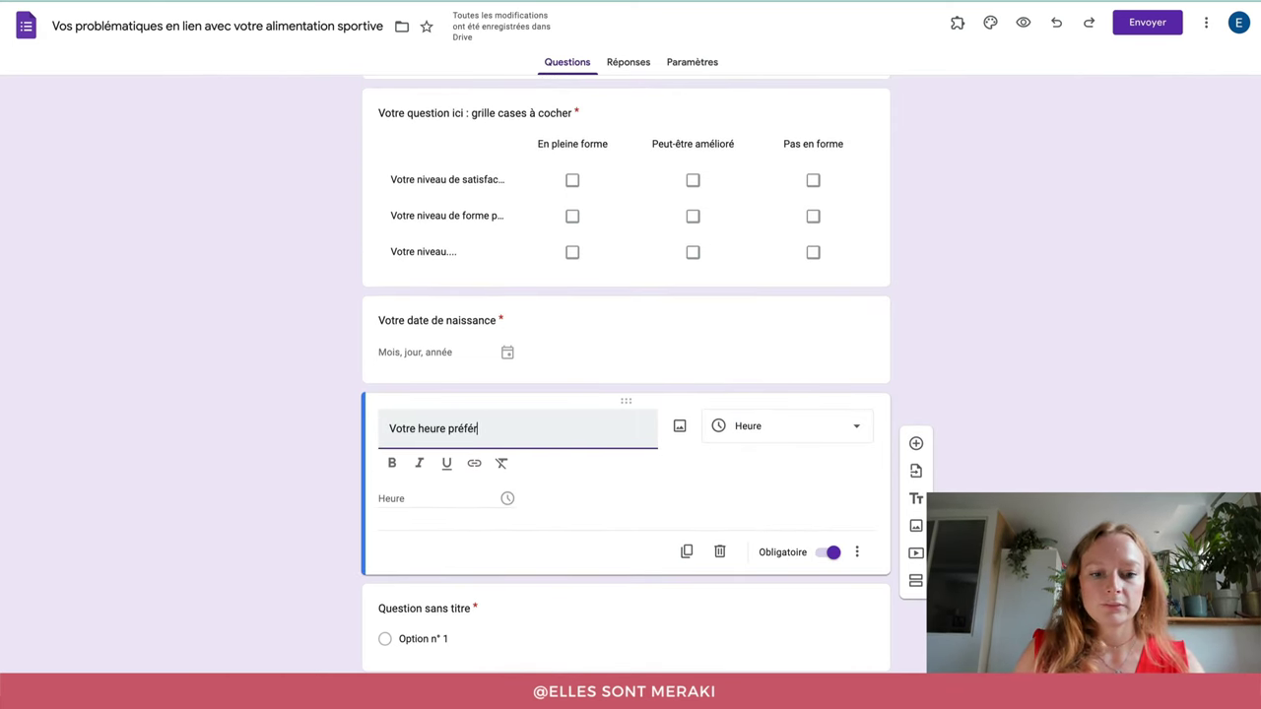
{"action": "type", "text": "ée pour pratiquez le s"}
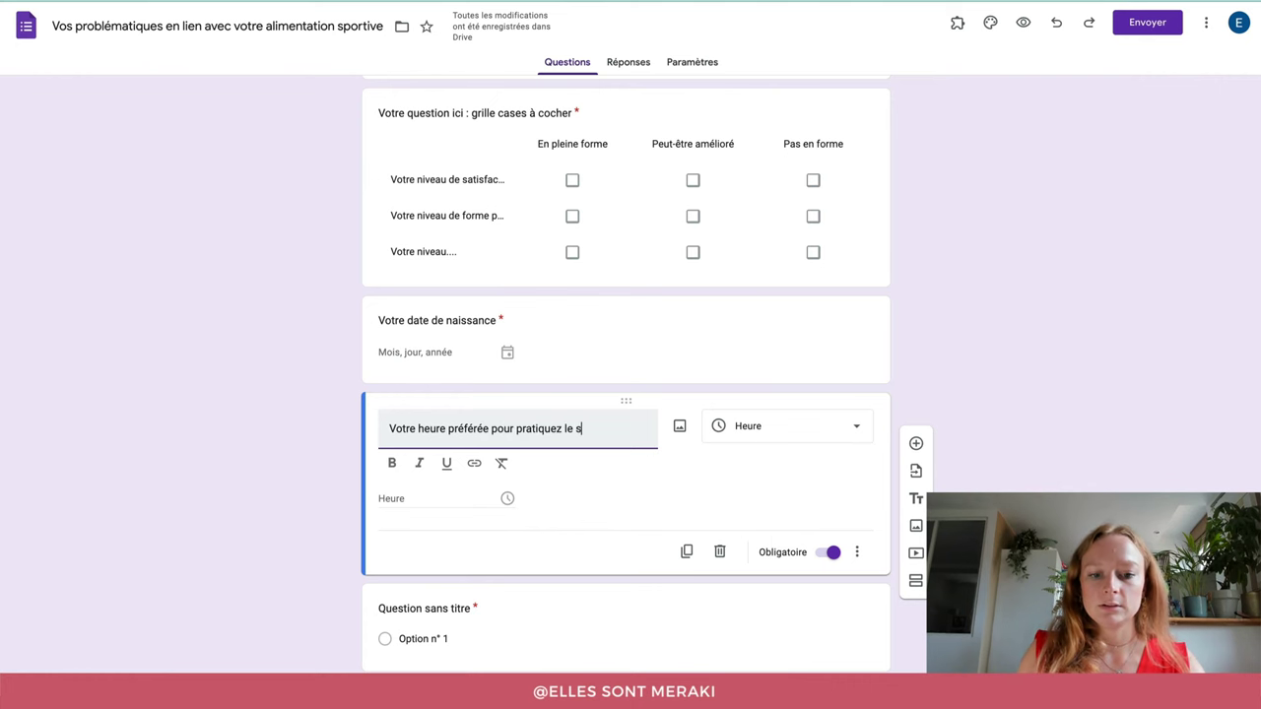
{"action": "type", "text": "port"}
{"action": "left_click", "coordinate": [247, 495]}
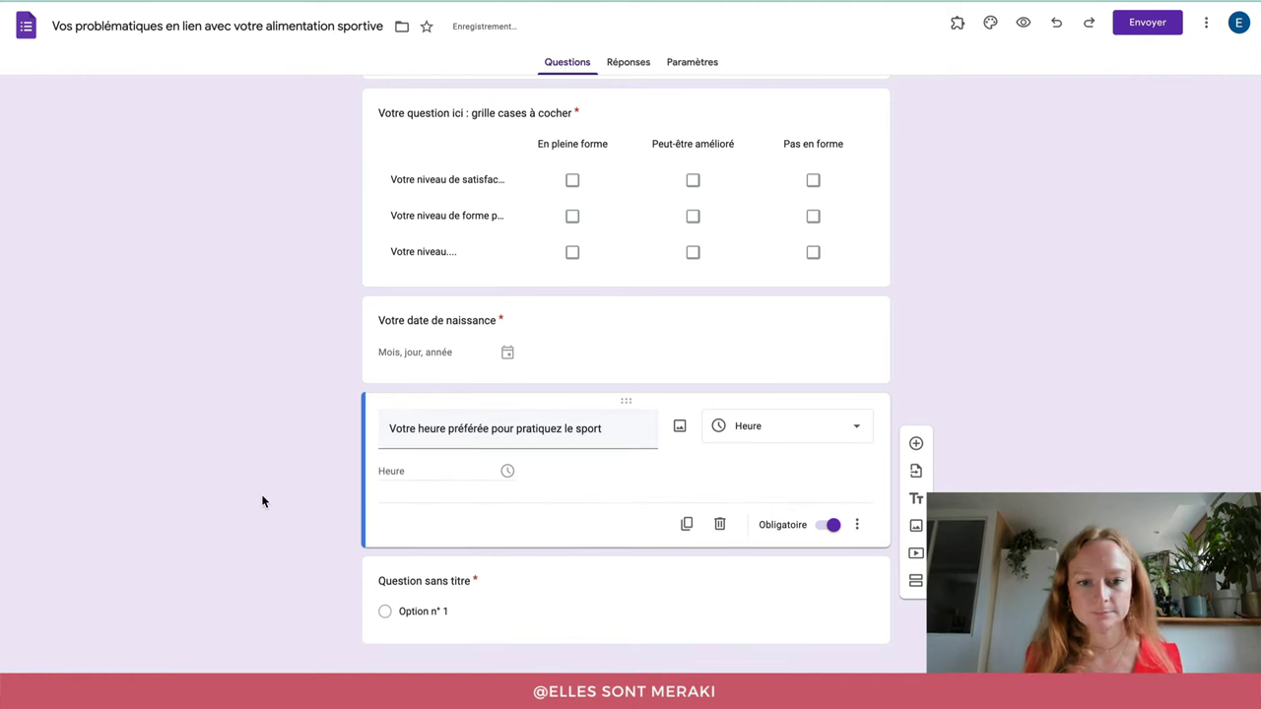
- Add an untitled multiple choice question below the time question, keeping its default type, and look back over the form
{"action": "left_click", "coordinate": [915, 443]}
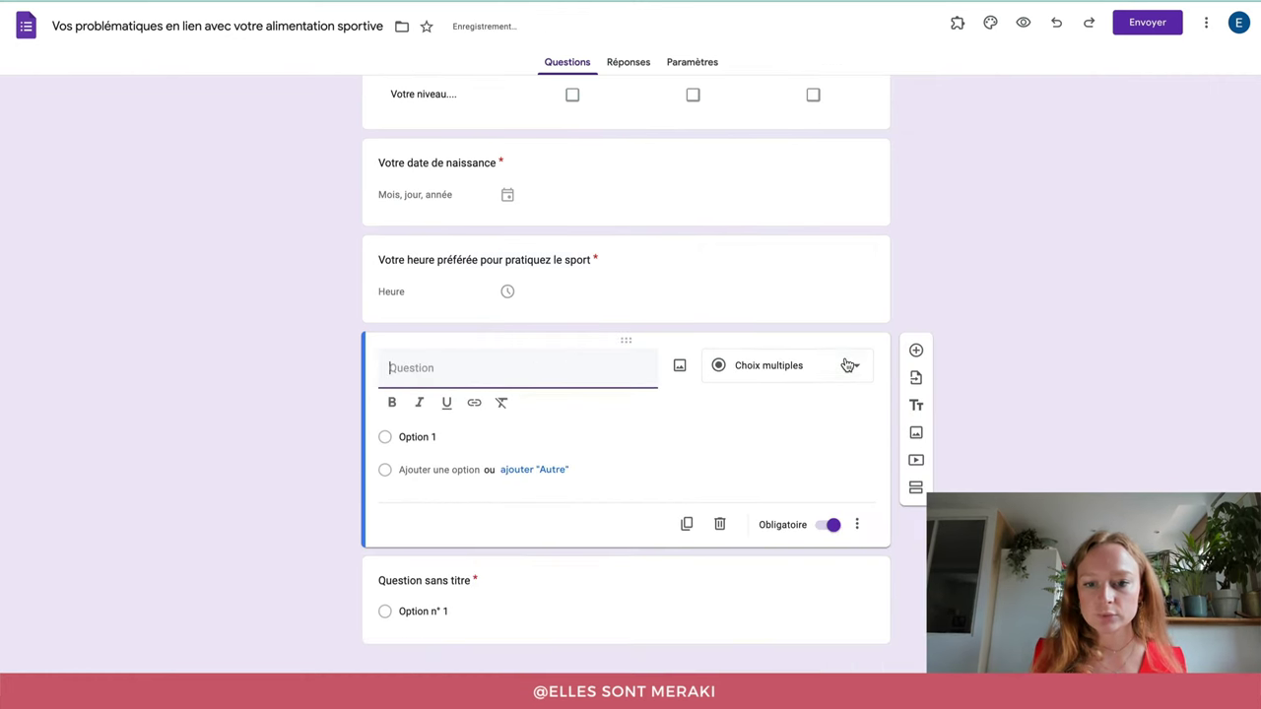
{"action": "left_click", "coordinate": [847, 364]}
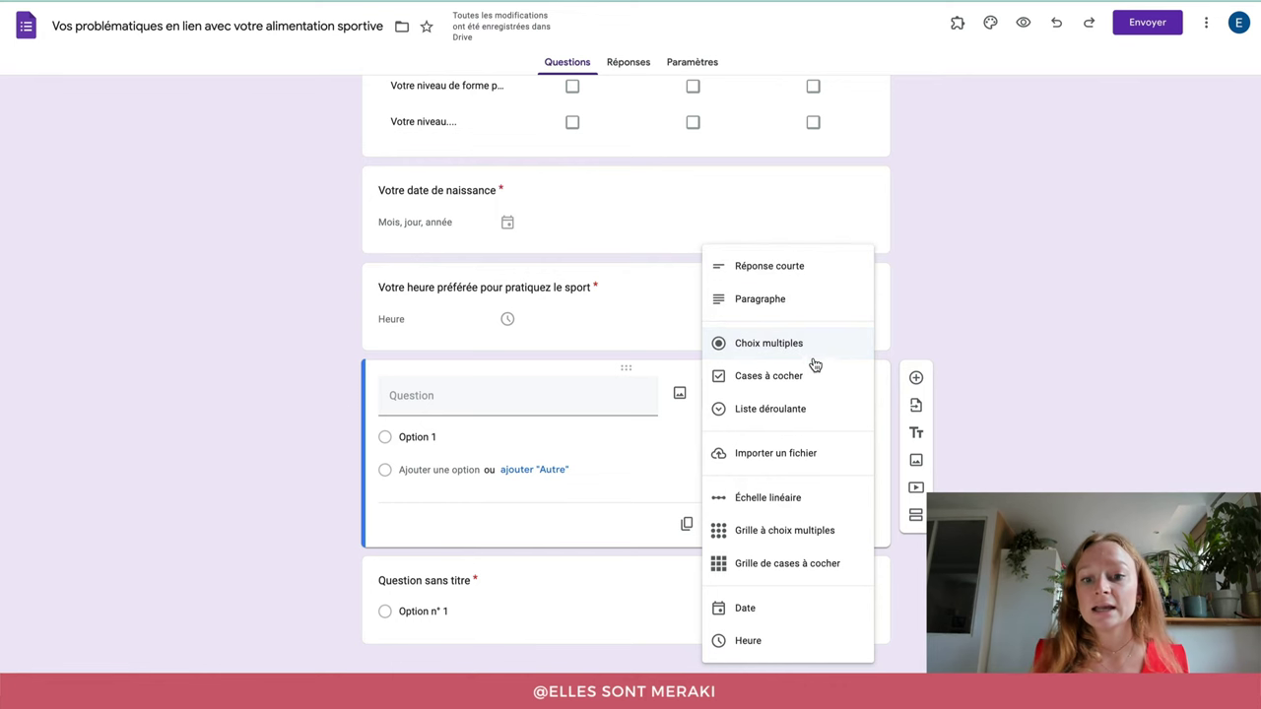
{"action": "left_click", "coordinate": [979, 266]}
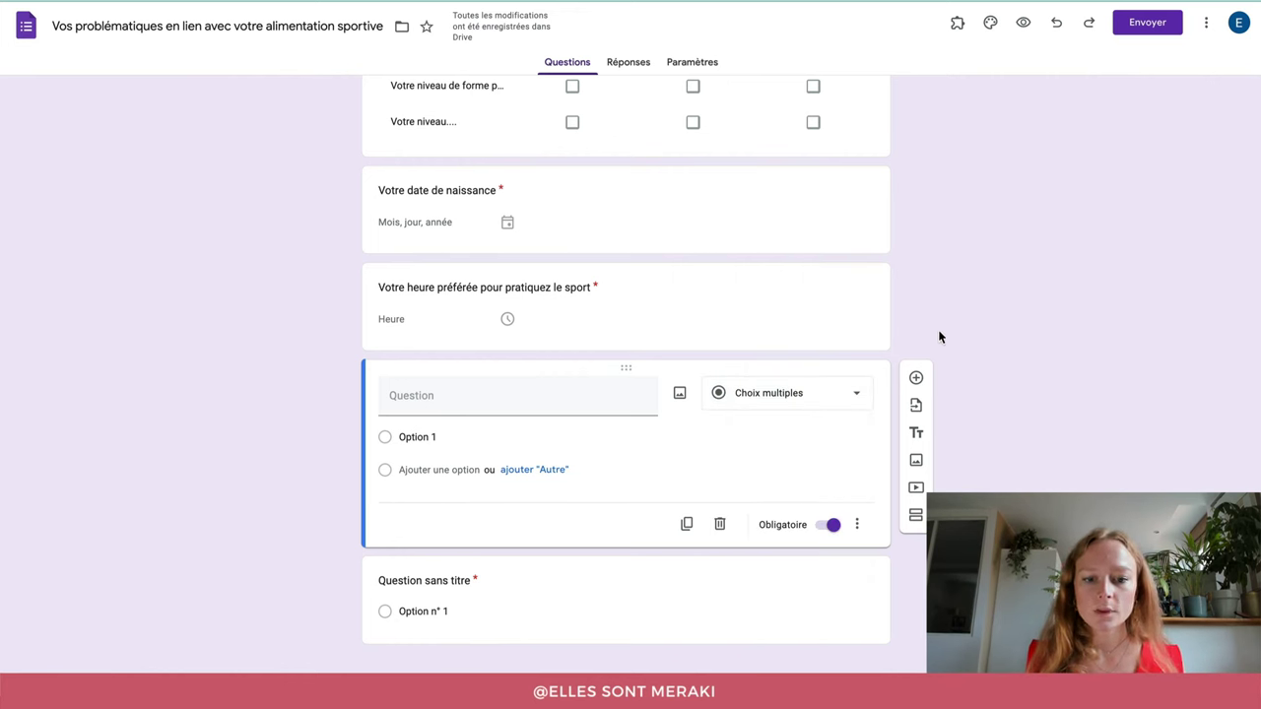
{"action": "scroll", "coordinate": [912, 336], "scroll_direction": "up", "scroll_amount": 15}
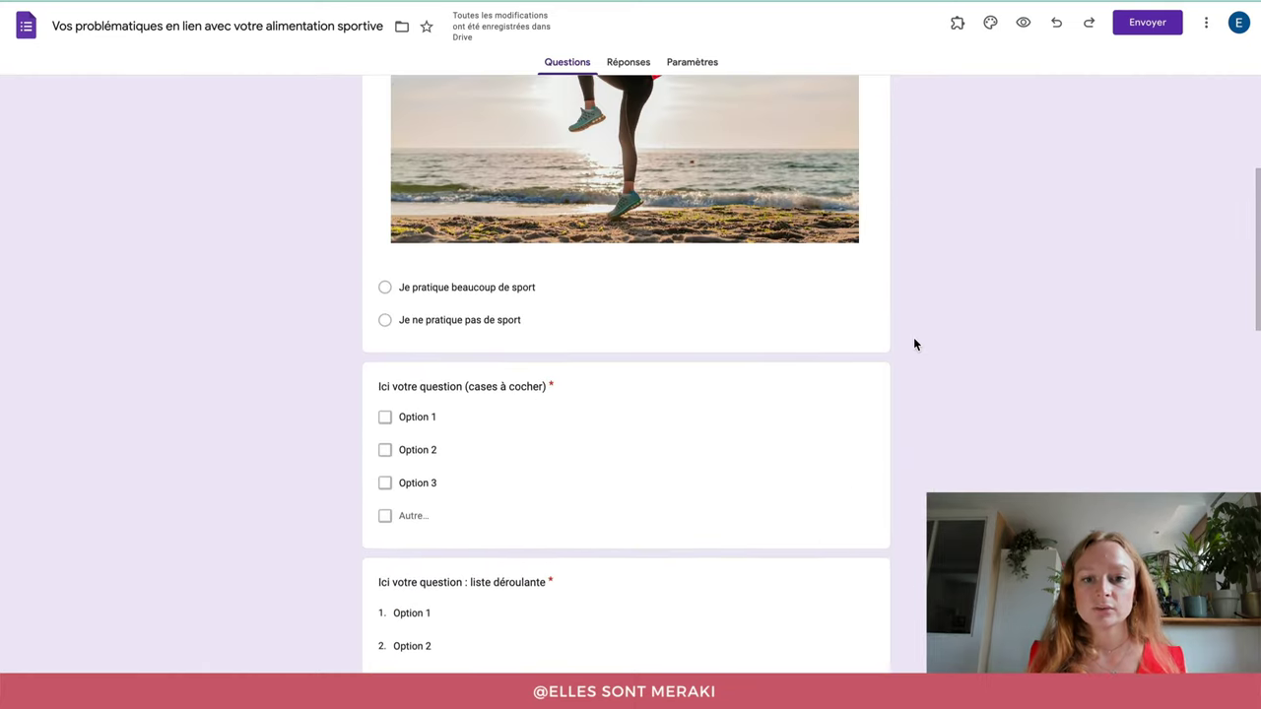
{"action": "scroll", "coordinate": [916, 336], "scroll_direction": "down", "scroll_amount": 15}
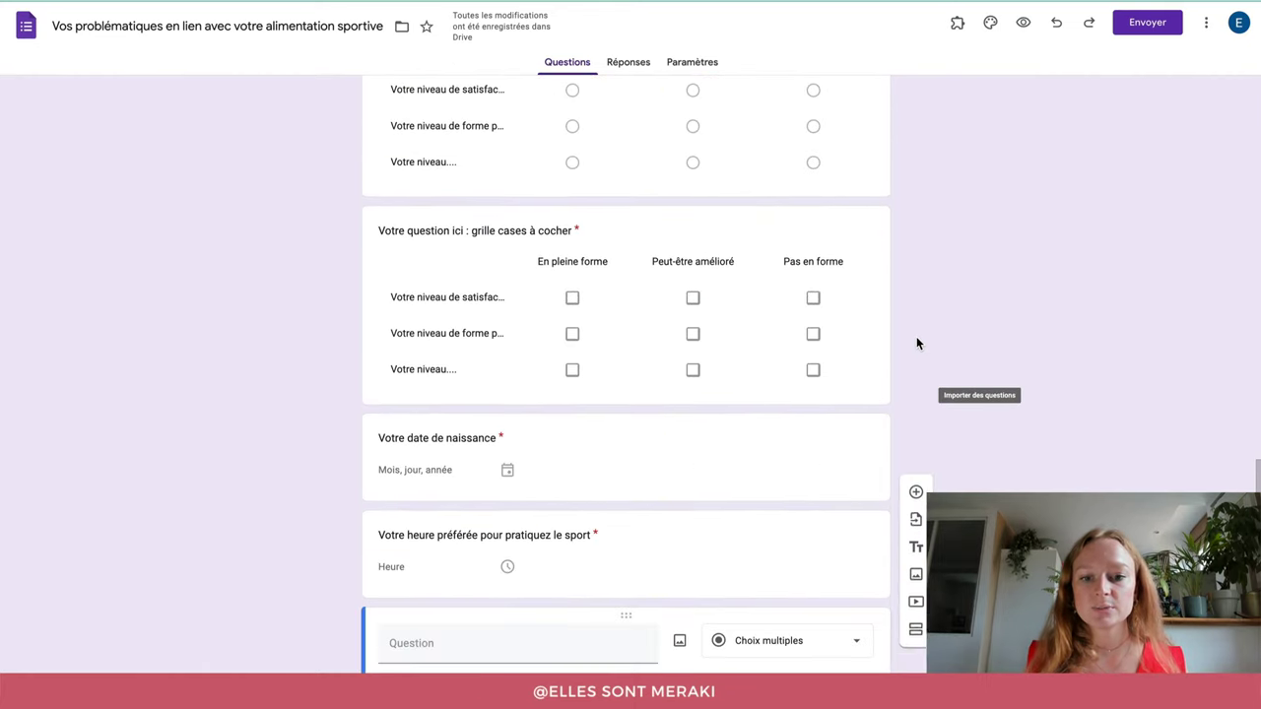
{"action": "scroll", "coordinate": [994, 294], "scroll_direction": "down", "scroll_amount": 3}
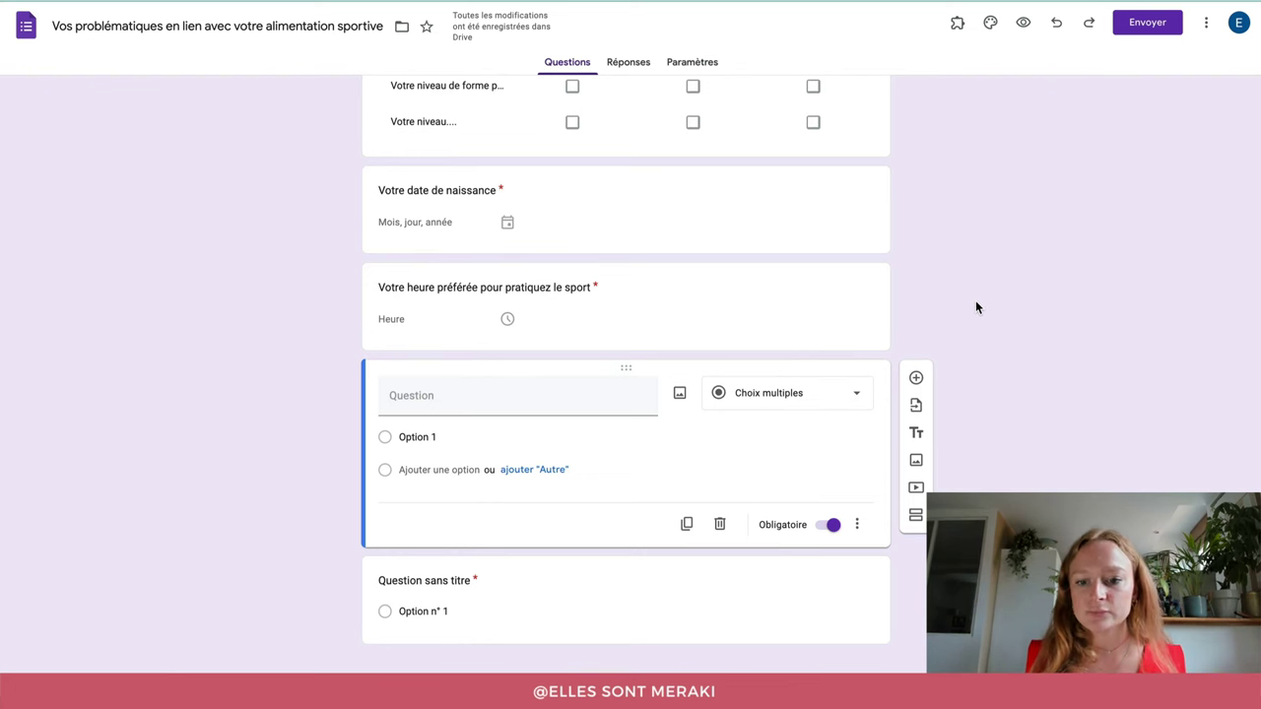
- Add a section after the untitled multiple choice question and title it "Vous et votre pratique sportive"
{"action": "left_click", "coordinate": [914, 517]}
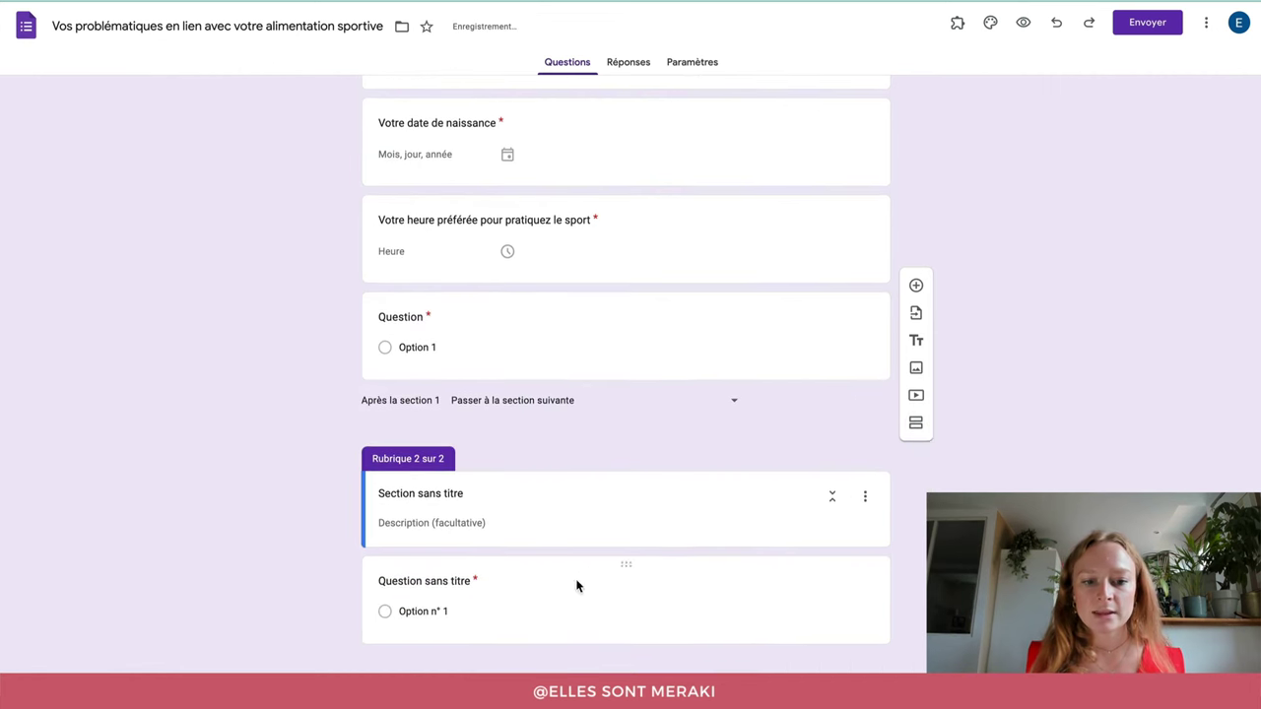
{"action": "left_click", "coordinate": [451, 492]}
{"action": "type", "text": "Vou"}
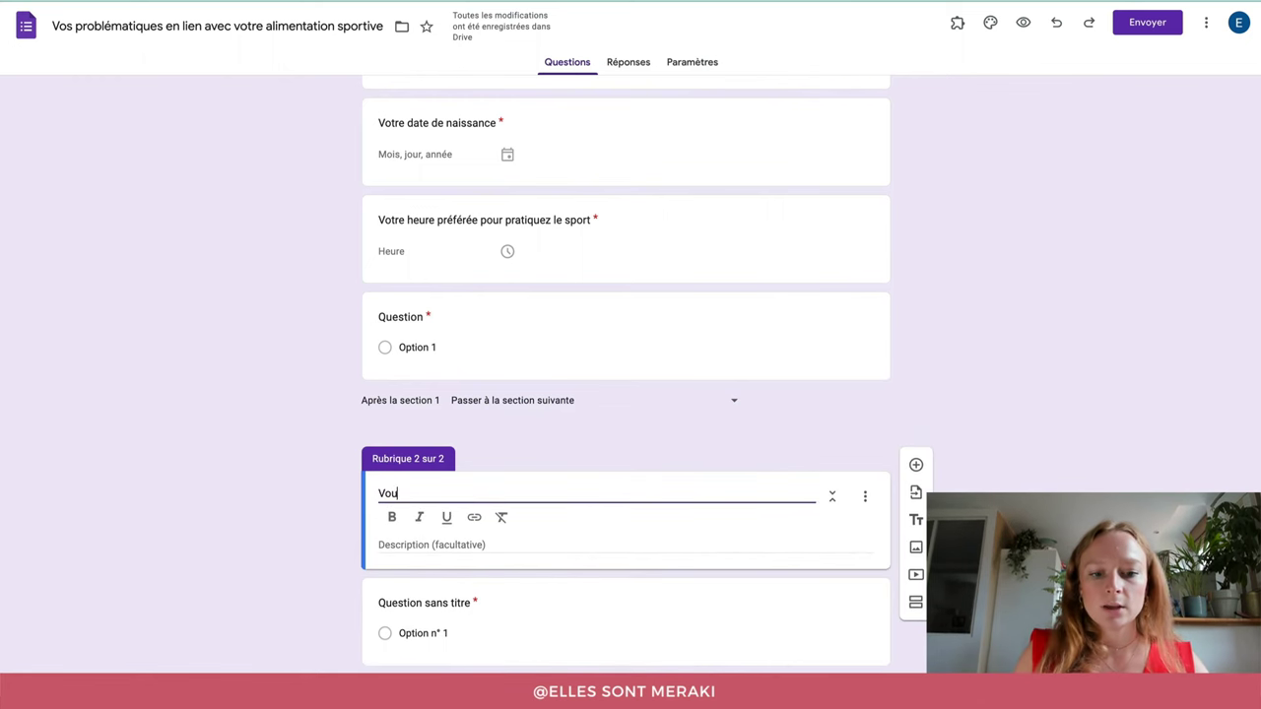
{"action": "type", "text": "s et votre pratique "}
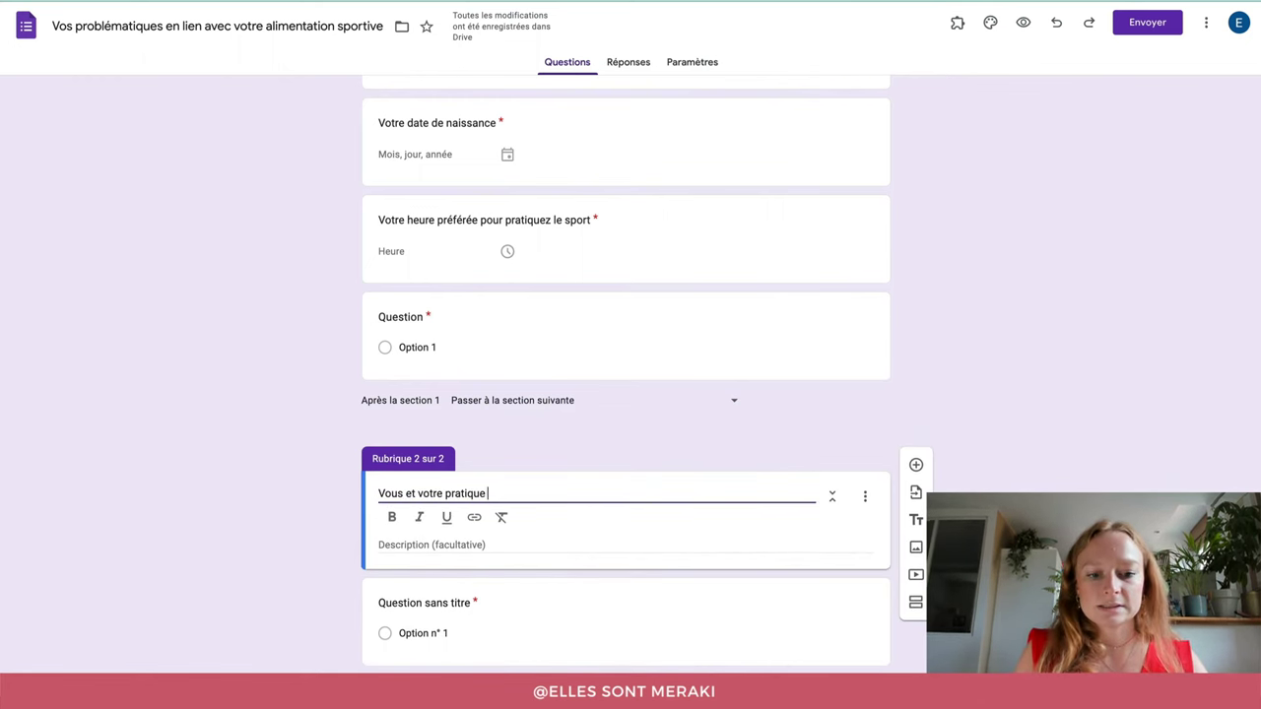
{"action": "type", "text": "sportuve"}
{"action": "key", "text": "BackSpace"}
{"action": "key", "text": "BackSpace"}
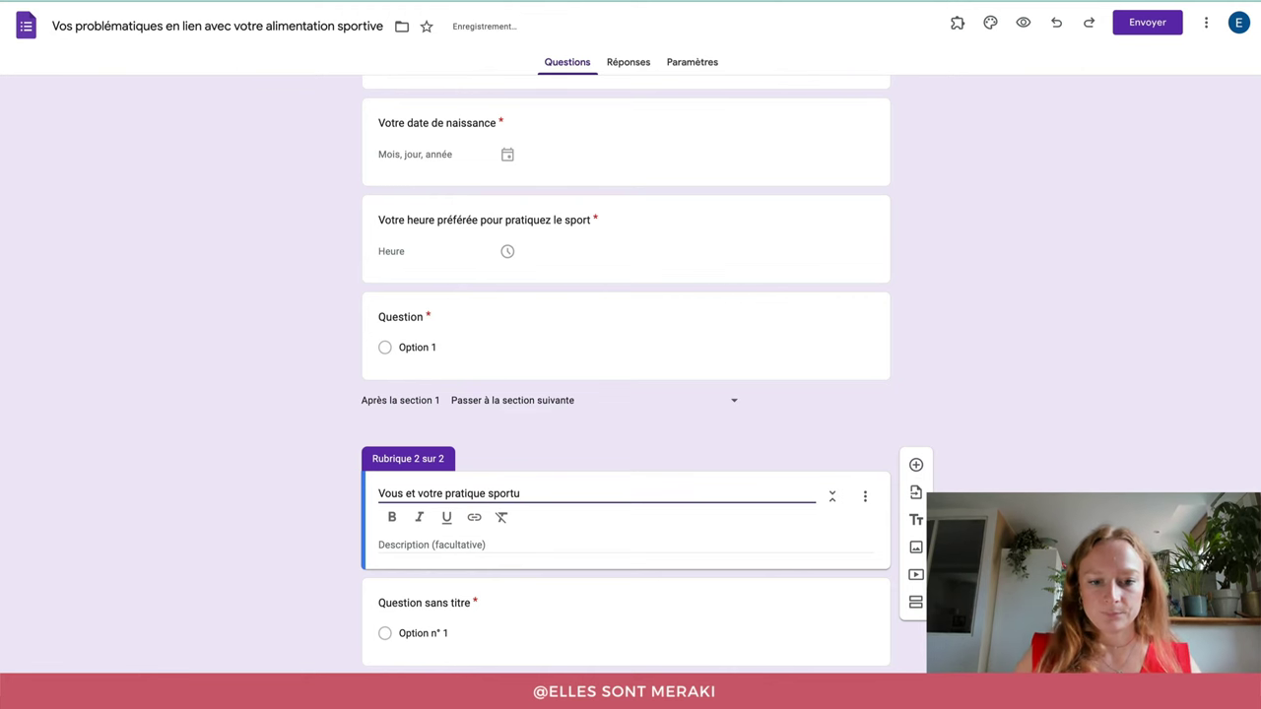
{"action": "left_click", "coordinate": [334, 536]}
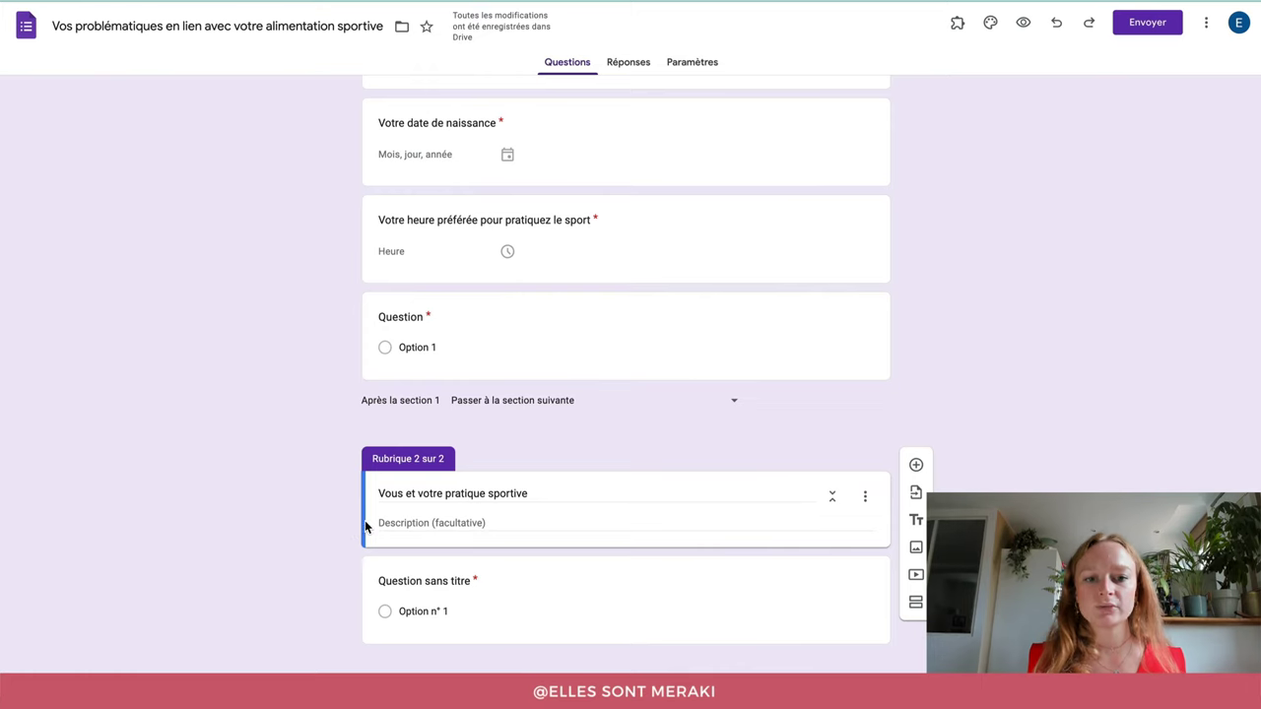
- Move the question "Combien d'heures de sport pratiquez-vous par semaine ?" into section 2, directly below the section header
{"action": "scroll", "coordinate": [369, 514], "scroll_direction": "up", "scroll_amount": 7}
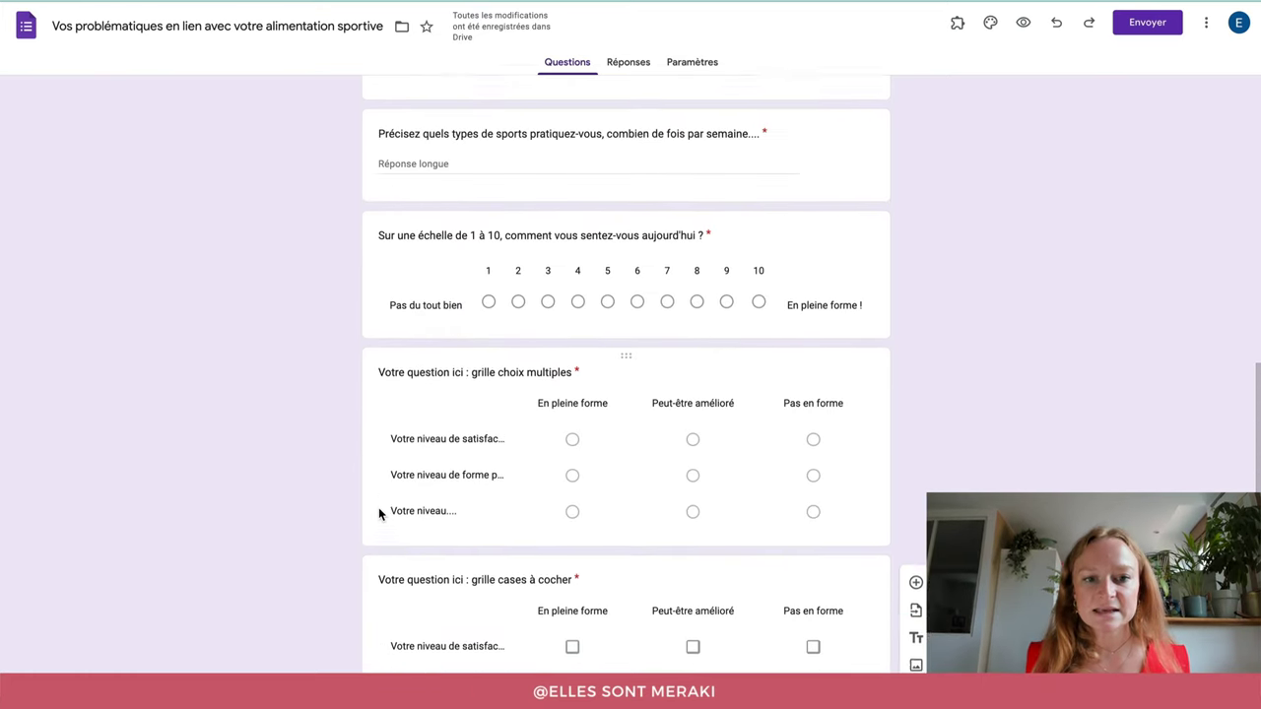
{"action": "scroll", "coordinate": [380, 512], "scroll_direction": "up", "scroll_amount": 3}
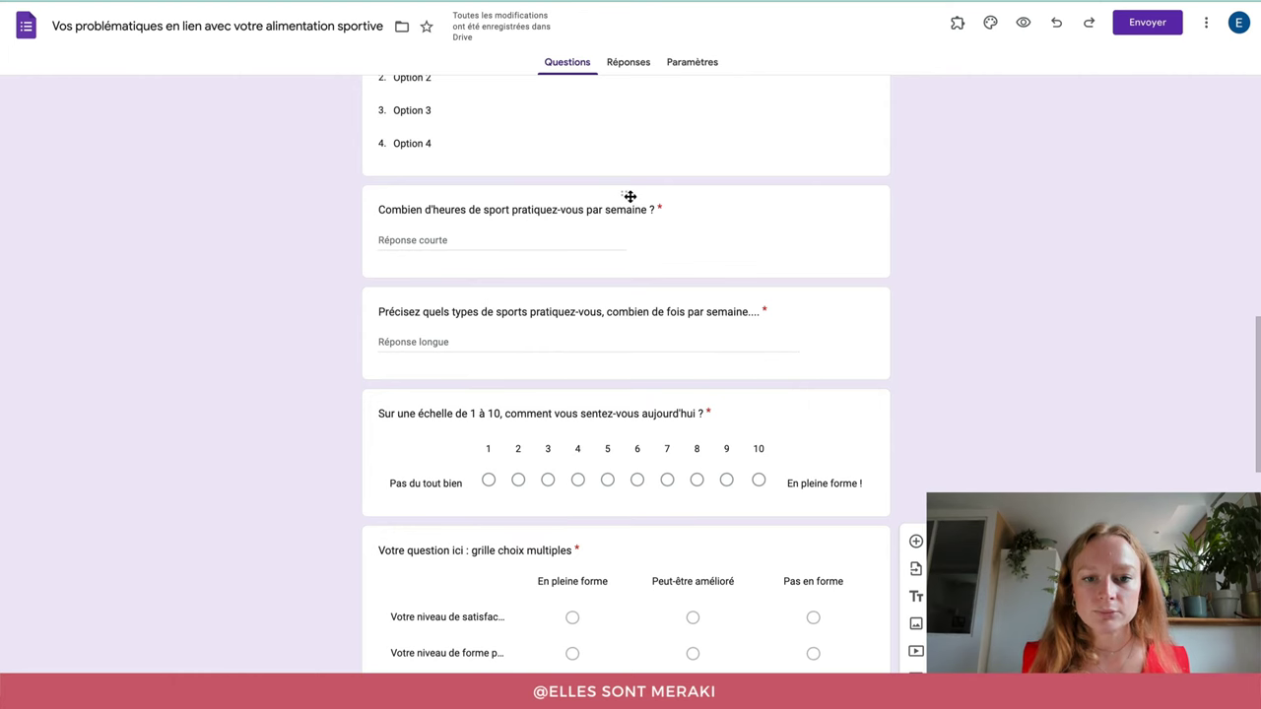
{"action": "left_click_drag", "start_coordinate": [630, 196], "coordinate": [687, 530]}
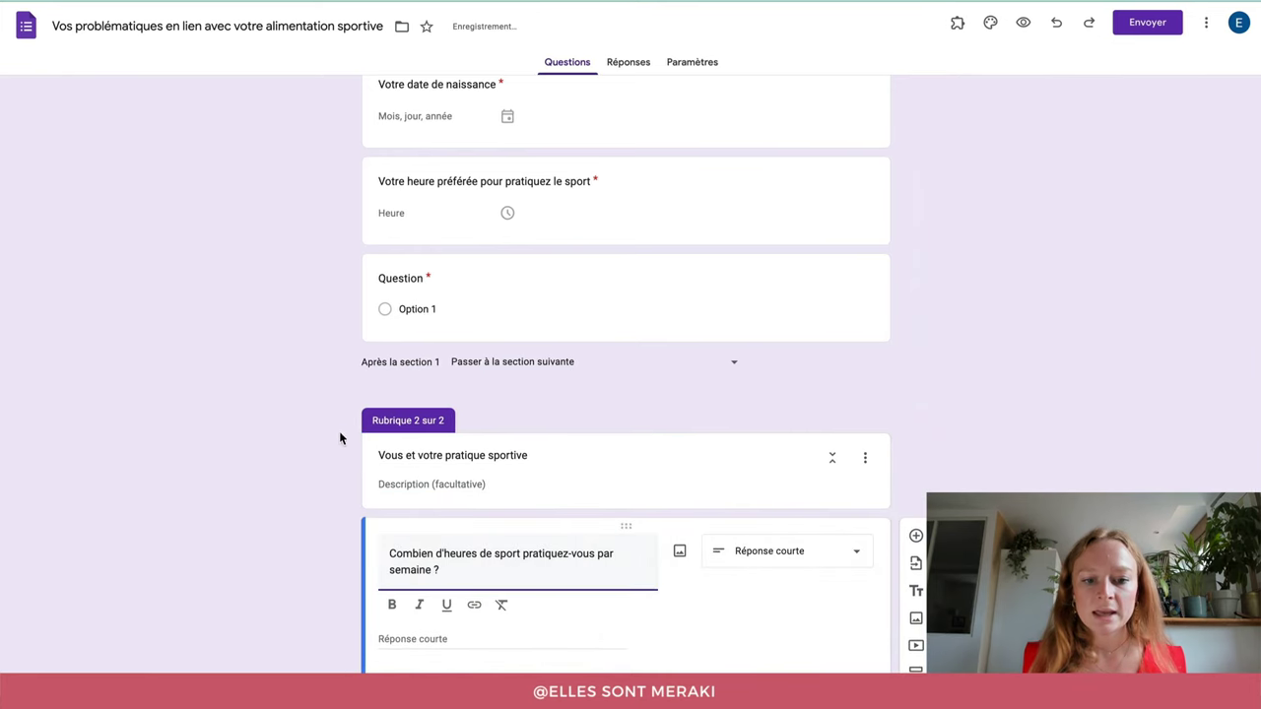